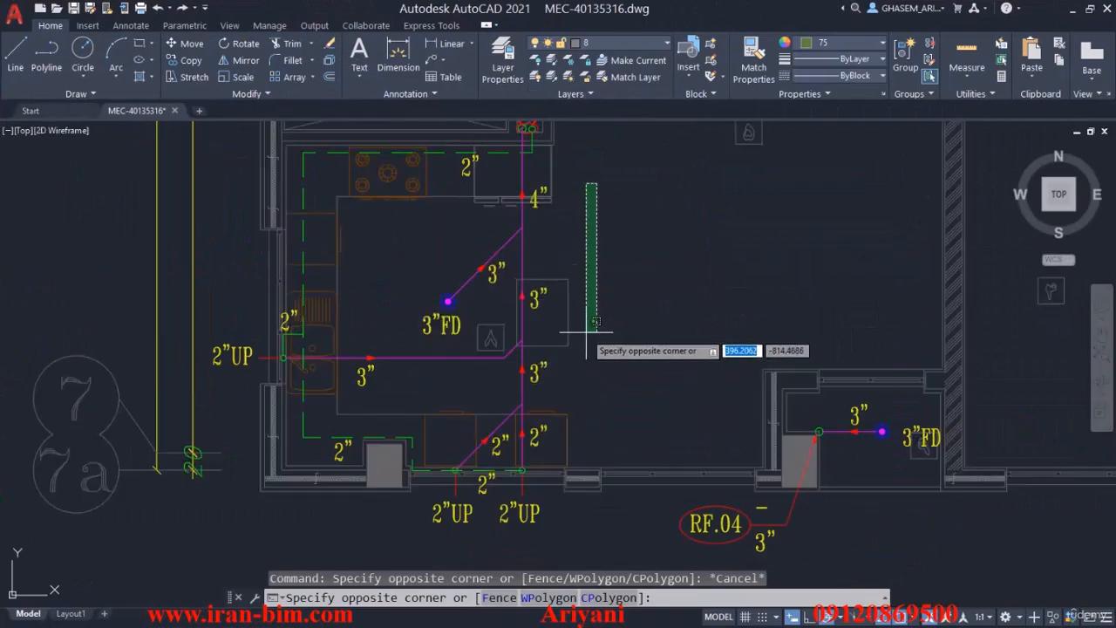
Examine the drainage floor plan, focusing on the corner kitchen piping around risers RS.11 and RV.11
click(585, 332)
scroll(609, 347, down, 2)
middle_drag(616, 309, 444, 439)
scroll(338, 336, down, 3)
middle_drag(422, 347, 407, 344)
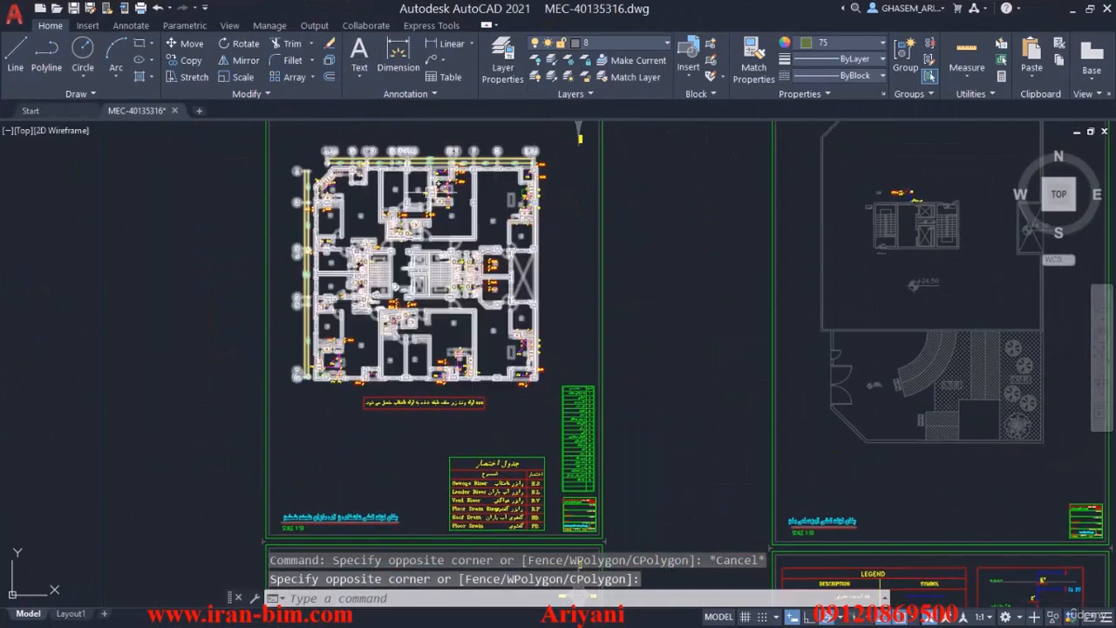
scroll(469, 233, up, 2)
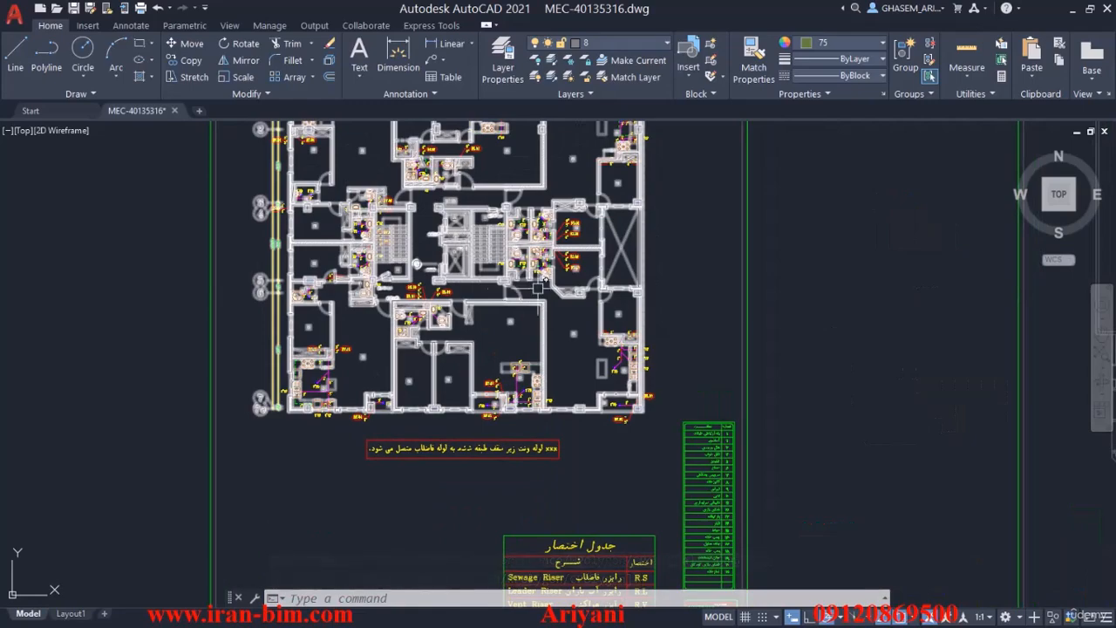
scroll(371, 390, up, 3)
middle_drag(292, 324, 302, 546)
scroll(348, 358, up, 1)
scroll(366, 323, down, 4)
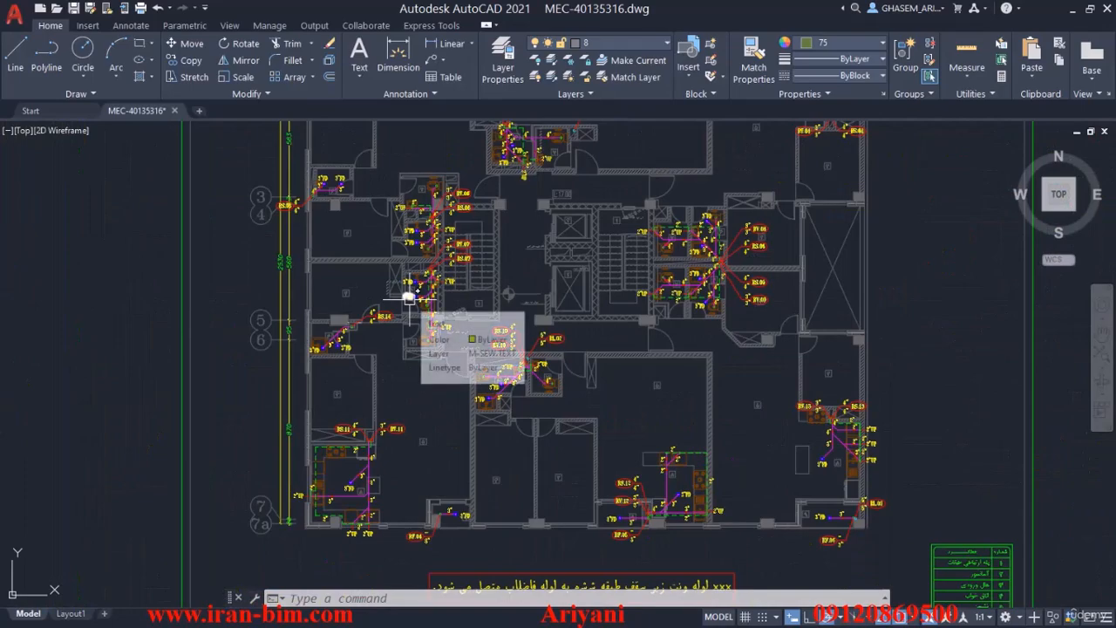
middle_drag(412, 431, 417, 380)
scroll(417, 380, up, 7)
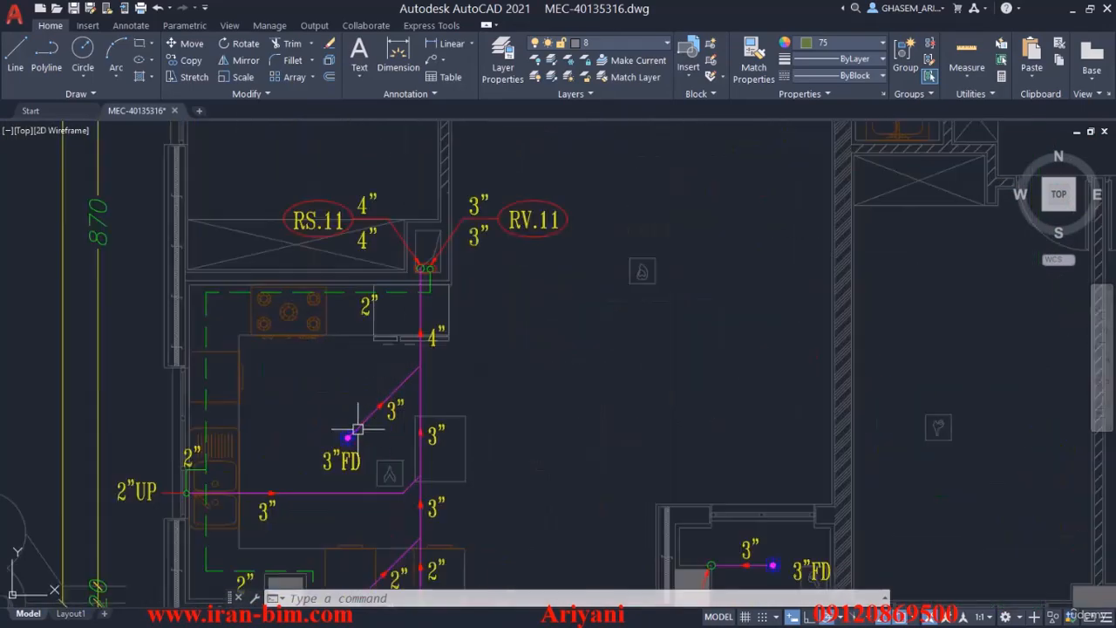
middle_drag(569, 228, 535, 290)
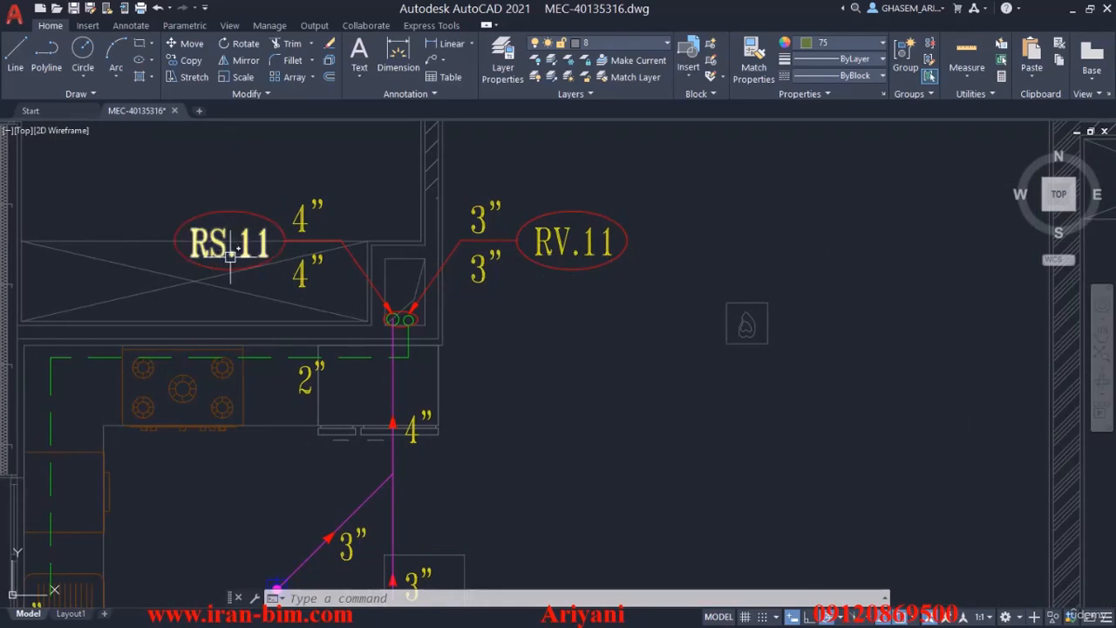
Examine the sewage riser diagram sheet, including the RS/RV, RL and RF risers and their pipe sizes
scroll(231, 253, down, 1)
scroll(444, 281, down, 8)
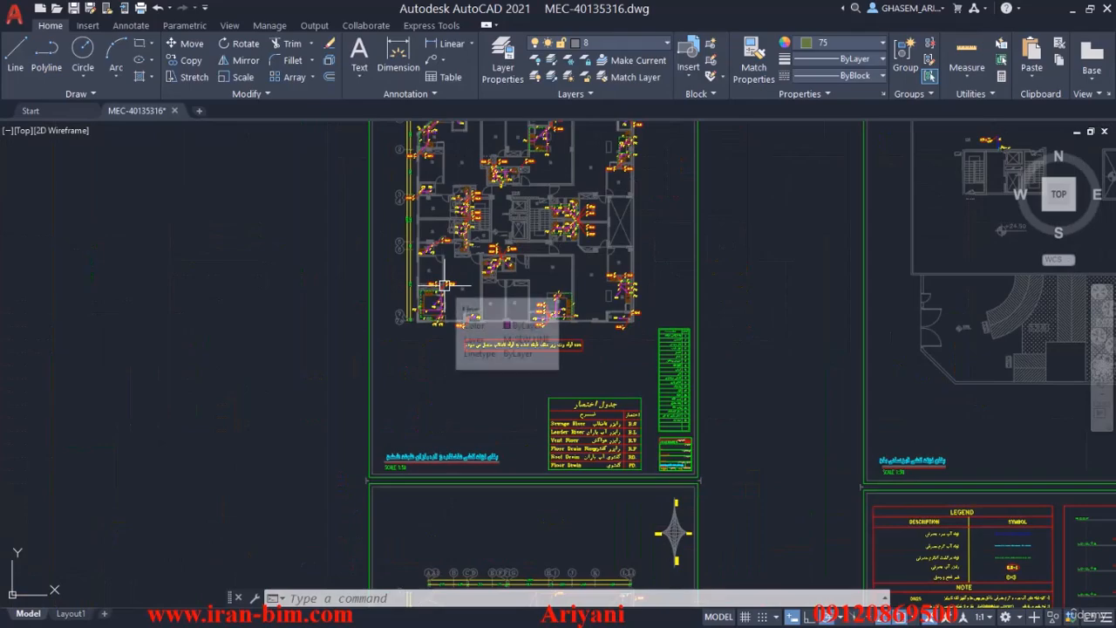
scroll(444, 285, down, 3)
scroll(163, 245, up, 10)
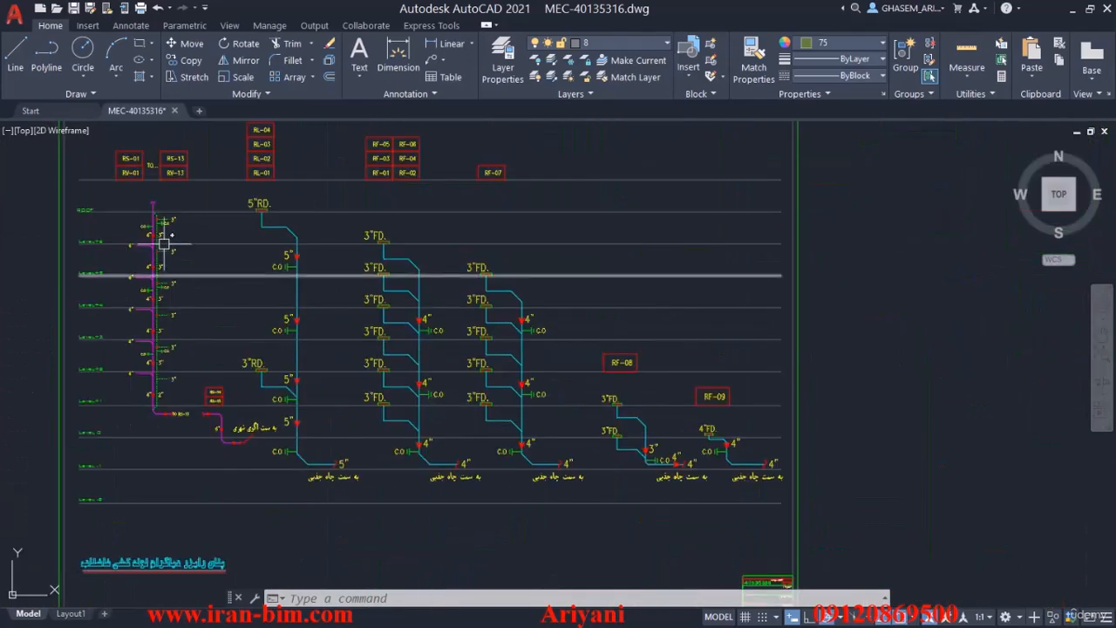
scroll(163, 246, up, 7)
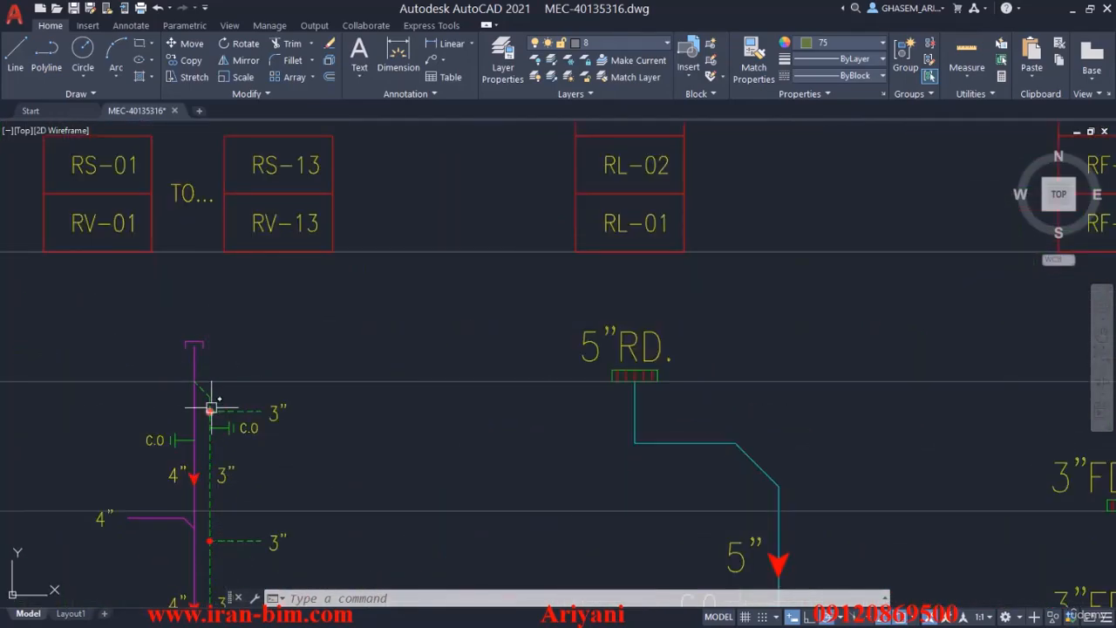
scroll(190, 369, down, 2)
scroll(230, 268, down, 3)
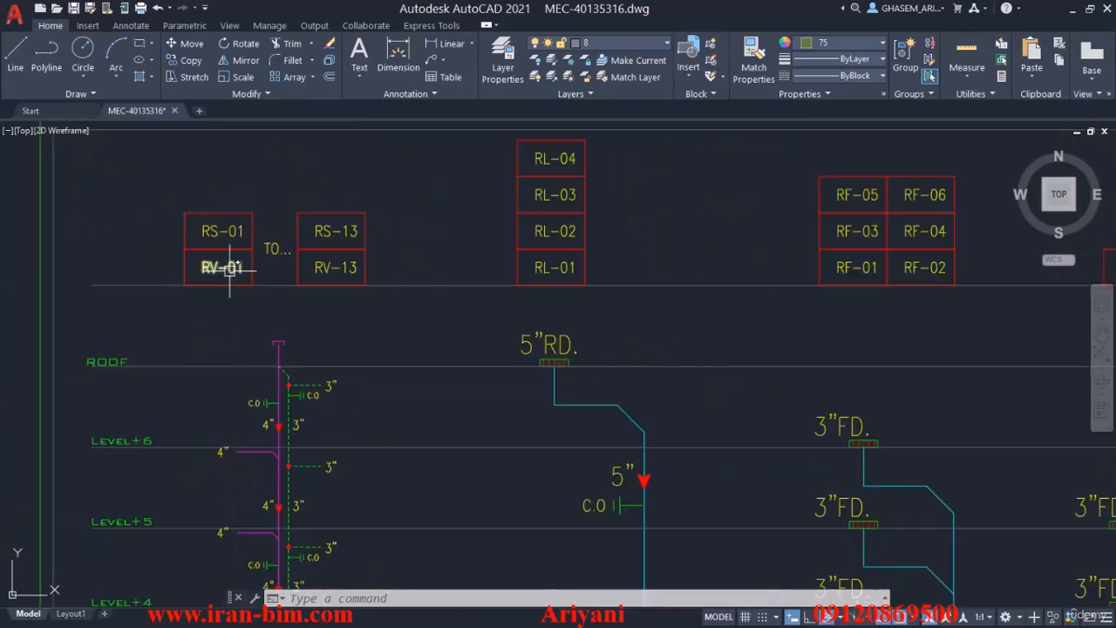
middle_drag(752, 326, 243, 329)
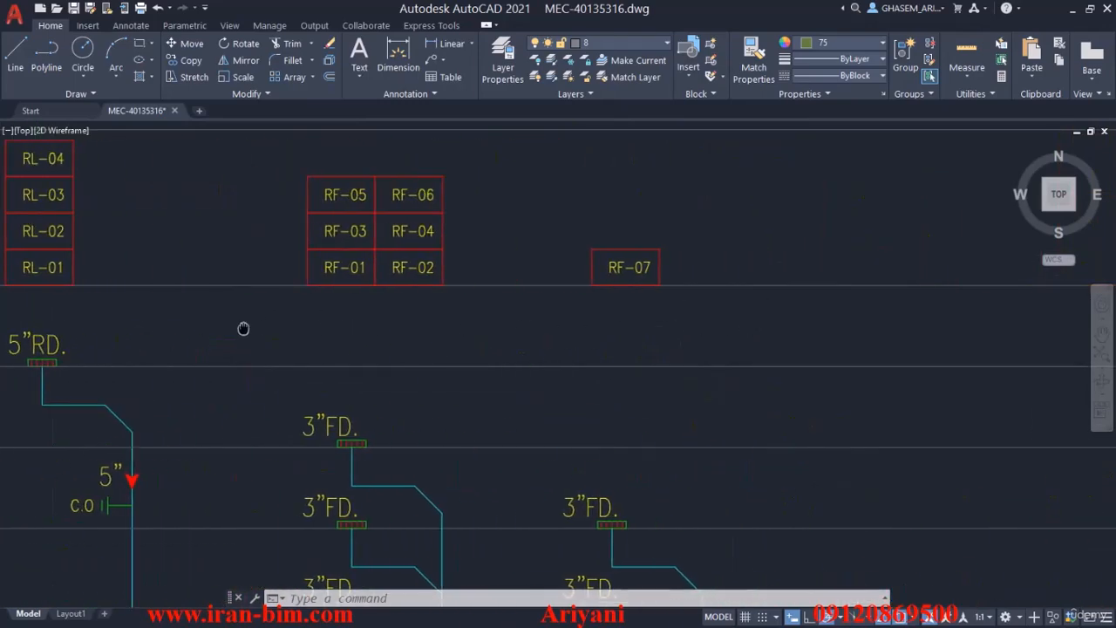
scroll(389, 295, down, 5)
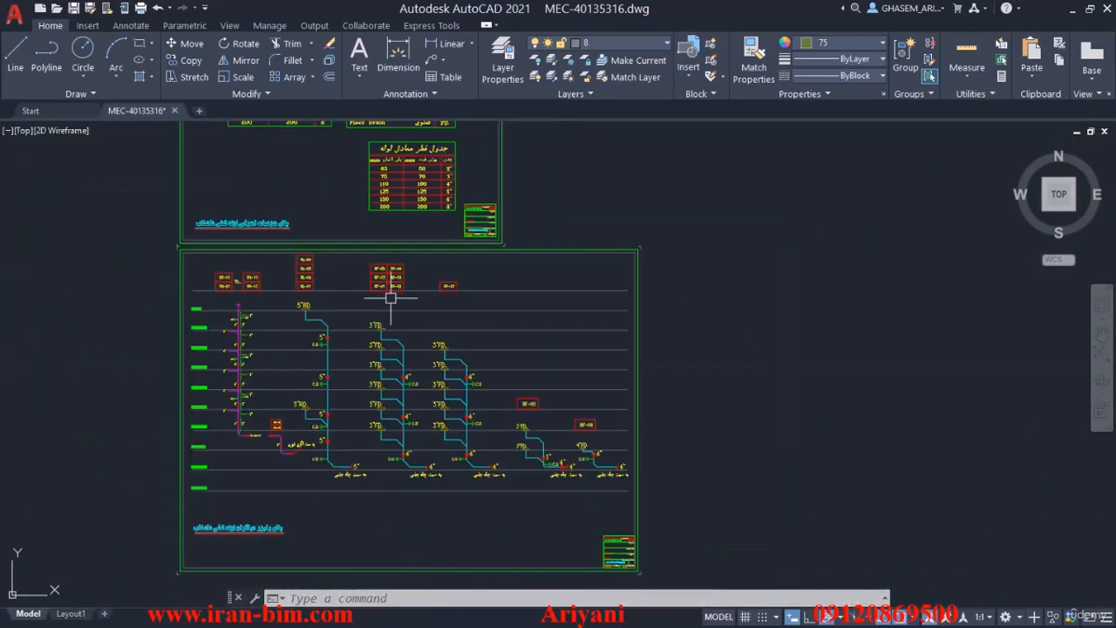
scroll(520, 439, up, 6)
middle_drag(267, 377, 601, 480)
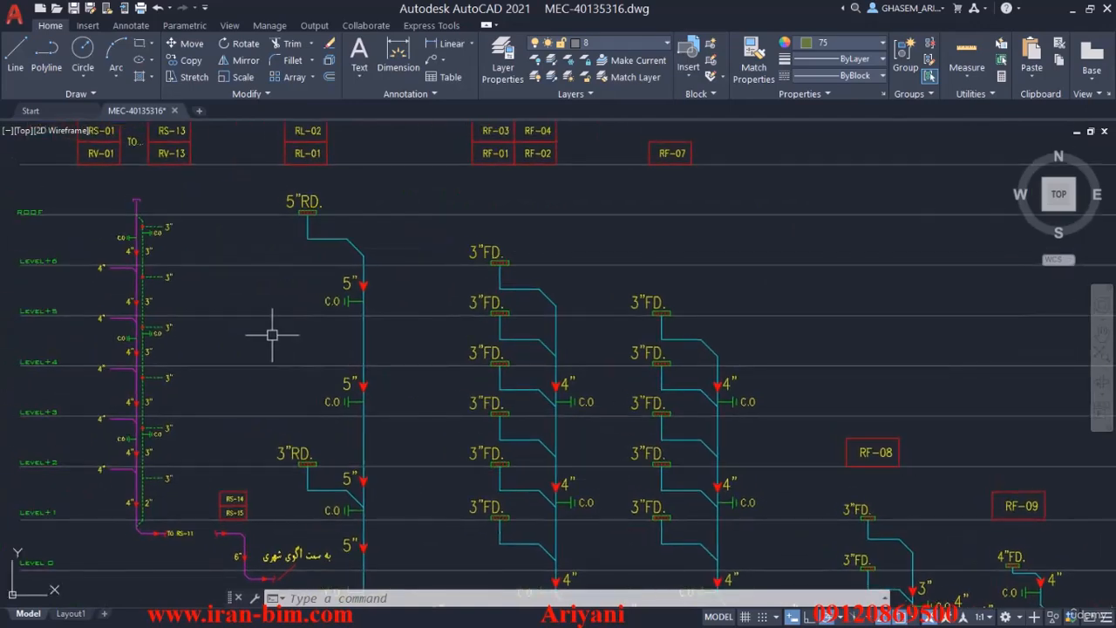
middle_drag(273, 335, 441, 378)
mouse_move(284, 298)
middle_down()
mouse_move(300, 353)
mouse_move(308, 334)
middle_up()
scroll(307, 332, down, 2)
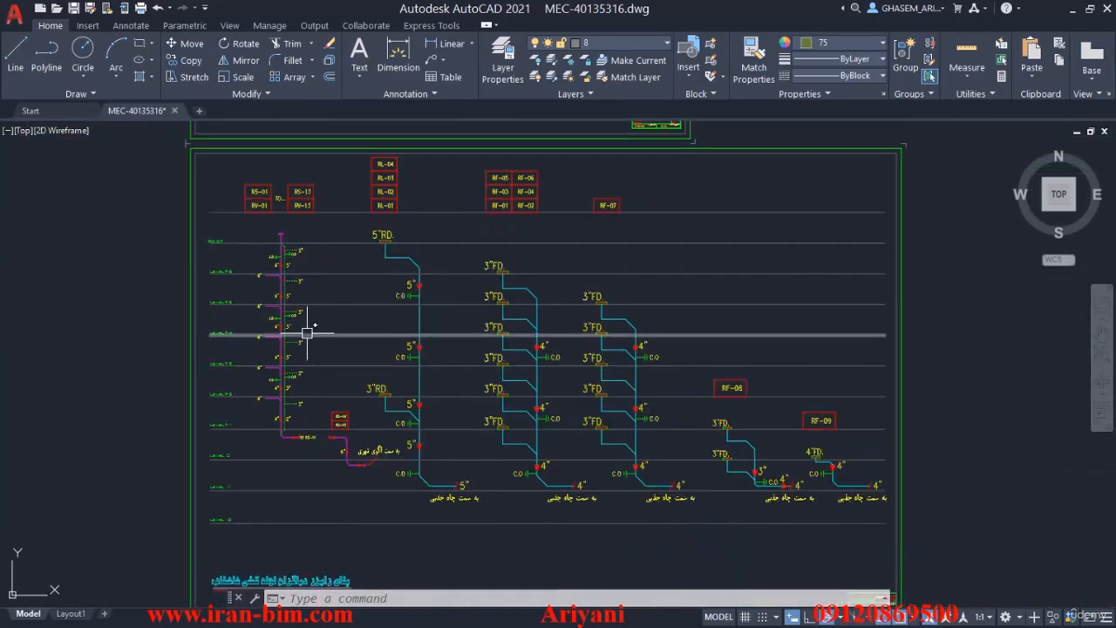
Copy the architectural base plan with its grid axes and dimensions from the drainage floor plan sheet to the clipboard
scroll(305, 387, down, 5)
scroll(351, 314, up, 6)
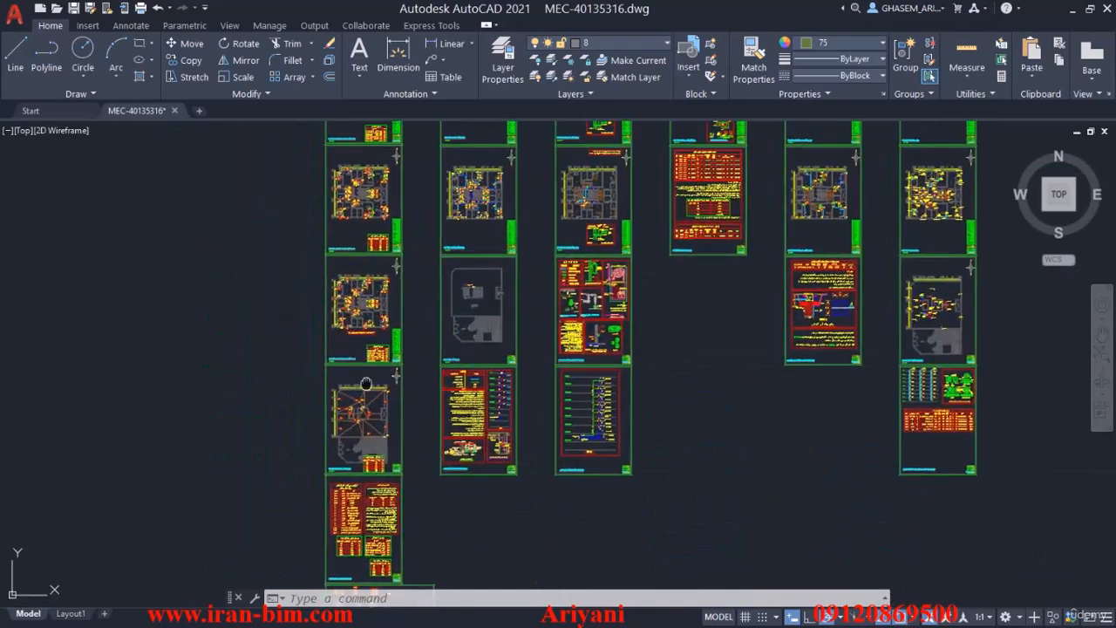
scroll(306, 350, up, 4)
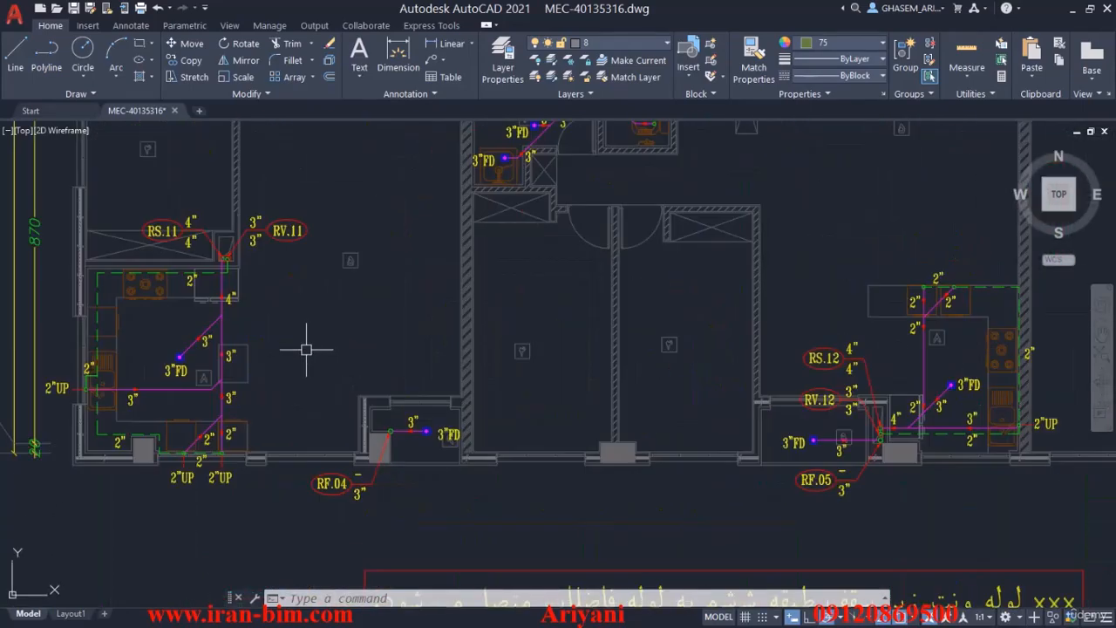
middle_drag(270, 328, 349, 397)
scroll(446, 358, down, 8)
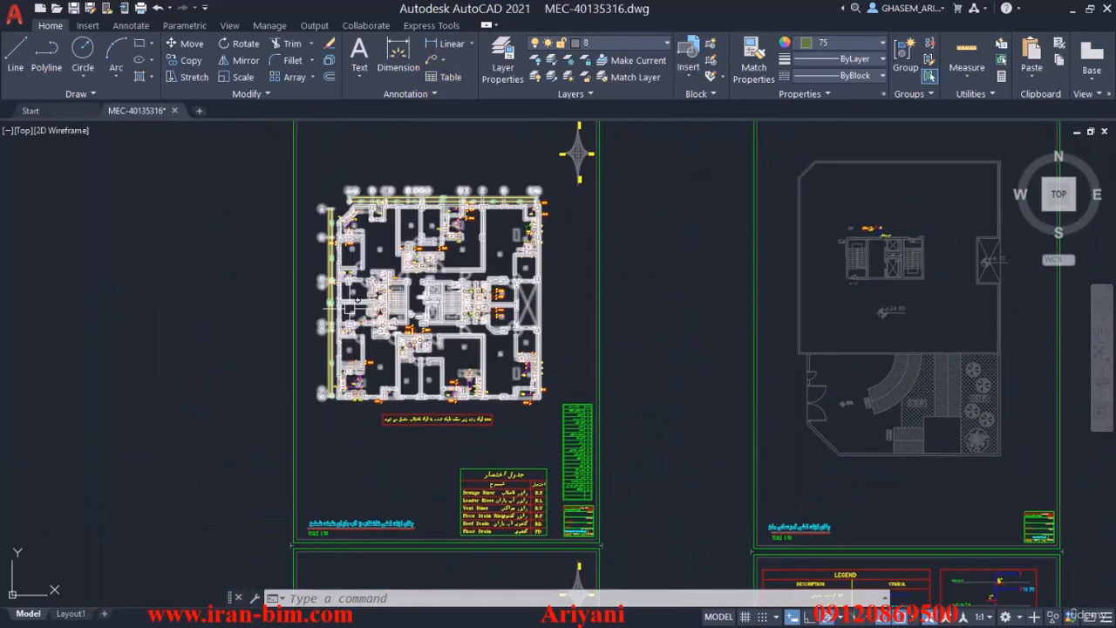
scroll(524, 332, up, 2)
click(550, 231)
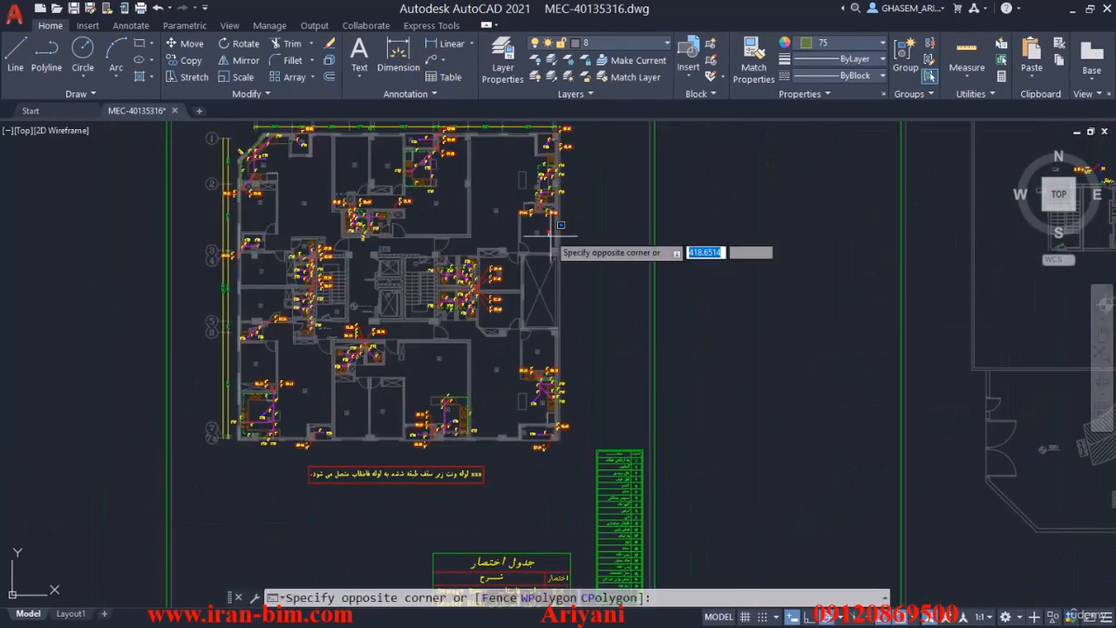
click(496, 210)
middle_drag(496, 209, 570, 434)
scroll(571, 433, up, 2)
scroll(410, 249, up, 2)
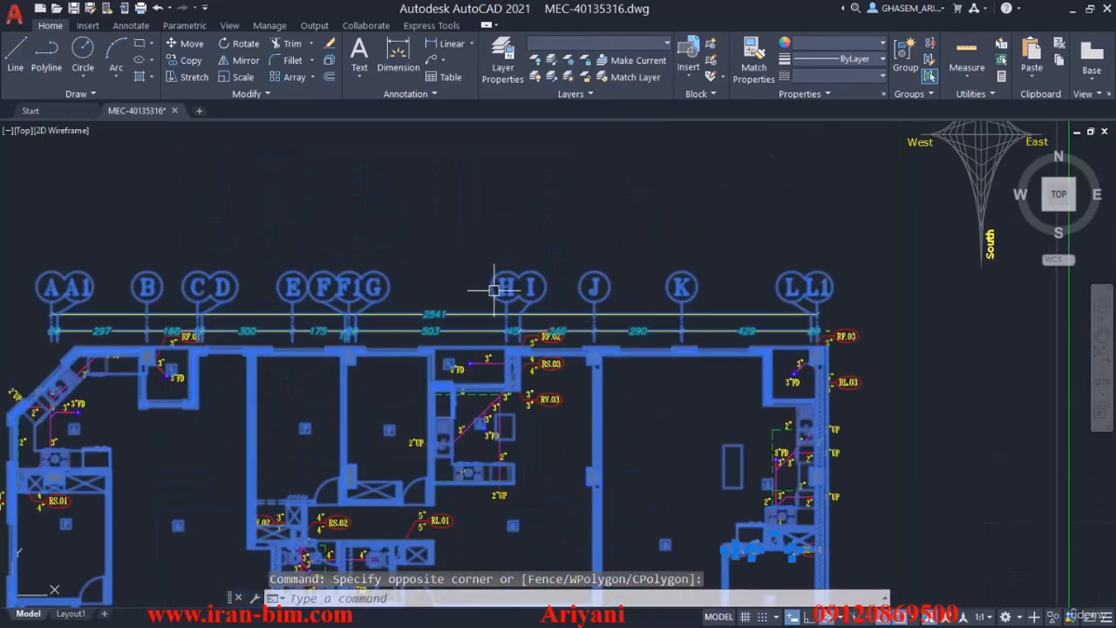
key(ctrl+c)
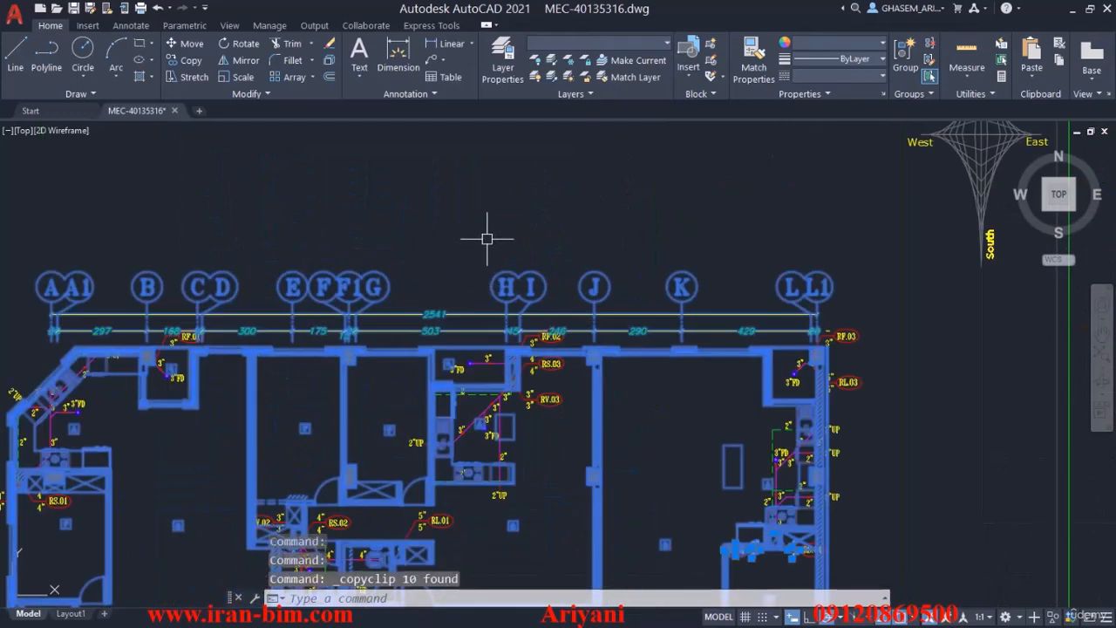
Create a new drawing from the acadiso.dwt template and paste the copied floor plan into it
key(ctrl+n)
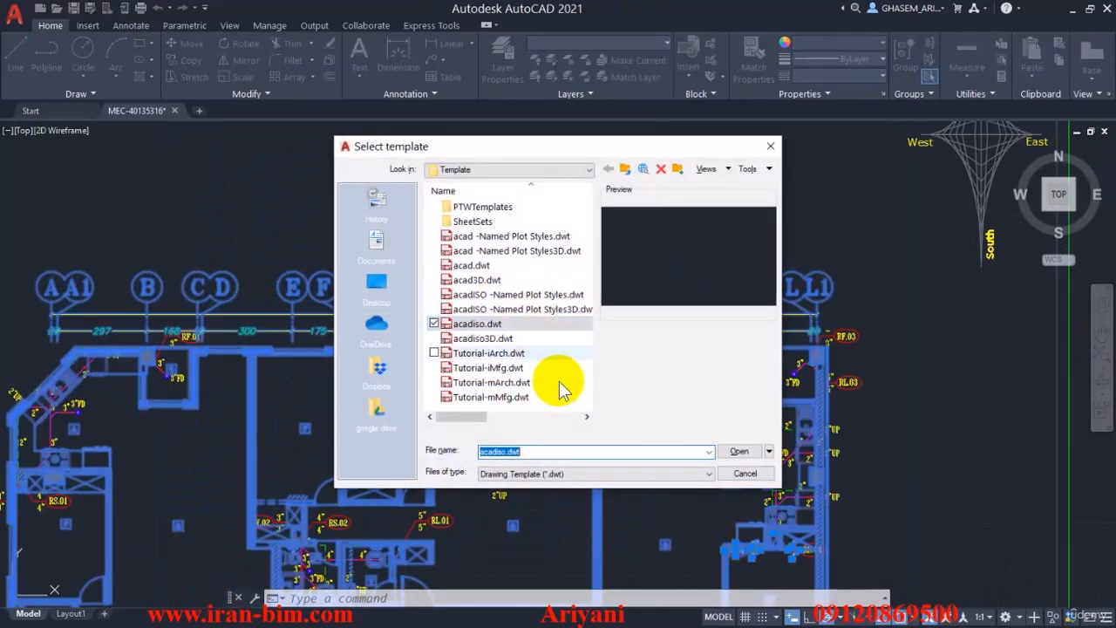
click(739, 450)
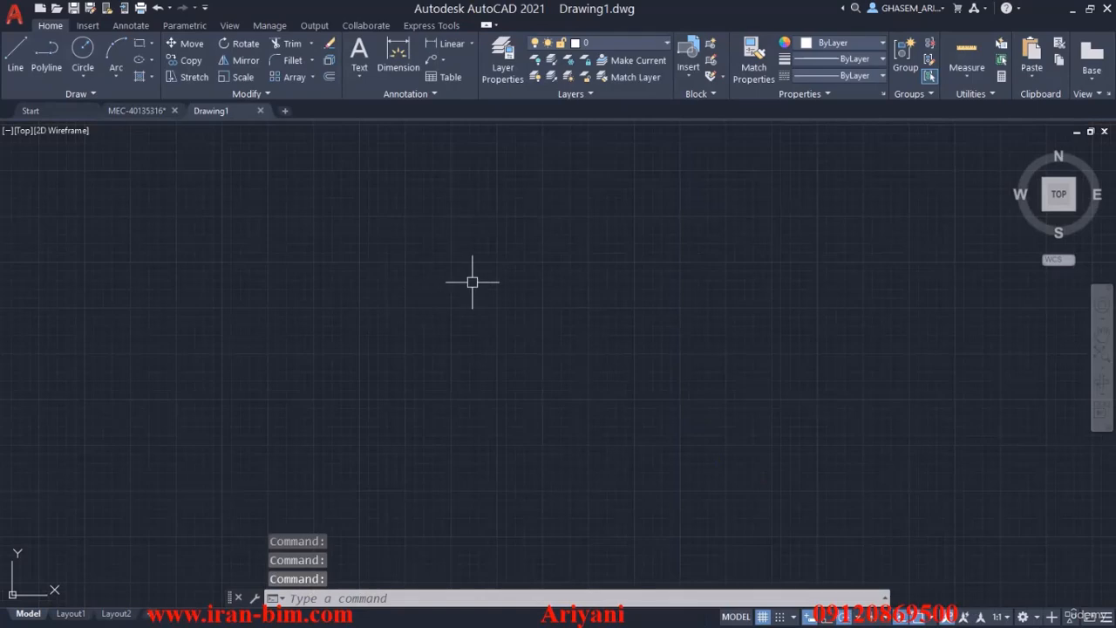
click(473, 281)
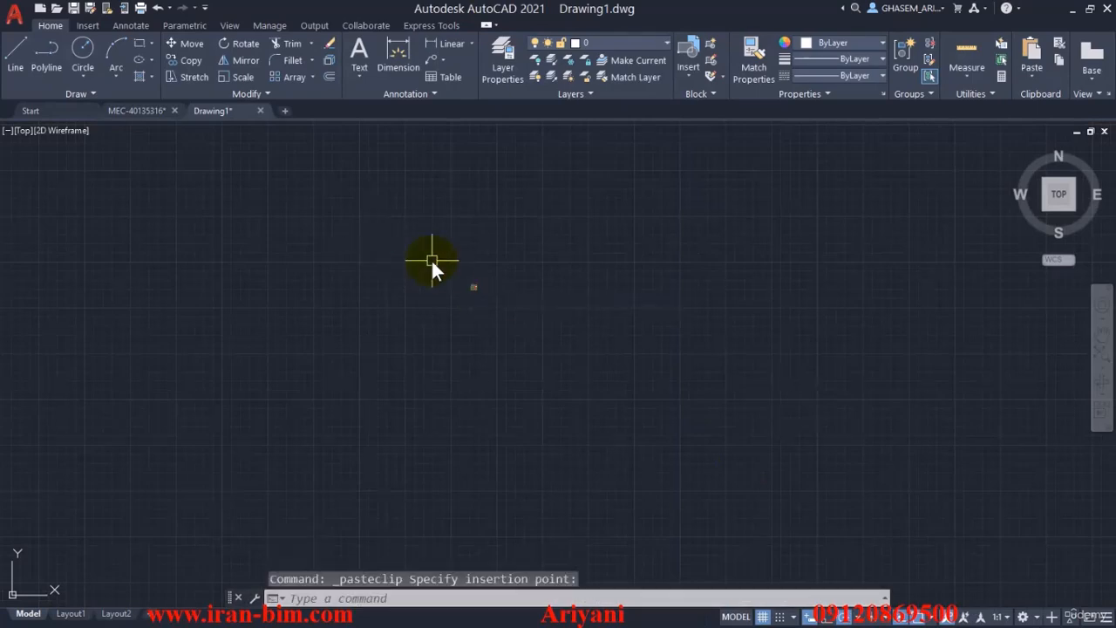
Erase the stray object lying away from the pasted plan and fit the drawing extents in view
text(z)
key(Return)
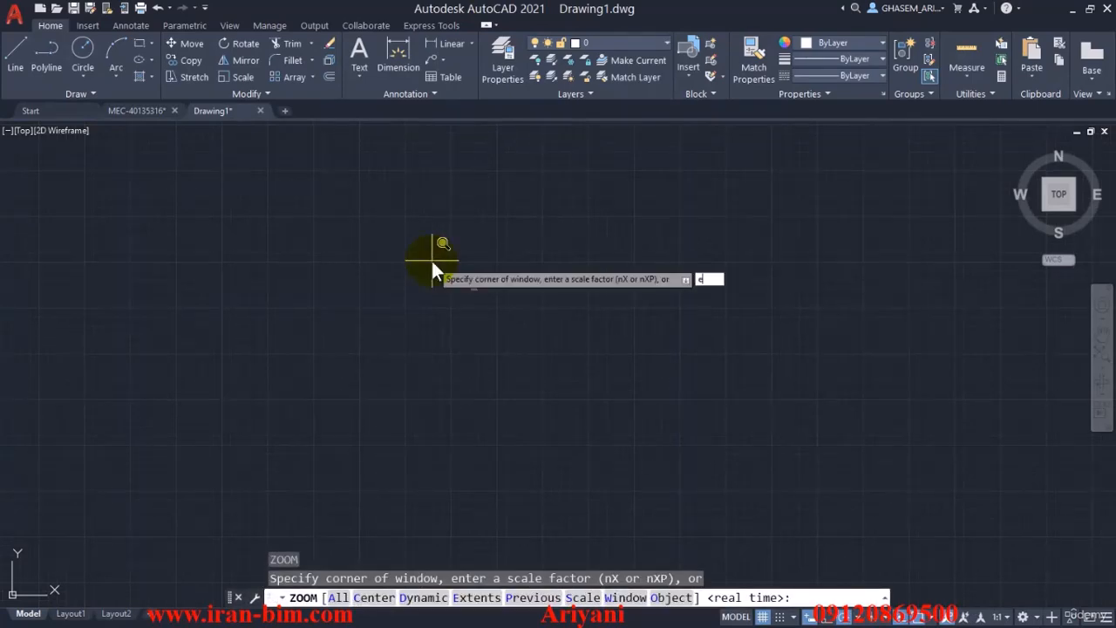
text(e)
key(Return)
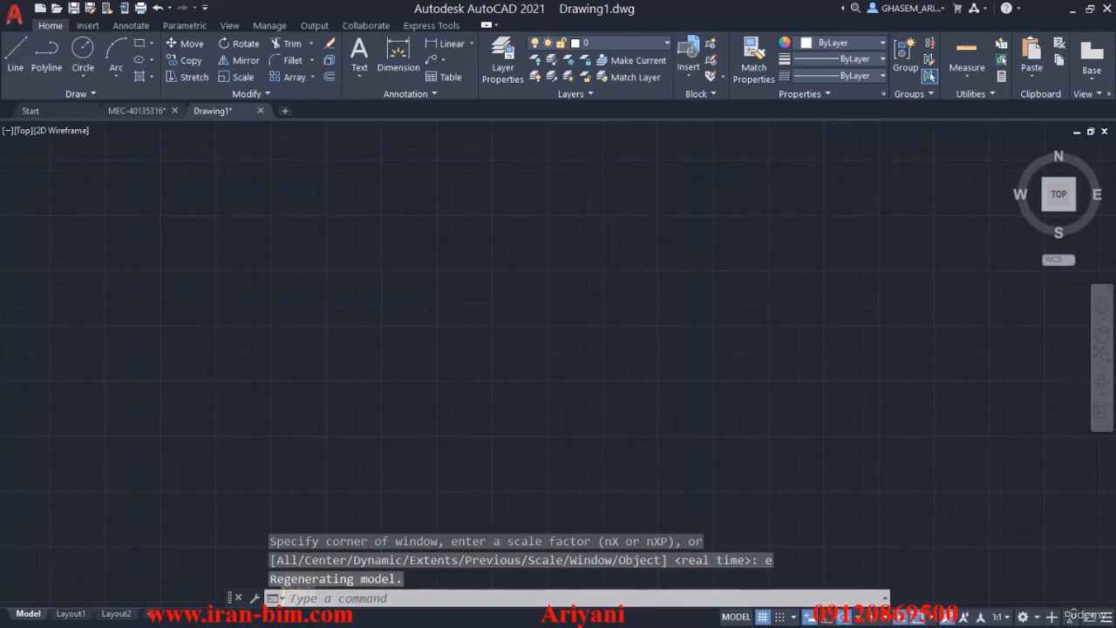
middle_click(512, 278)
middle_click(512, 278)
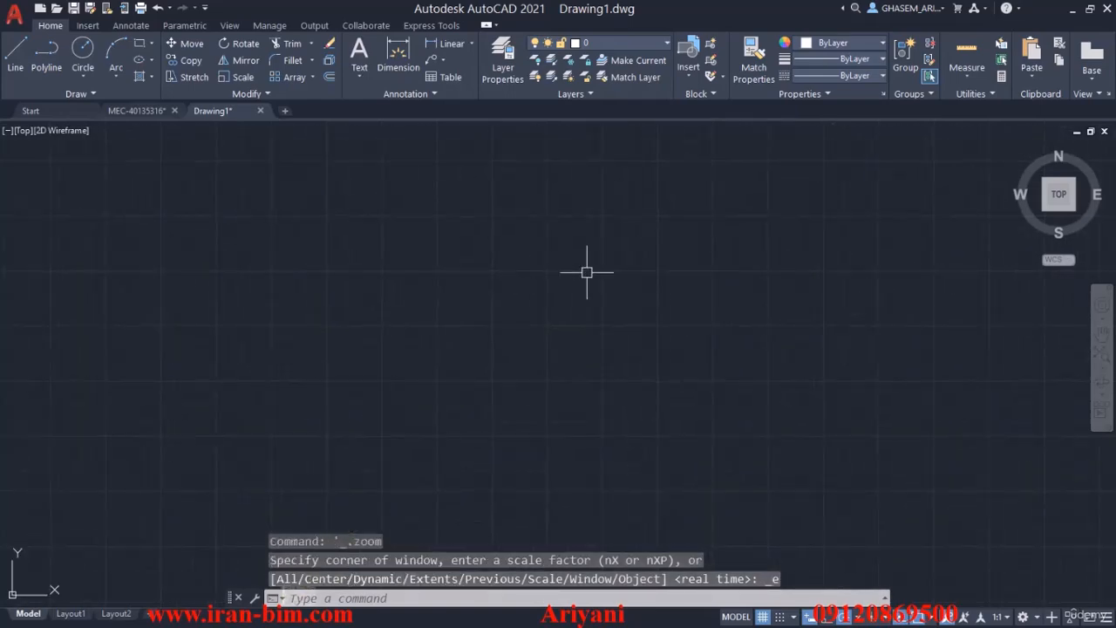
click(793, 257)
click(703, 316)
key(Delete)
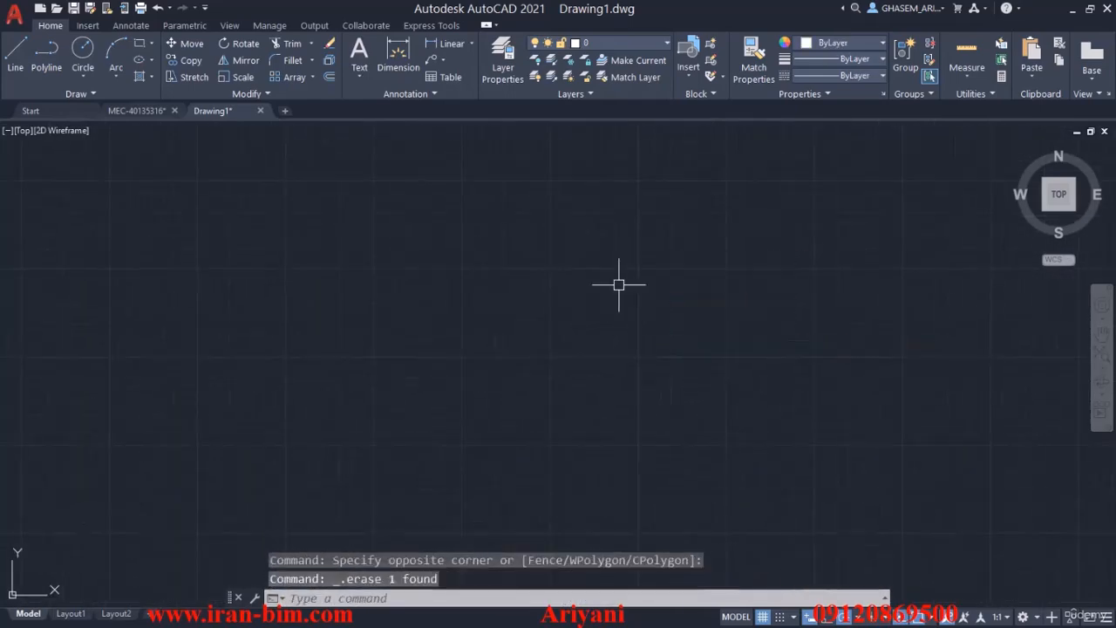
middle_click(531, 271)
middle_click(532, 271)
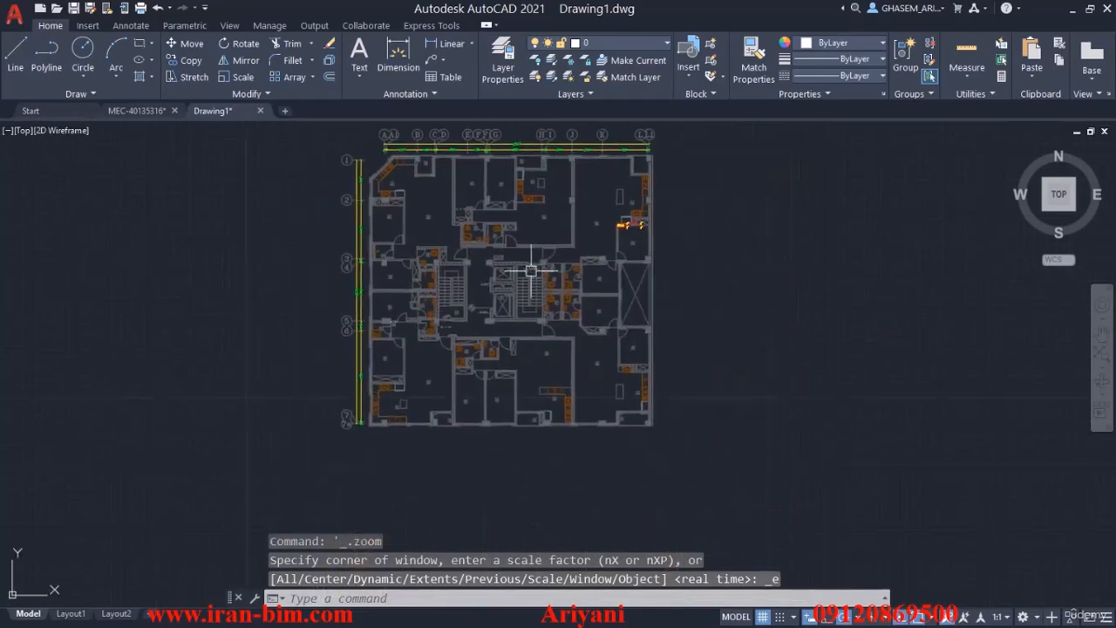
Move the whole floor plan to the origin 0,0, using a base point between the stair flights beside the elevators
key(Return)
scroll(738, 244, down, 2)
click(756, 189)
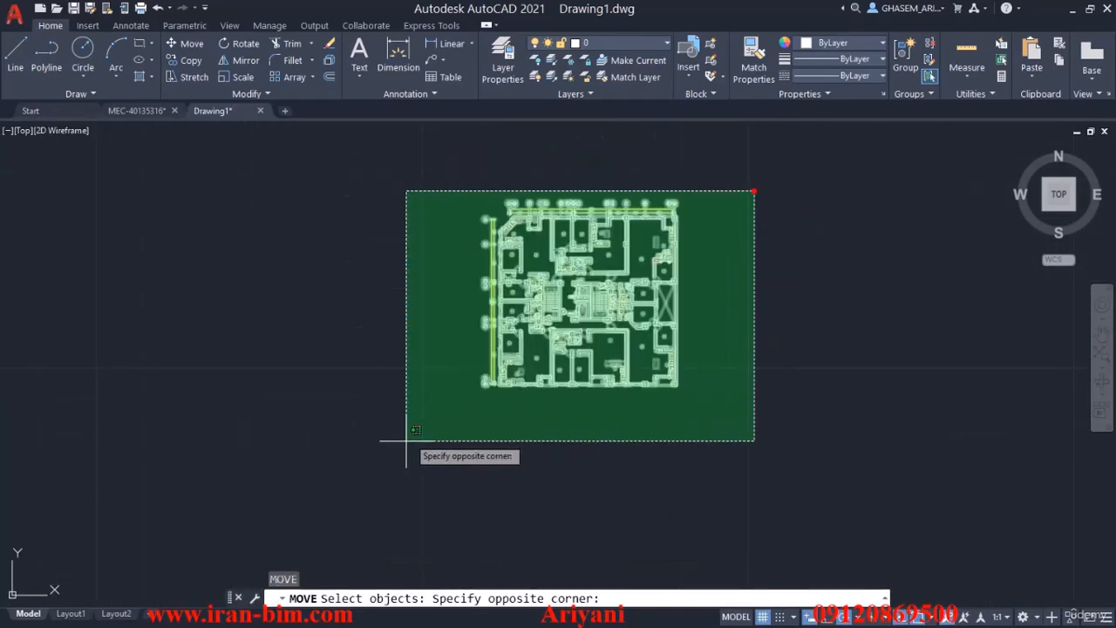
click(372, 484)
key(Return)
scroll(573, 356, up, 8)
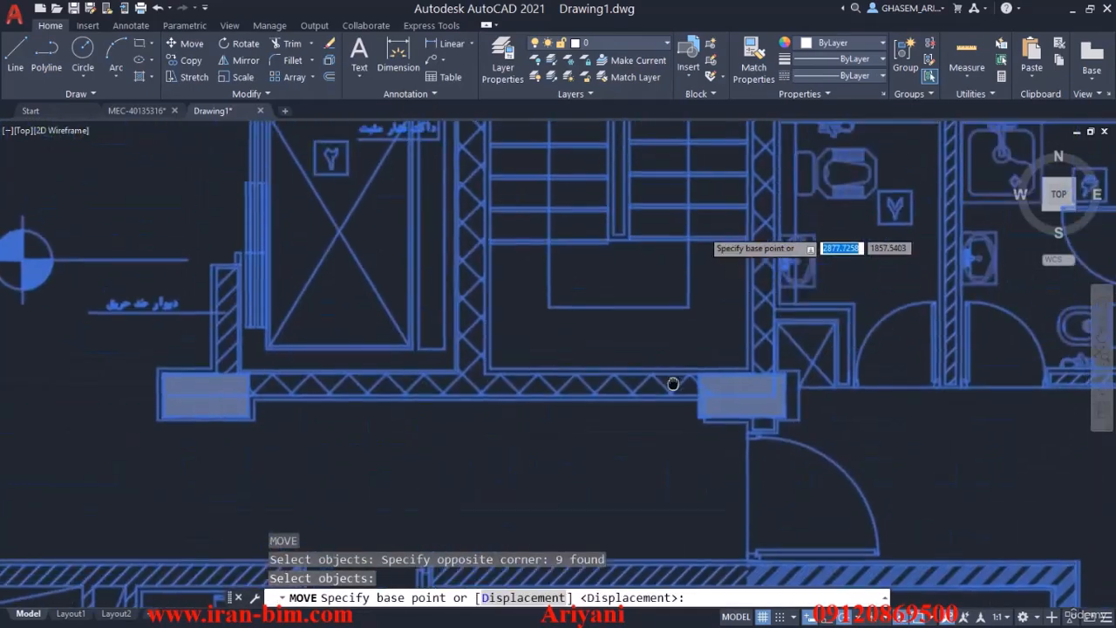
click(623, 279)
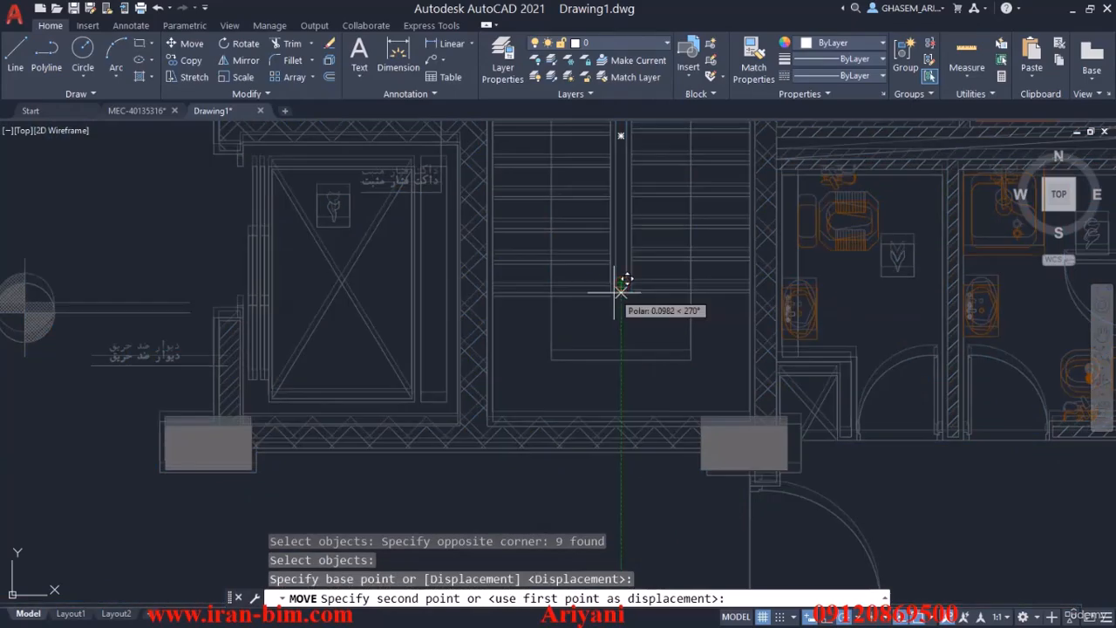
text(0,0)
key(Return)
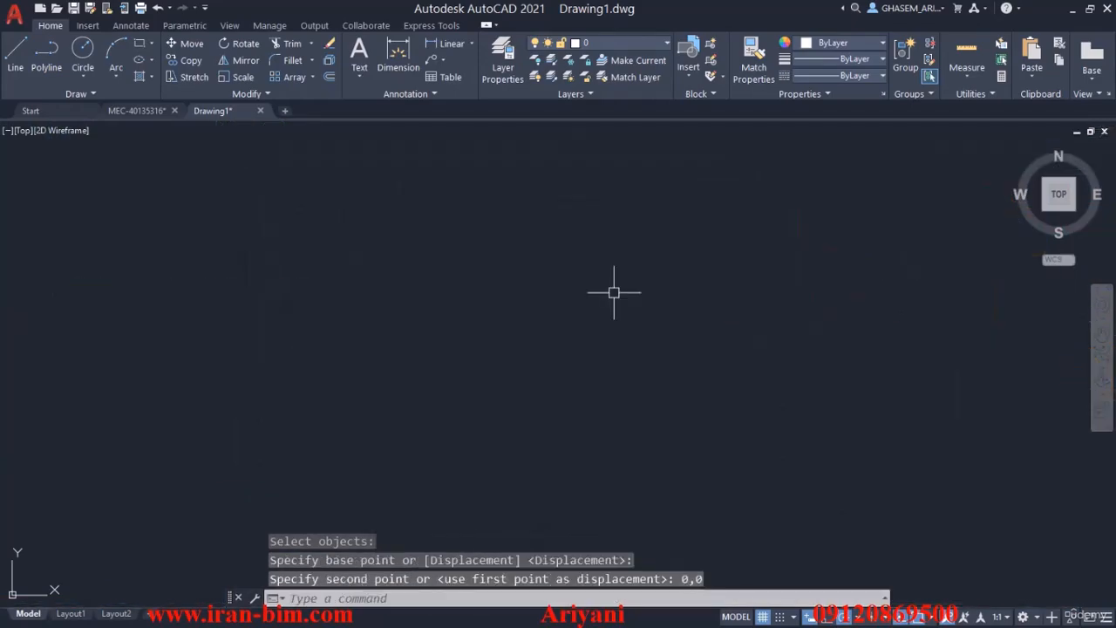
Zoom to the drawing extents and inspect the moved floor plan around the origin
text(z)
key(Return)
text(e)
key(Return)
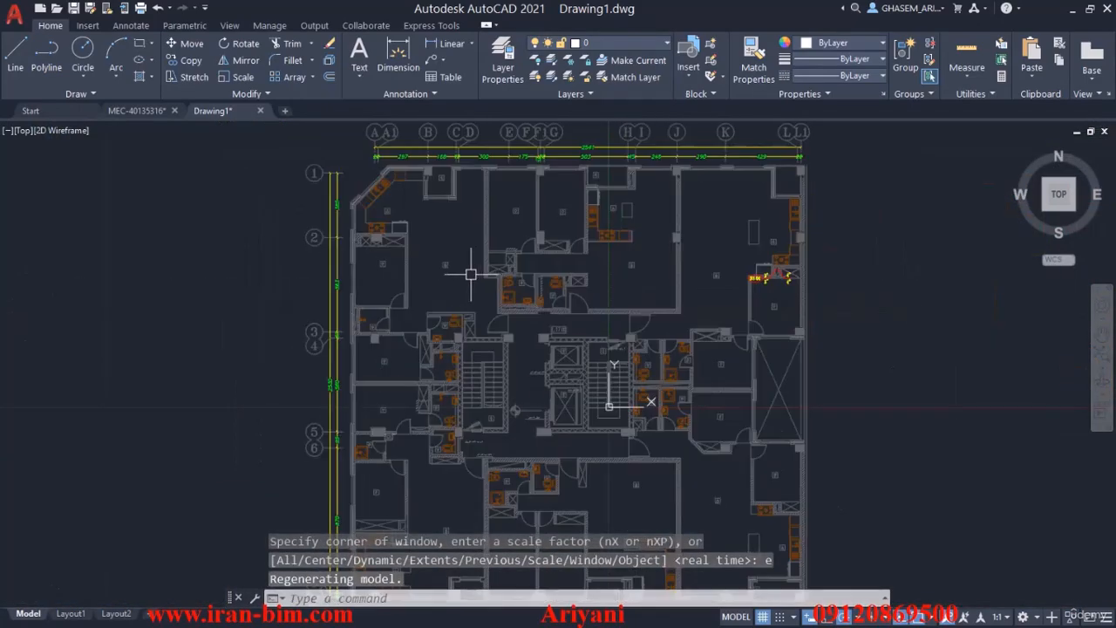
scroll(588, 273, up, 4)
middle_drag(528, 244, 608, 224)
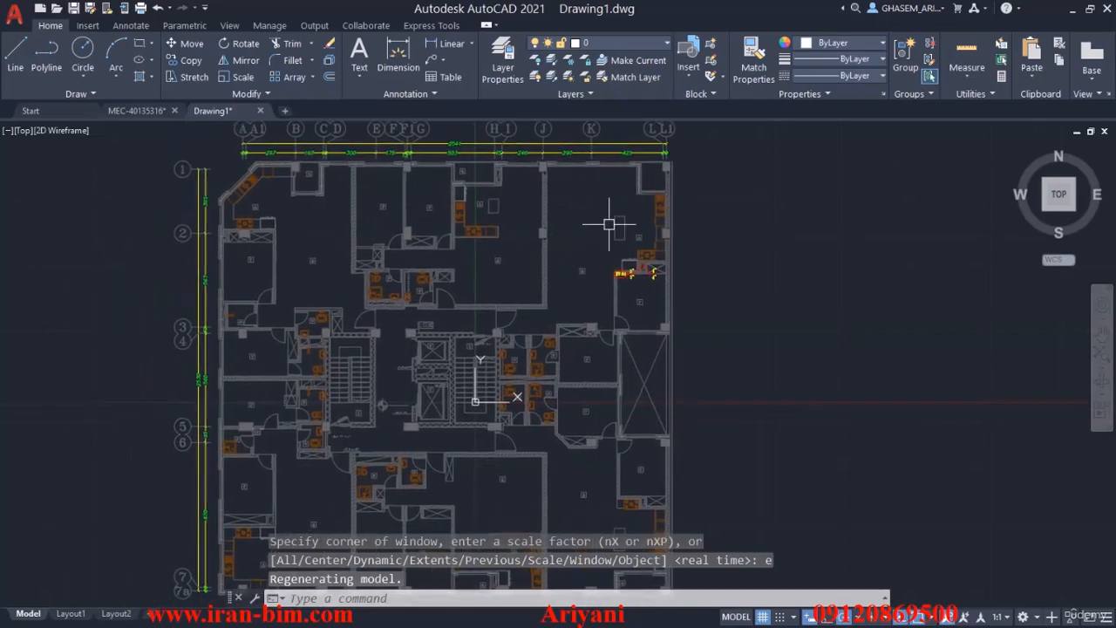
middle_drag(376, 379, 398, 295)
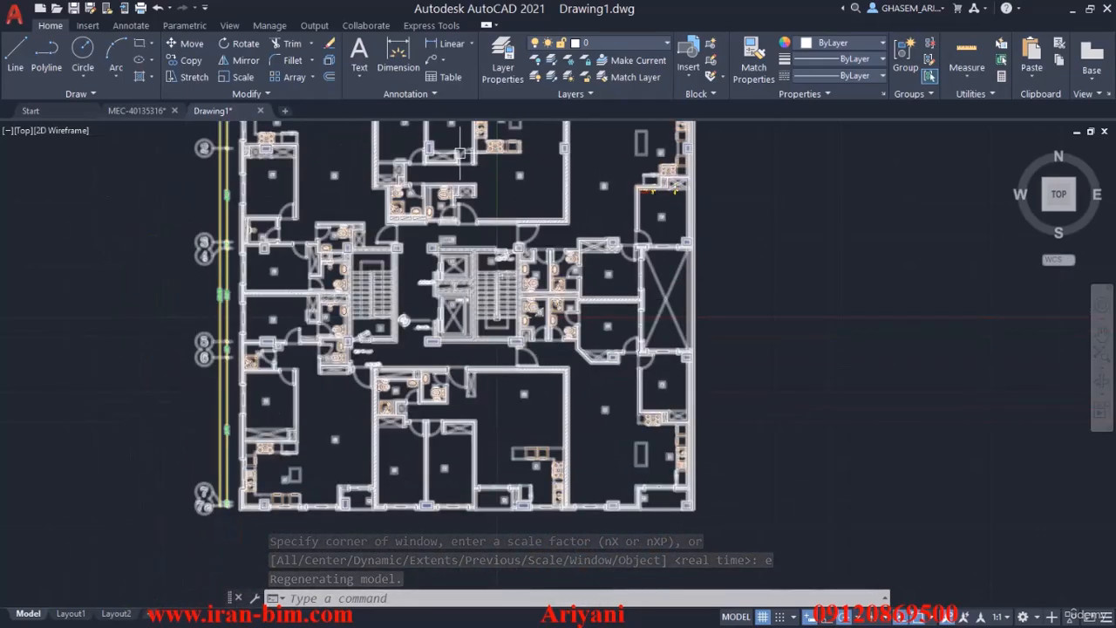
middle_click(512, 250)
middle_click(511, 251)
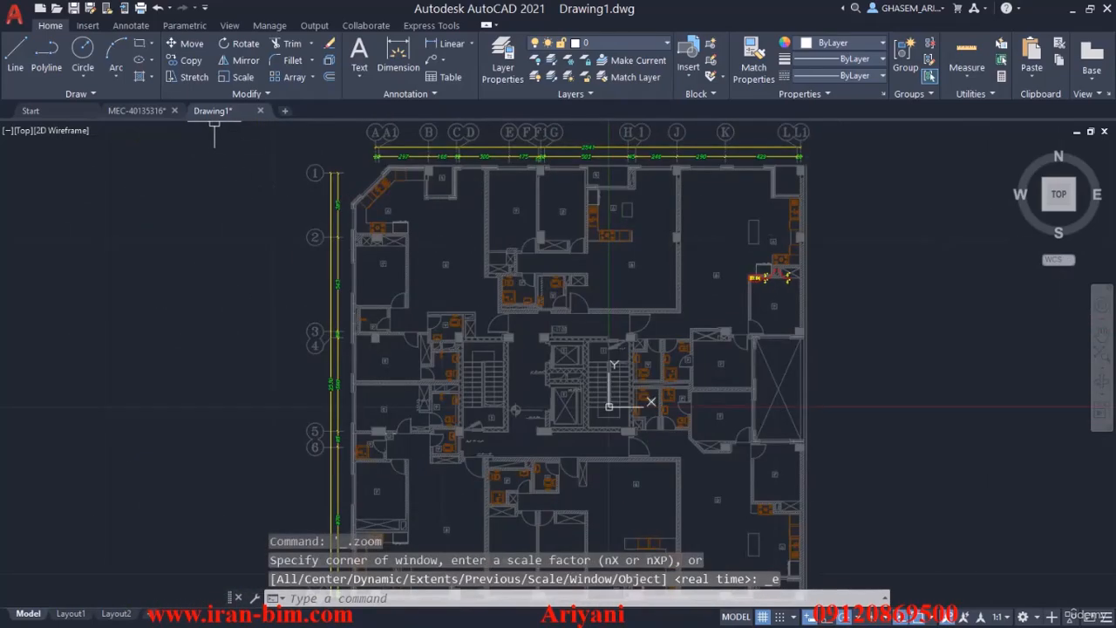
Switch to MEC-40135316 and copy the whole floor plan that carries the drainage piping, with its note and table
click(131, 111)
scroll(375, 306, down, 3)
scroll(375, 305, up, 5)
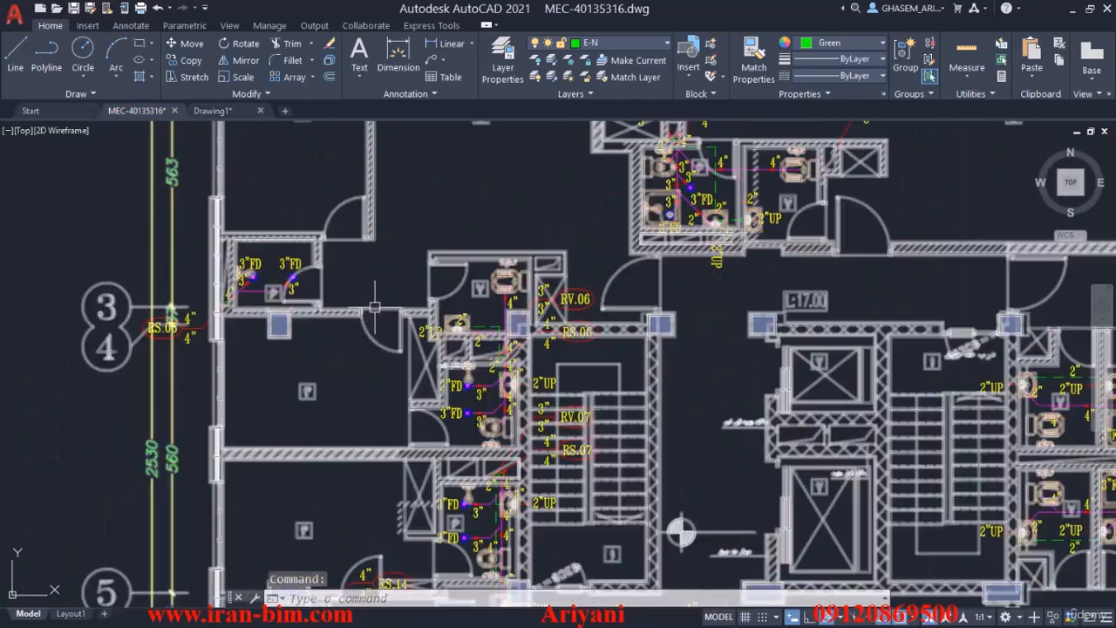
scroll(375, 307, up, 2)
key(Escape)
scroll(186, 285, down, 8)
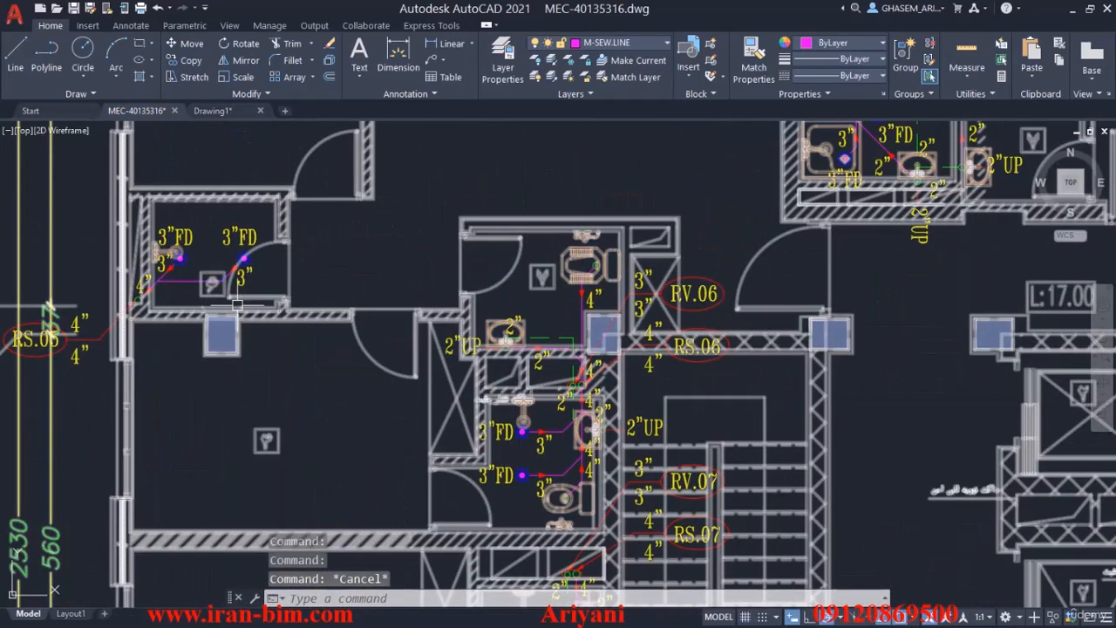
click(394, 234)
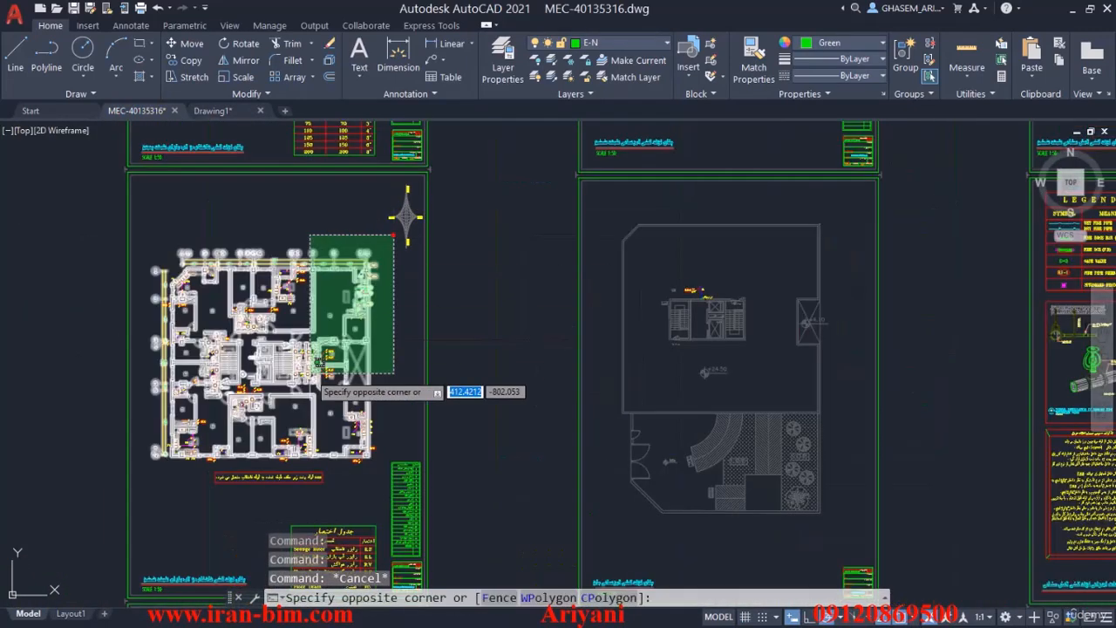
click(144, 477)
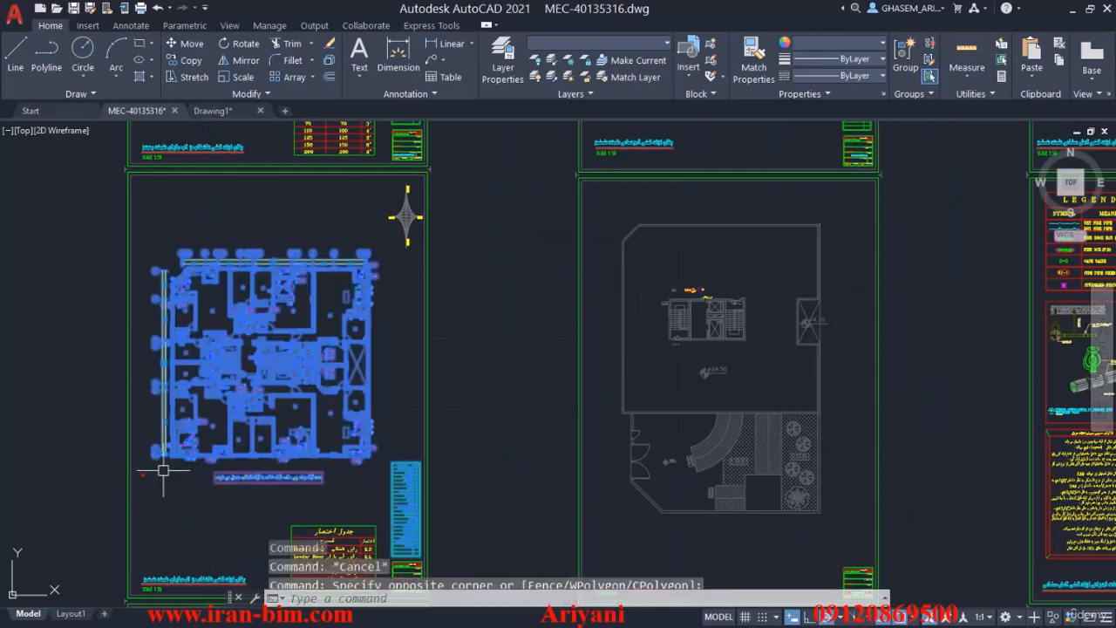
key(ctrl+c)
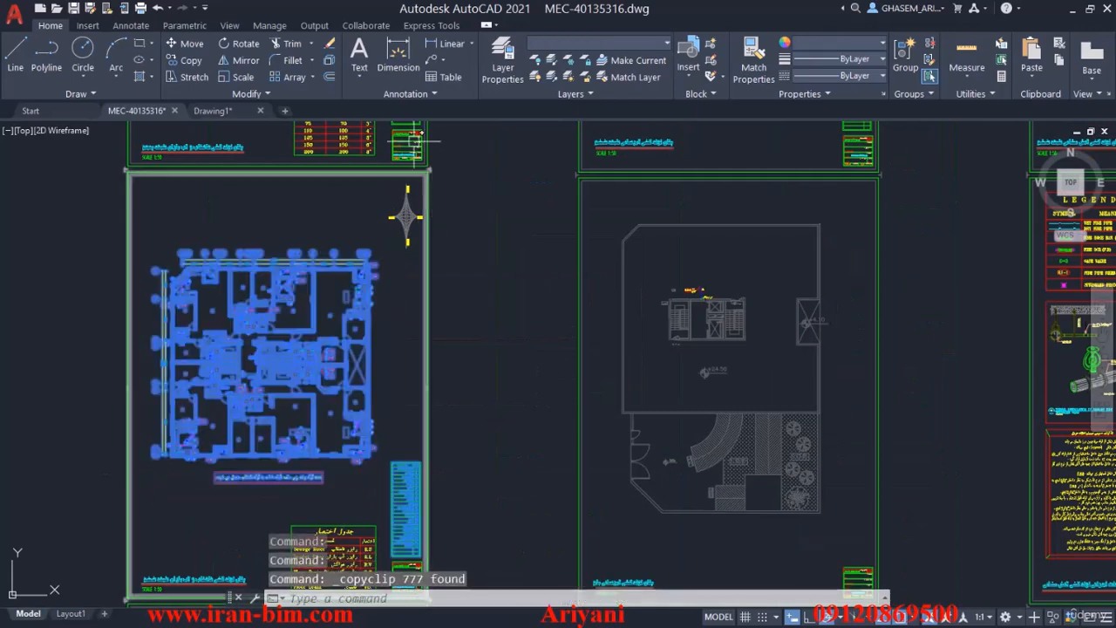
Paste the copied drainage plan into Drawing1, in the empty space beside the plan at the origin
click(235, 111)
scroll(611, 379, down, 3)
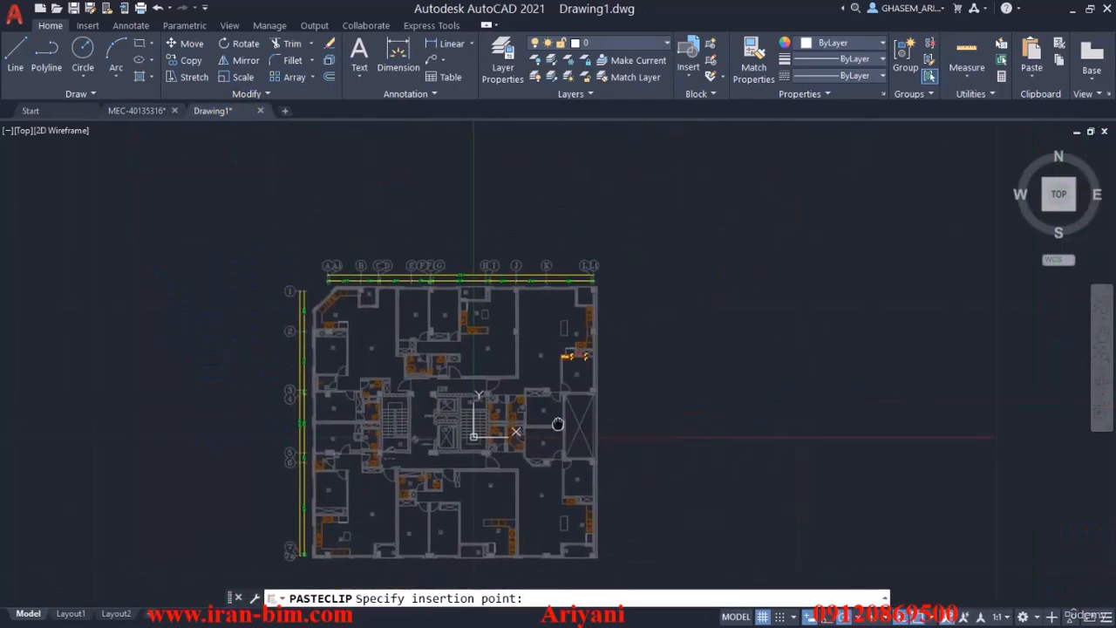
click(684, 478)
middle_drag(756, 405, 674, 427)
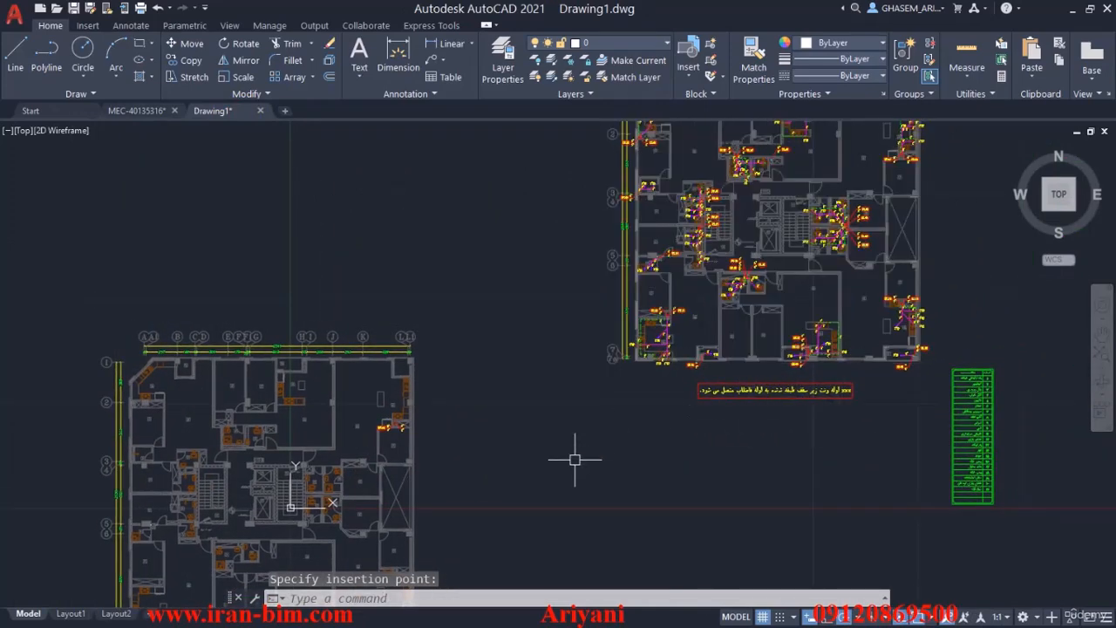
text(m)
key(Return)
scroll(575, 462, down, 3)
scroll(580, 463, up, 5)
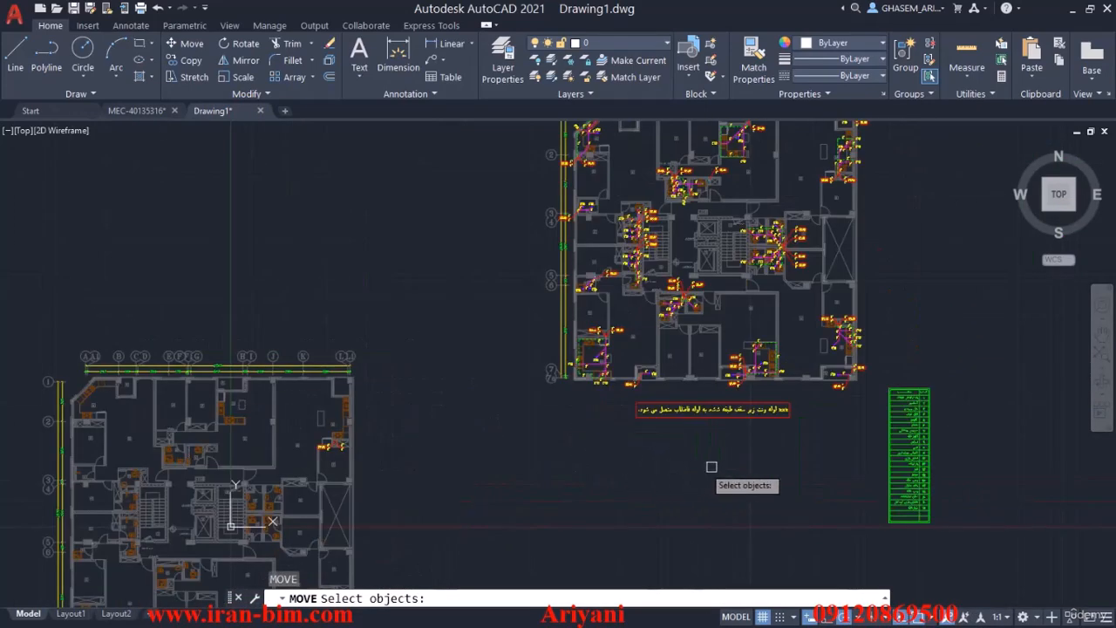
key(Escape)
Erase the green table and the red framed note below the pasted drainage plan
click(848, 527)
click(829, 428)
key(Delete)
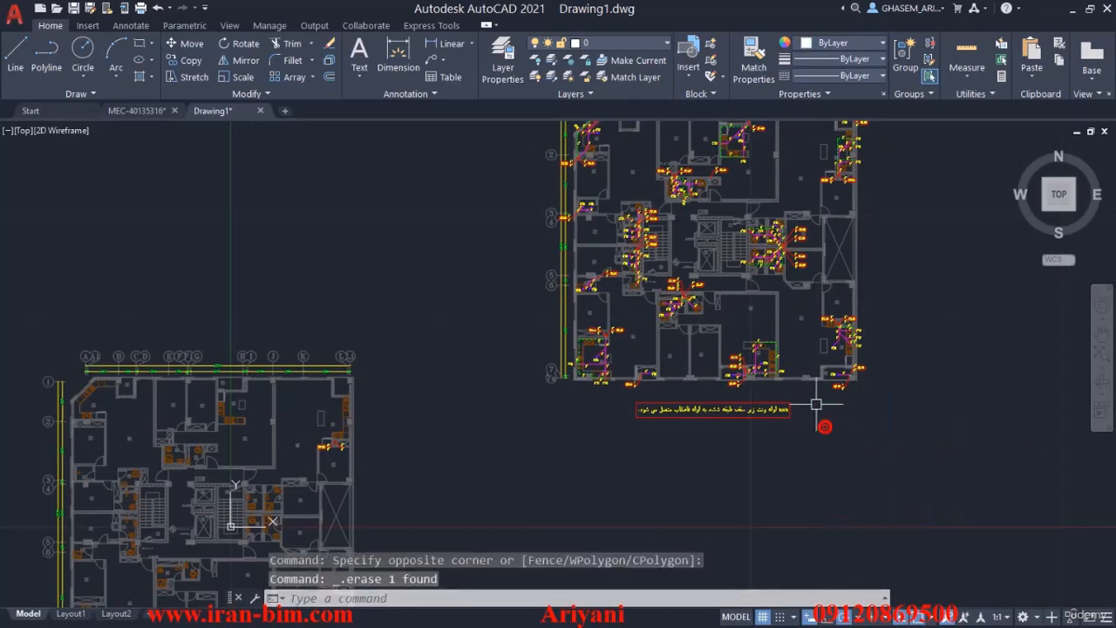
click(816, 403)
click(648, 467)
key(Delete)
Select all drainage piping and labels across the pasted plan
scroll(697, 475, down, 3)
click(596, 488)
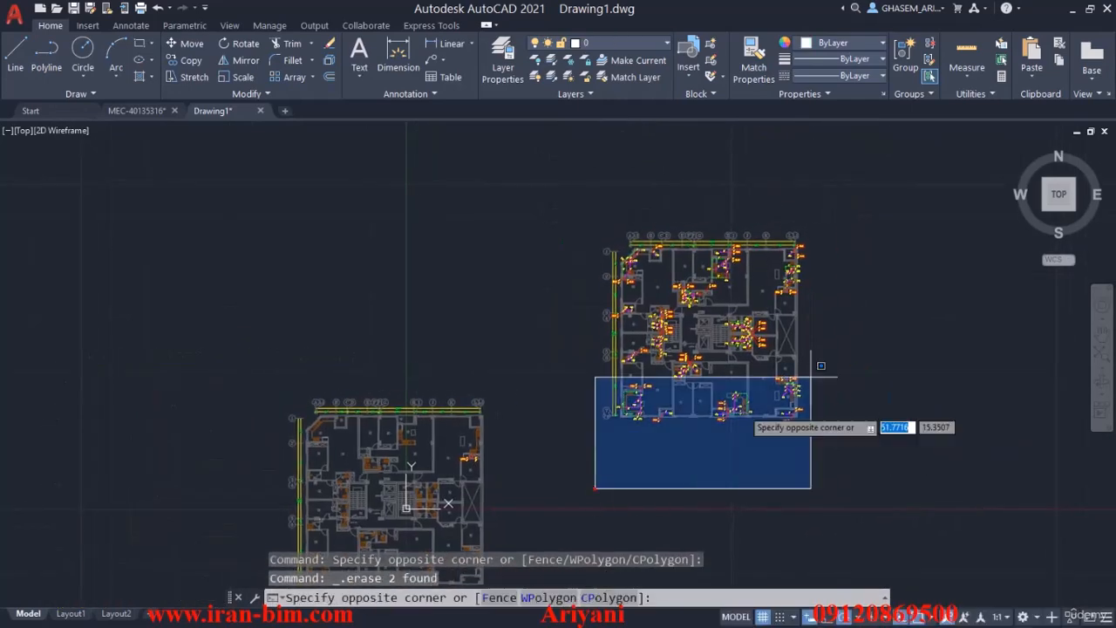
click(922, 293)
click(584, 376)
click(896, 182)
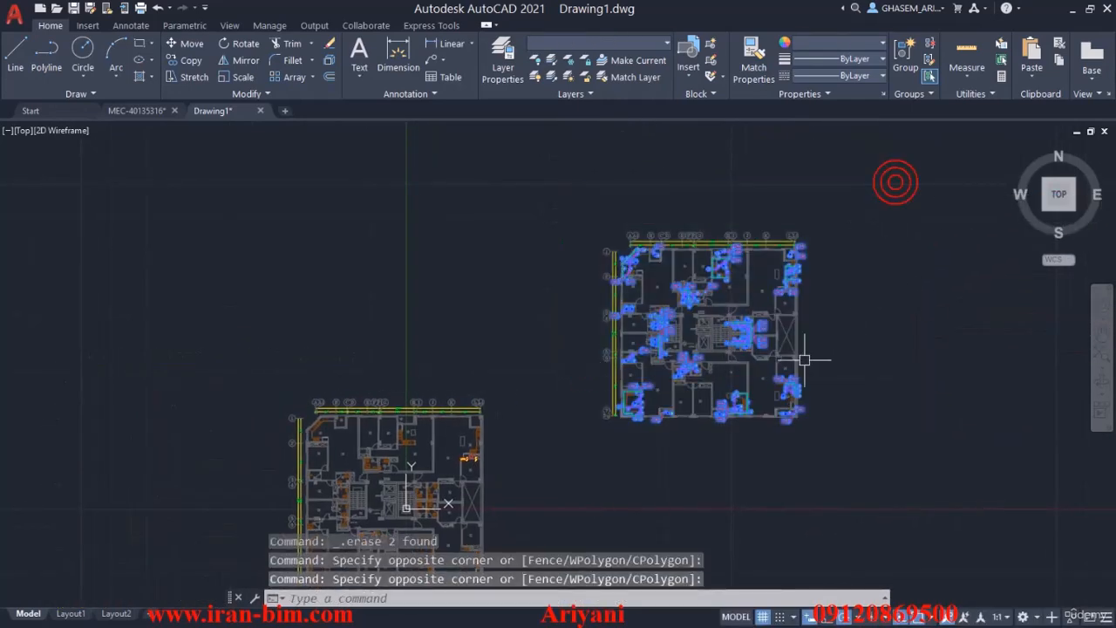
click(743, 478)
click(894, 212)
click(581, 200)
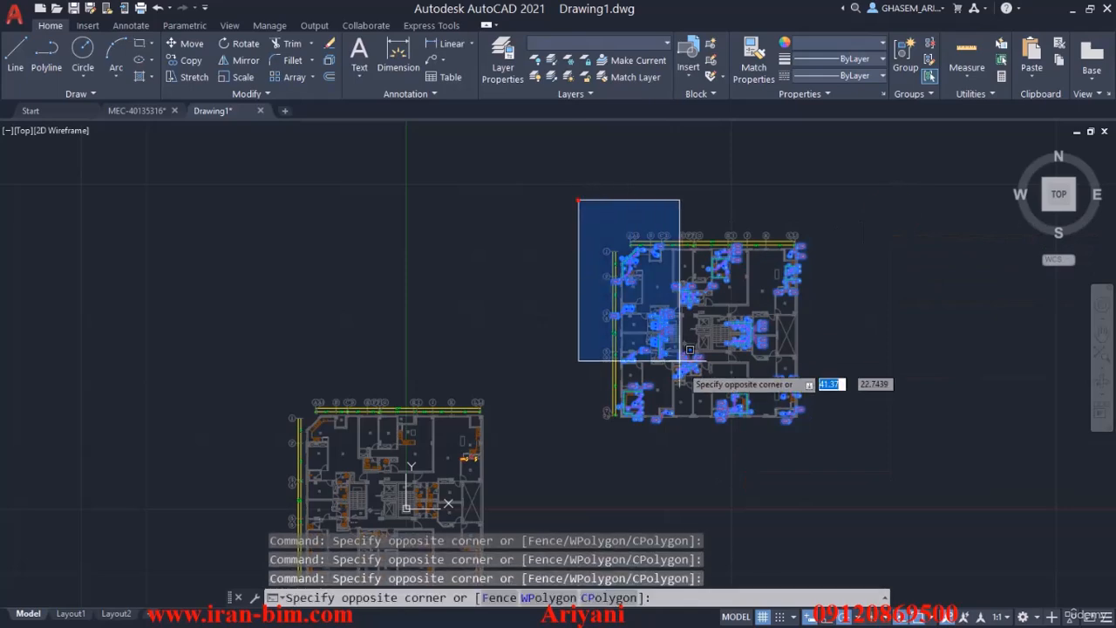
click(739, 433)
Move the selected drainage objects to the origin, using the base point between the stair flights beside the elevators
text(m)
key(Return)
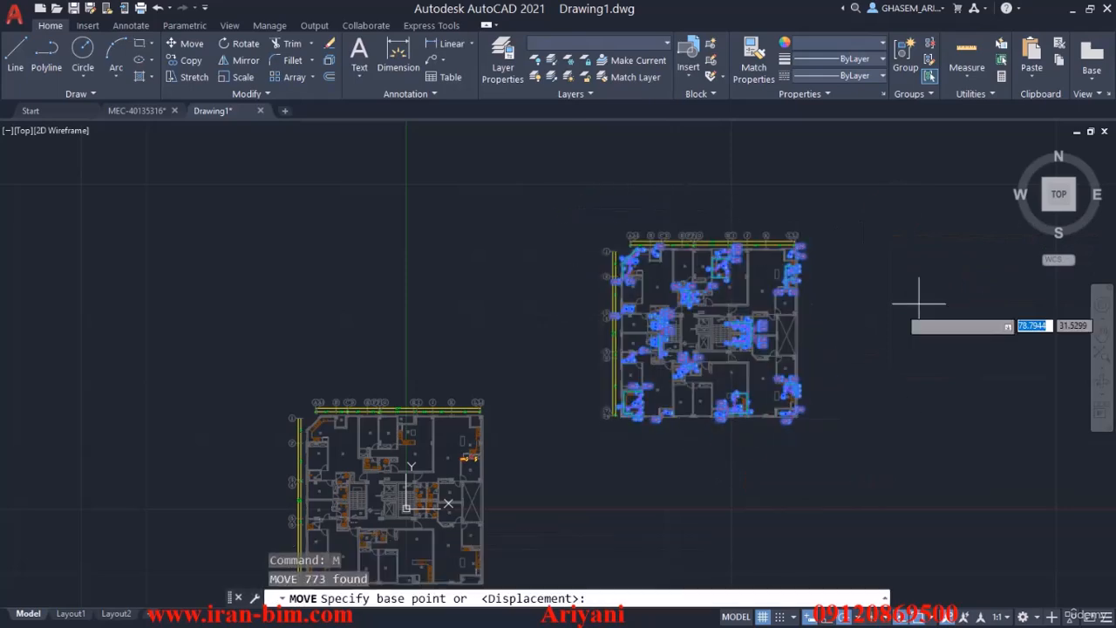
scroll(726, 351, up, 5)
scroll(726, 351, up, 2)
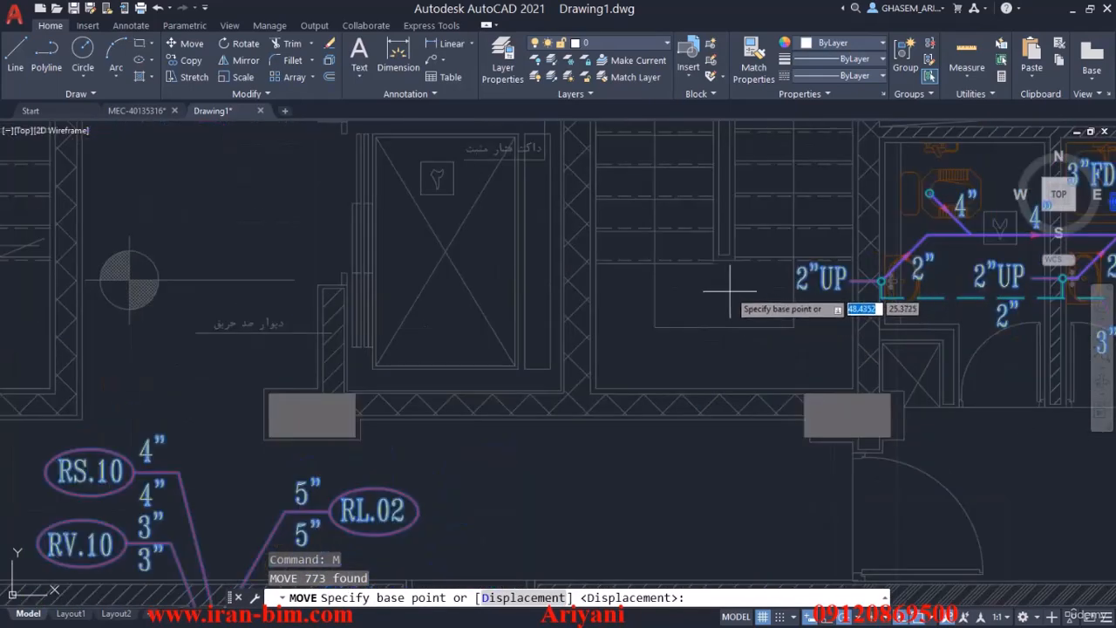
middle_drag(618, 279, 692, 287)
click(360, 349)
scroll(606, 335, down, 10)
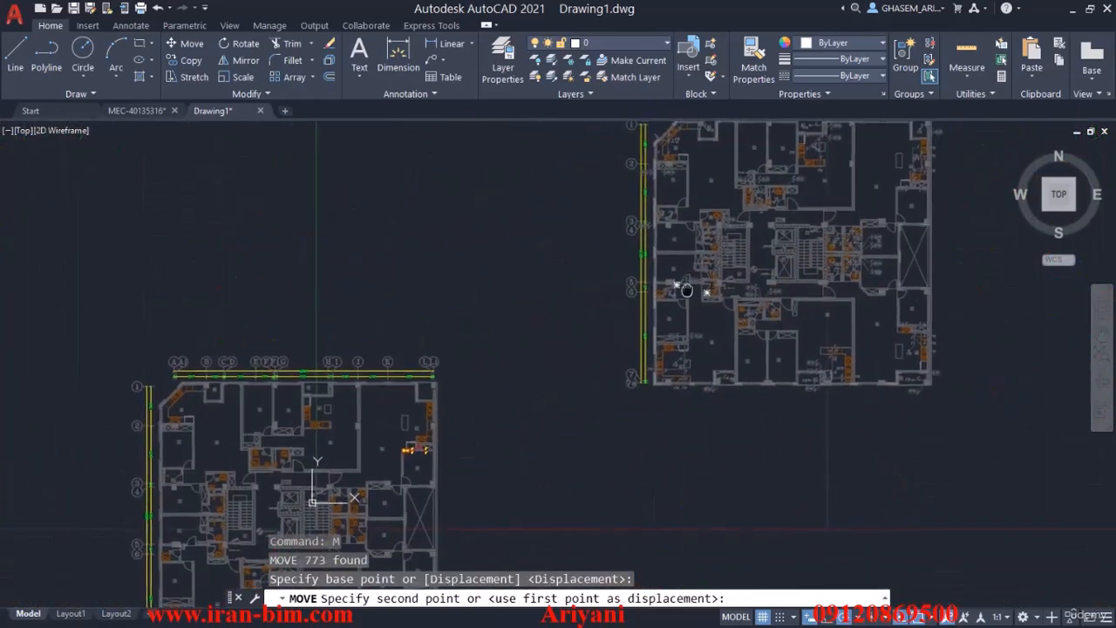
middle_drag(399, 435, 556, 222)
scroll(474, 315, up, 5)
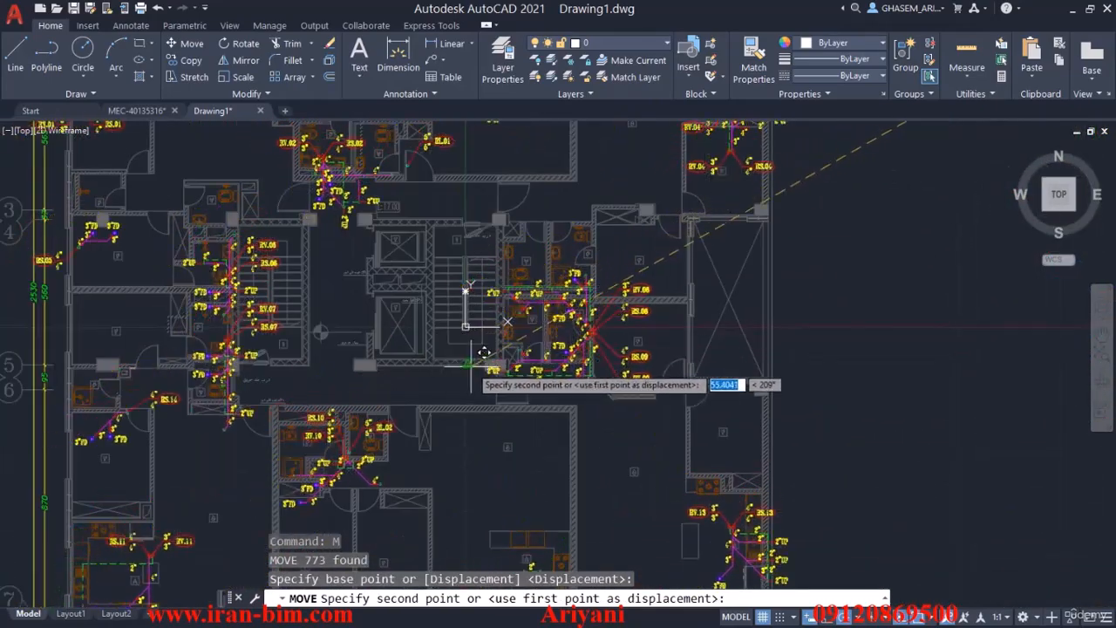
scroll(467, 314, up, 6)
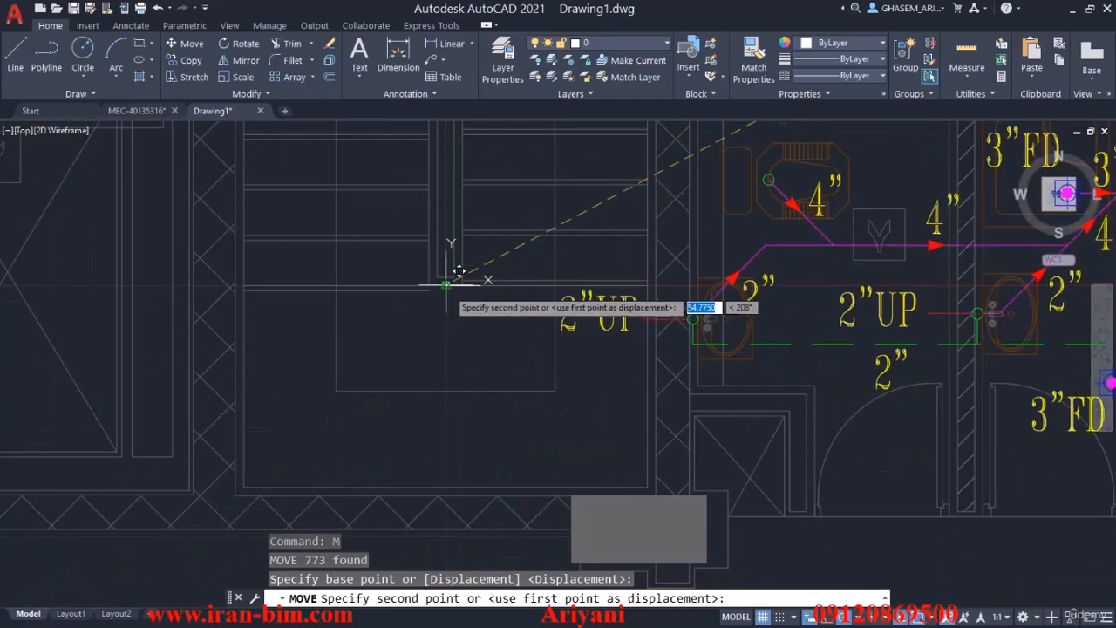
click(446, 284)
Erase the leftover floor plan copy that lies away from the origin
scroll(446, 351, down, 11)
middle_drag(692, 342, 679, 341)
scroll(689, 339, down, 5)
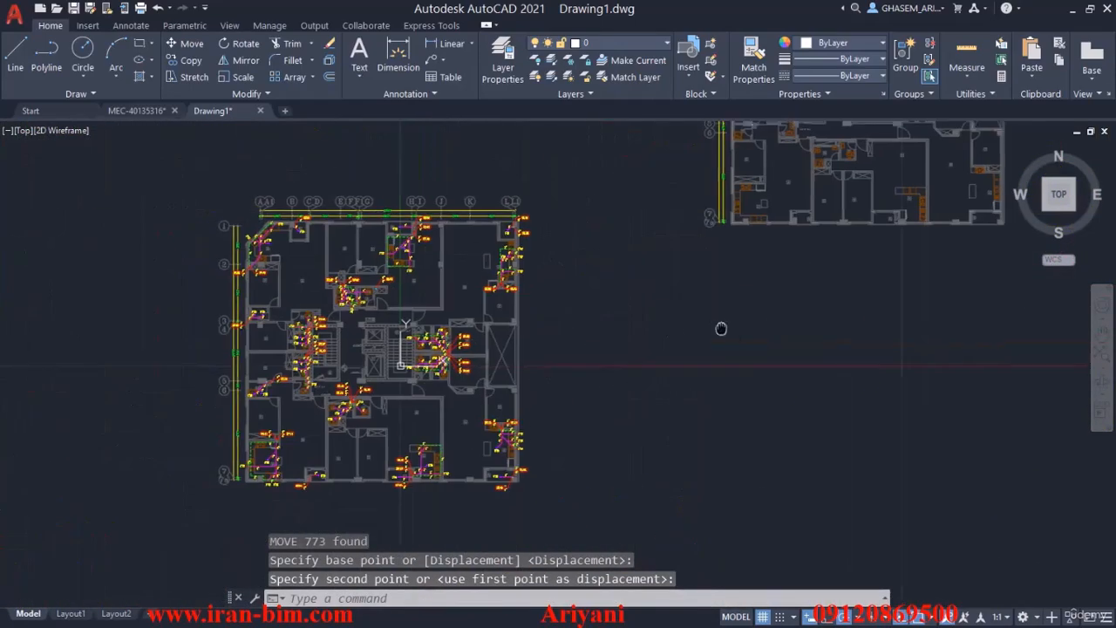
click(691, 289)
key(Delete)
Try erasing the floor plan around the piping at the origin, and undo the erasure
click(417, 266)
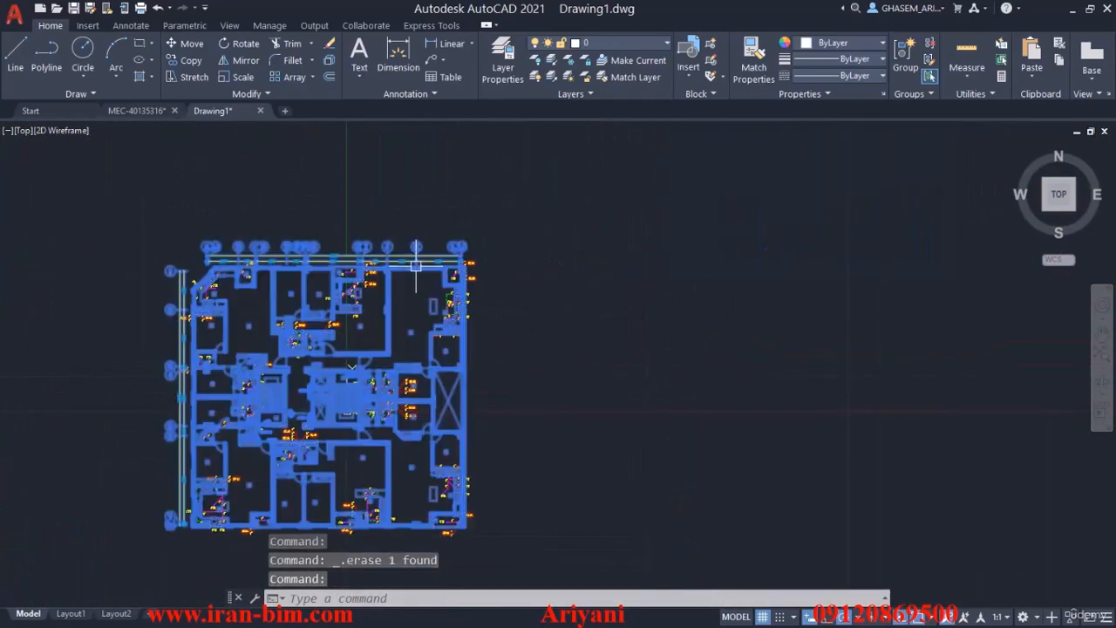
key(Delete)
scroll(331, 418, up, 4)
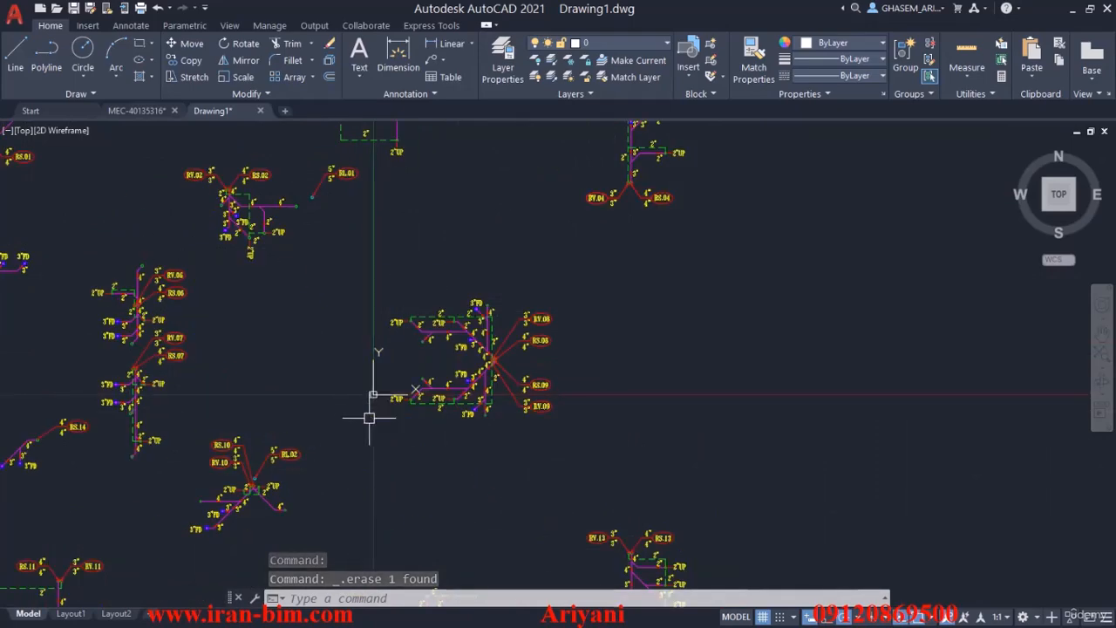
scroll(375, 407, down, 2)
middle_drag(360, 419, 366, 371)
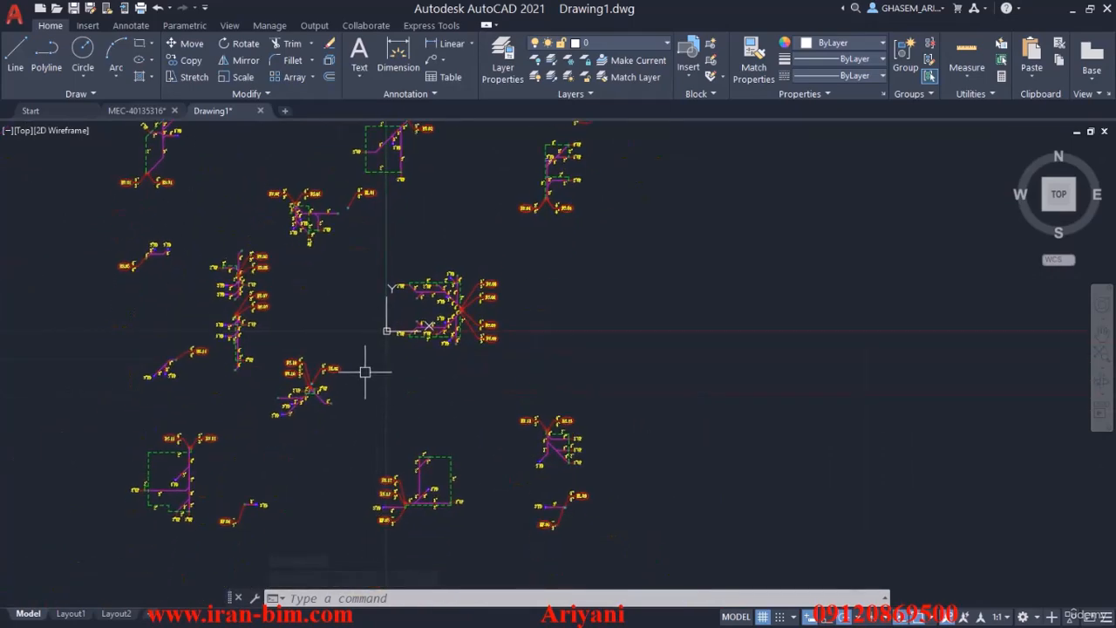
key(ctrl+z)
key(ctrl+z)
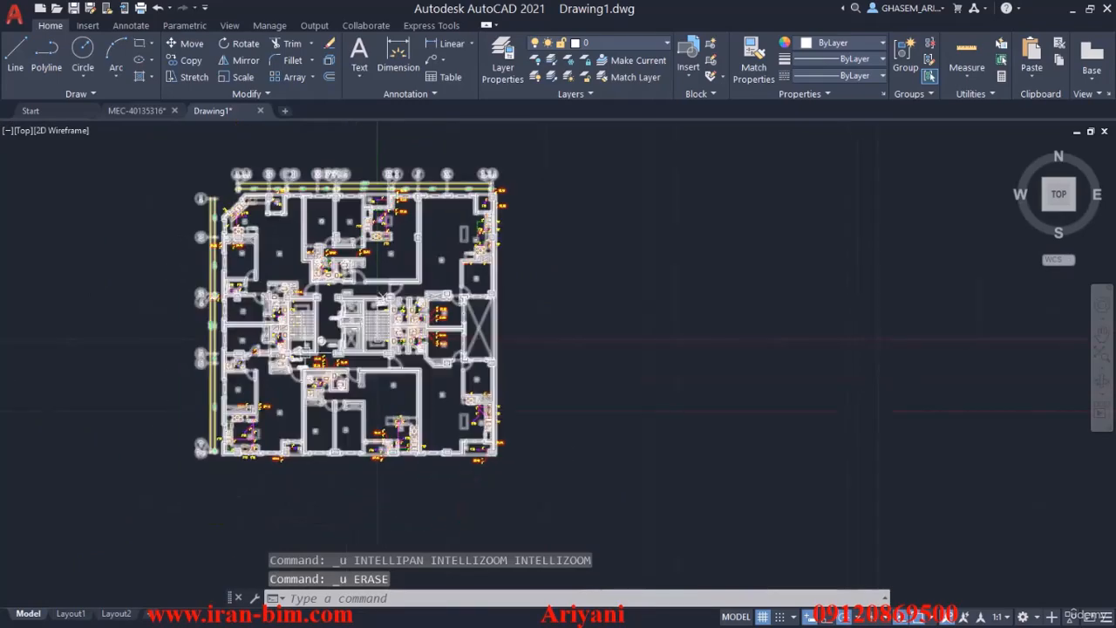
Draw a rectangle about 0.2 by 2.7 units around the gap between the stair flights at the origin
scroll(241, 460, up, 3)
scroll(225, 454, up, 6)
scroll(217, 446, down, 6)
middle_drag(478, 314, 349, 570)
text(r)
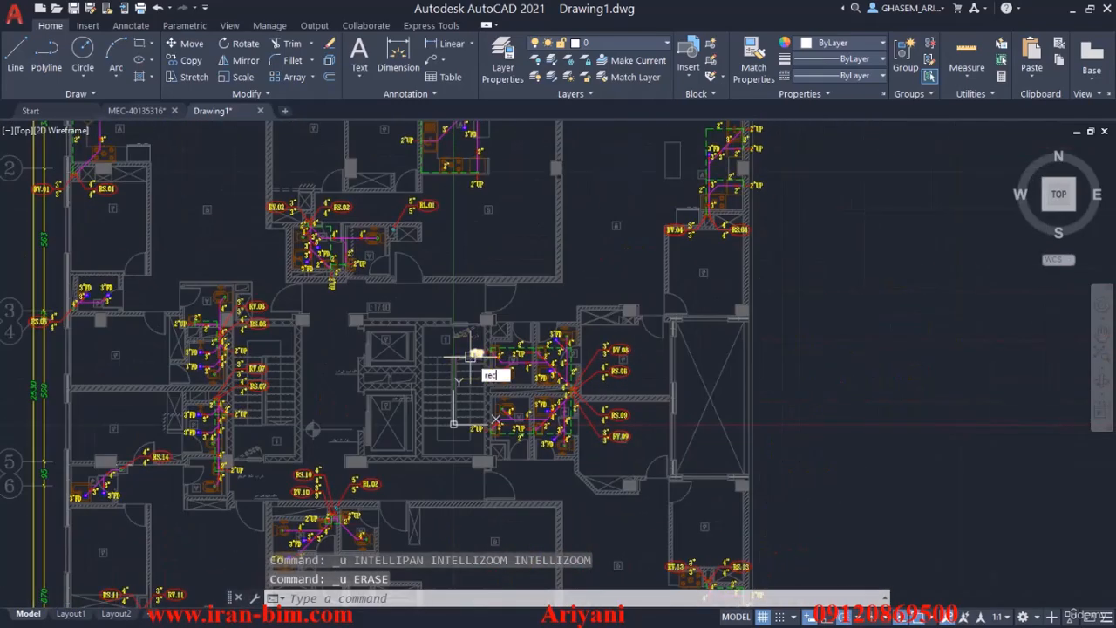
text(ec)
key(Return)
scroll(444, 422, up, 5)
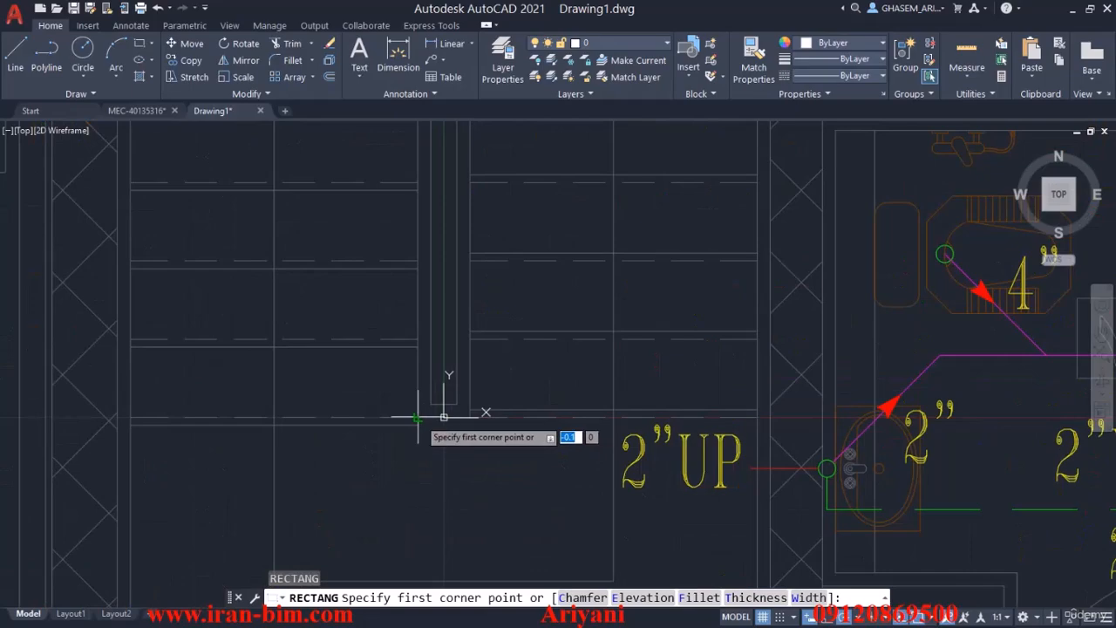
click(444, 417)
scroll(443, 417, down, 4)
scroll(453, 332, up, 6)
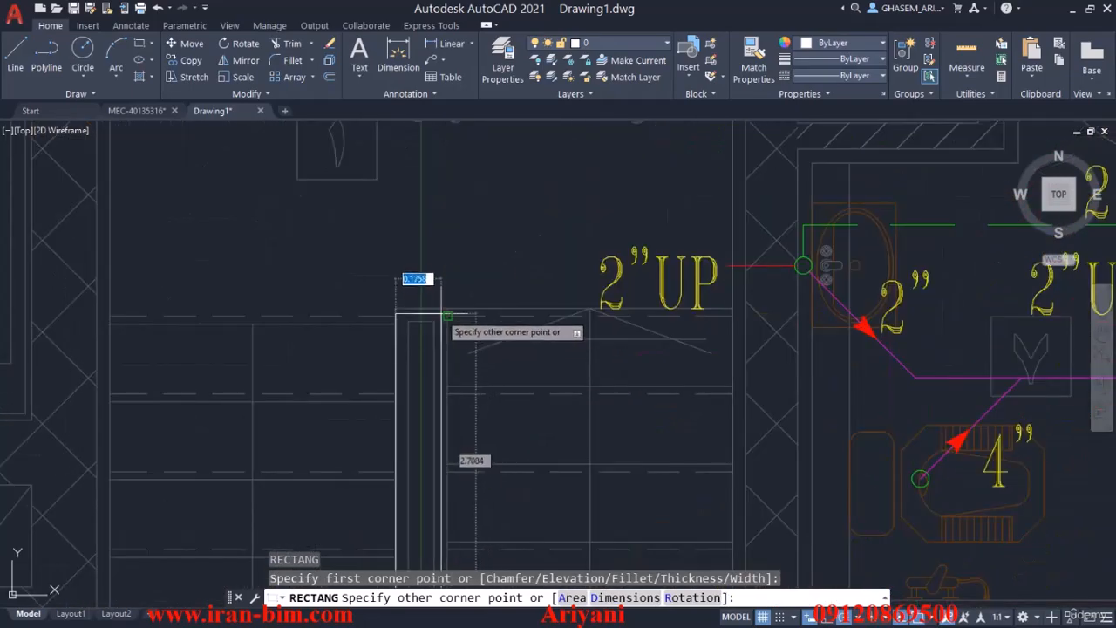
click(446, 315)
Erase the floor plan around the drainage piping and fit the drawing extents in view
scroll(428, 313, down, 8)
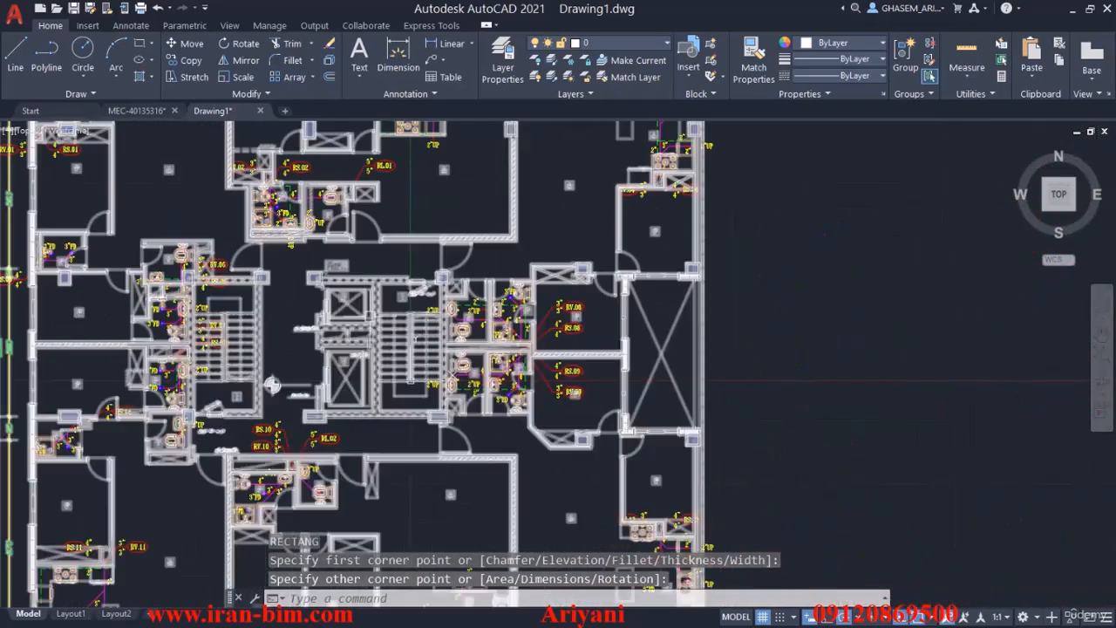
click(369, 317)
key(Delete)
middle_click(550, 257)
middle_click(549, 257)
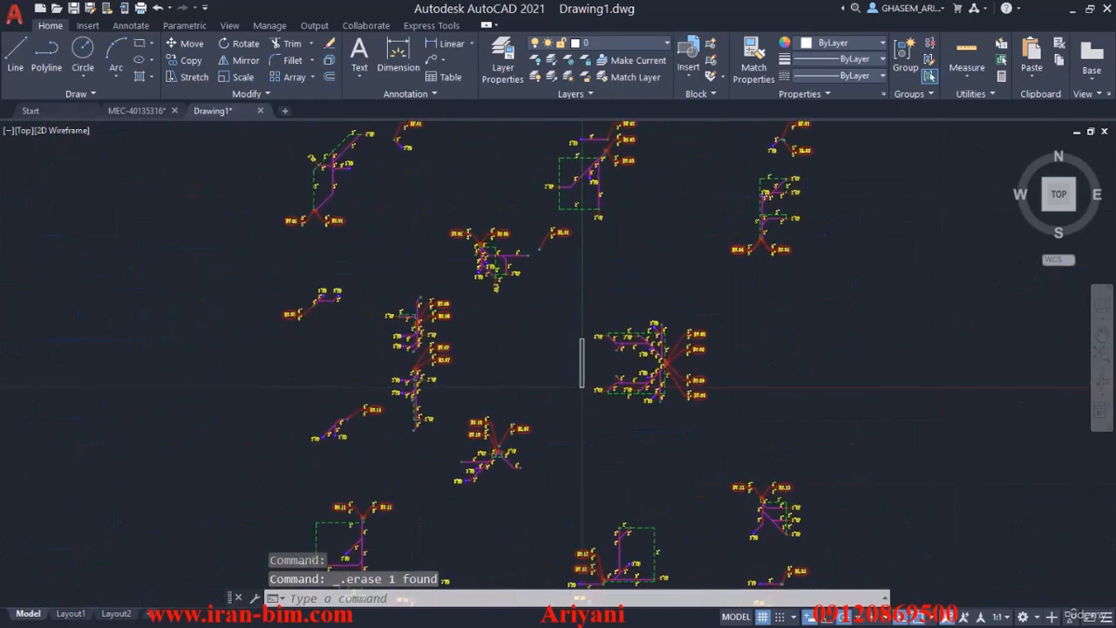
Run Purge on the drawing and purge all checked unused items
text(PU)
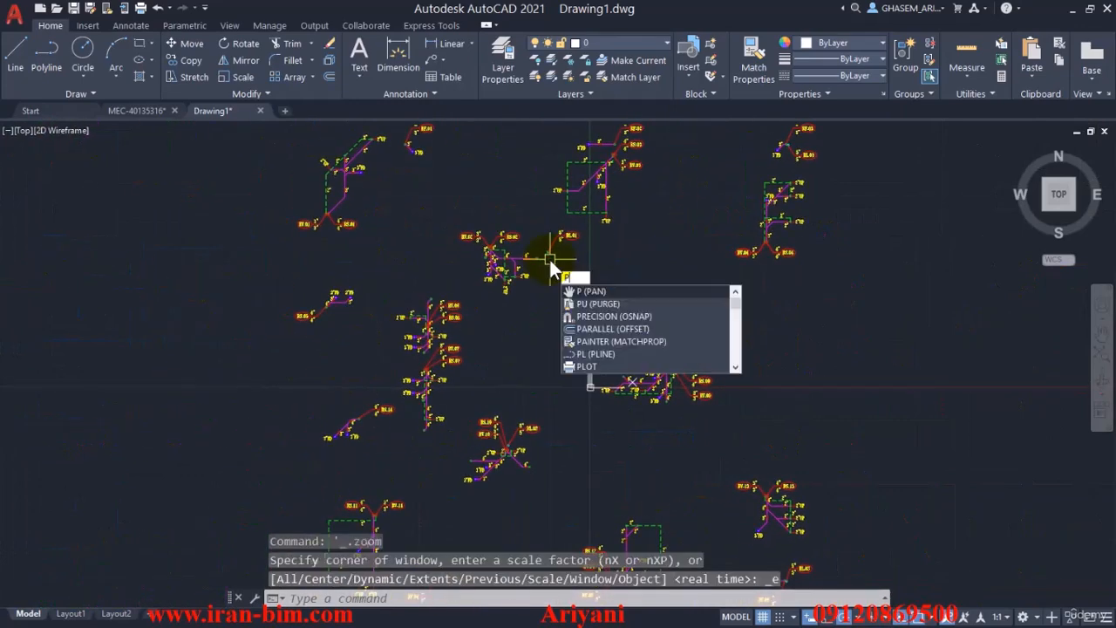
key(Return)
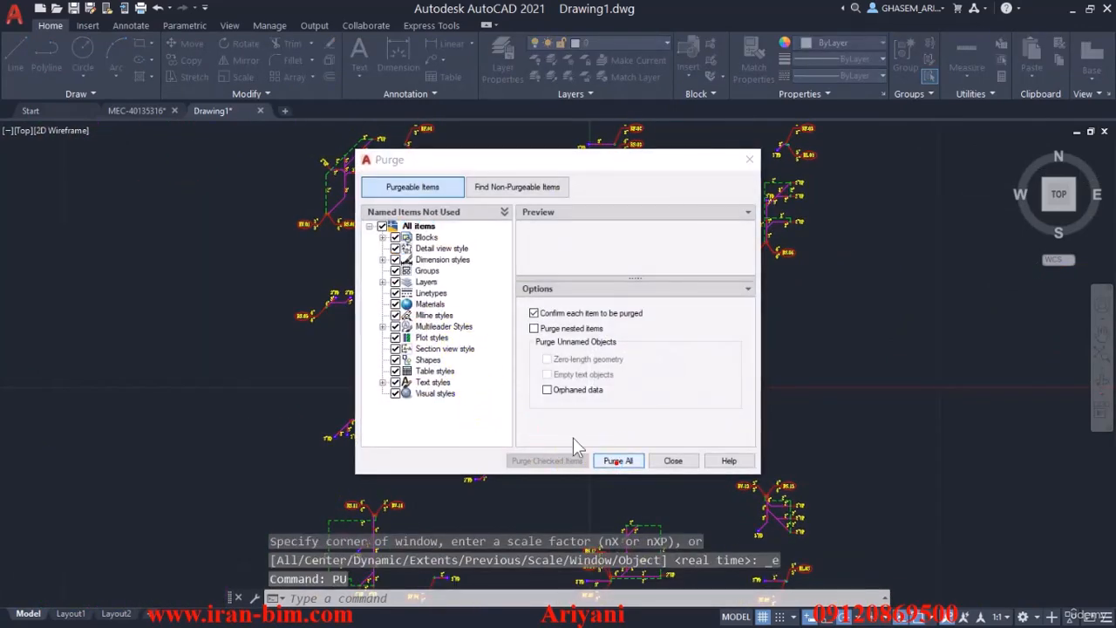
click(618, 460)
click(532, 303)
Repeat purging all unused items, including block 180, until nothing purgeable remains, and close the Purge dialog
click(618, 461)
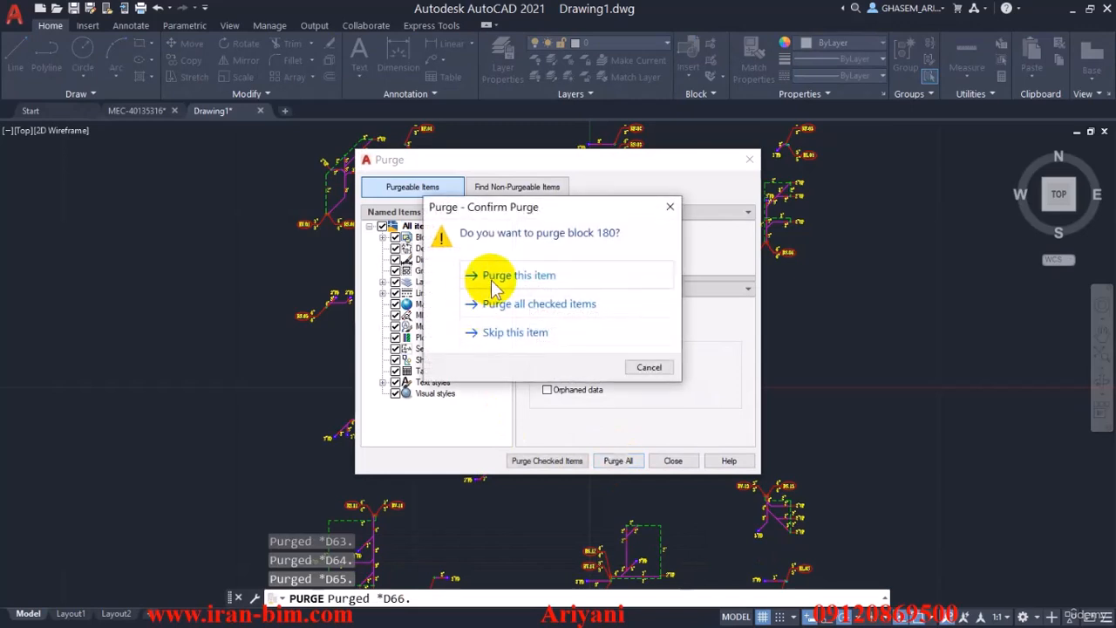
click(495, 278)
click(480, 275)
click(618, 460)
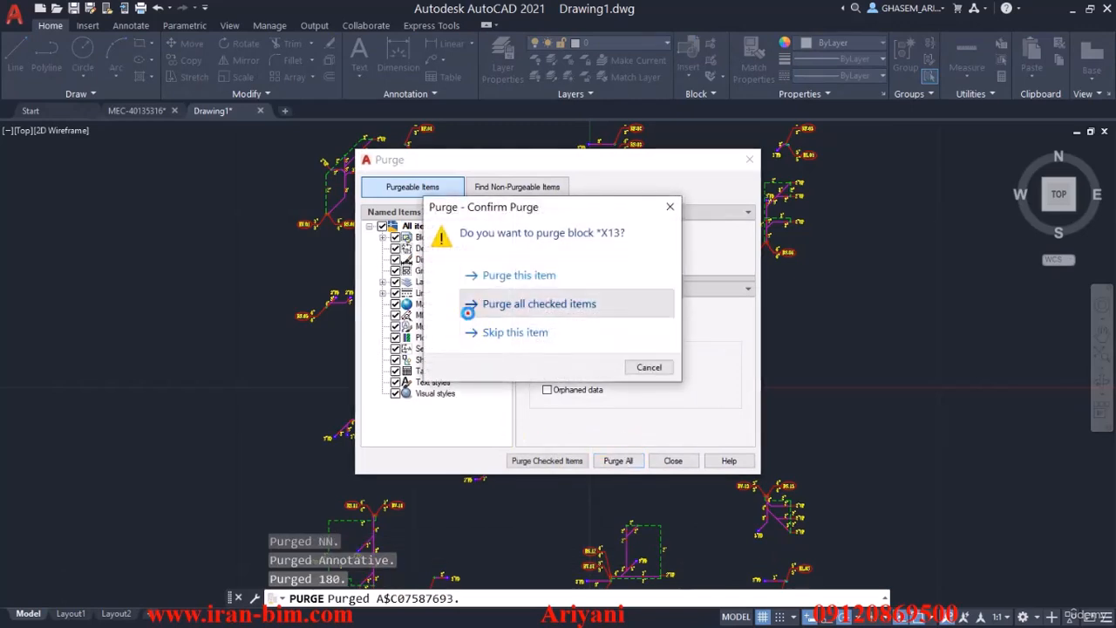
click(468, 307)
click(618, 461)
click(469, 307)
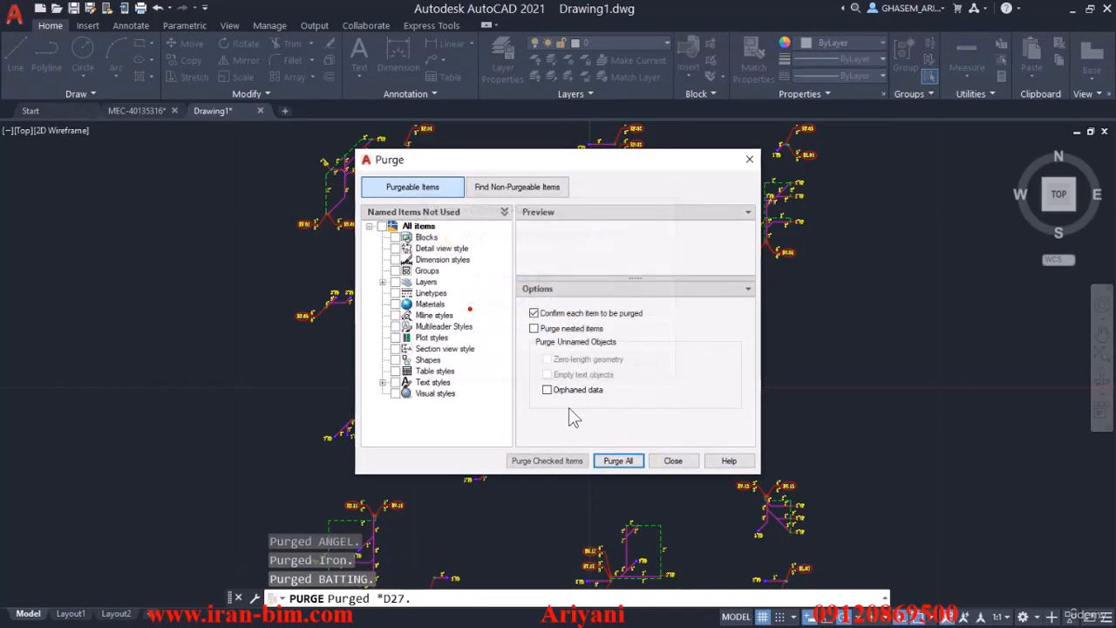
click(606, 444)
click(541, 302)
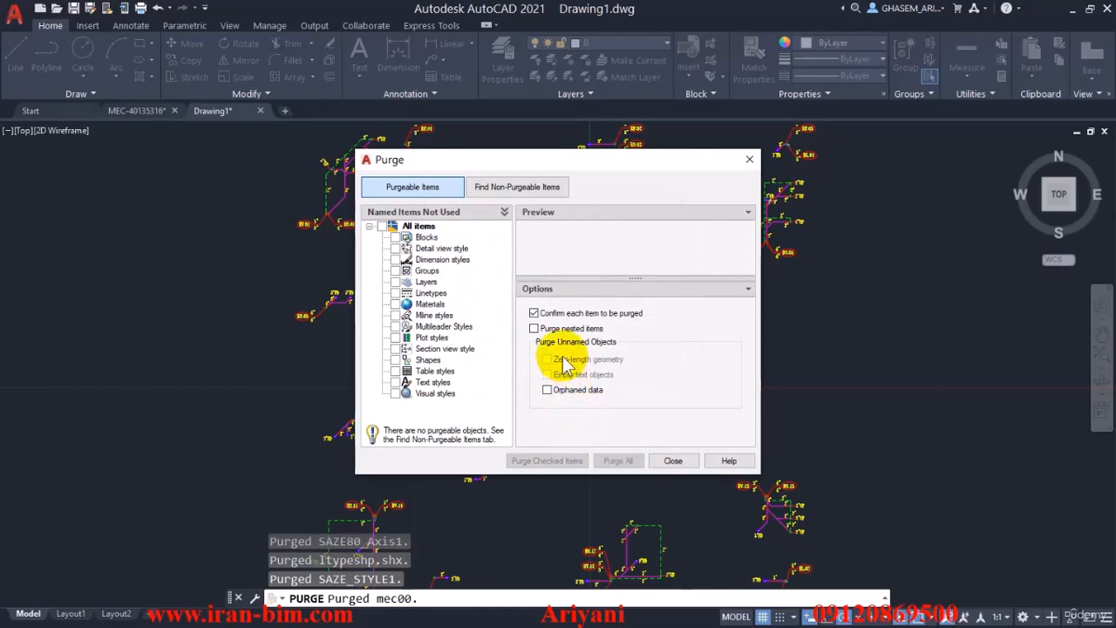
click(550, 329)
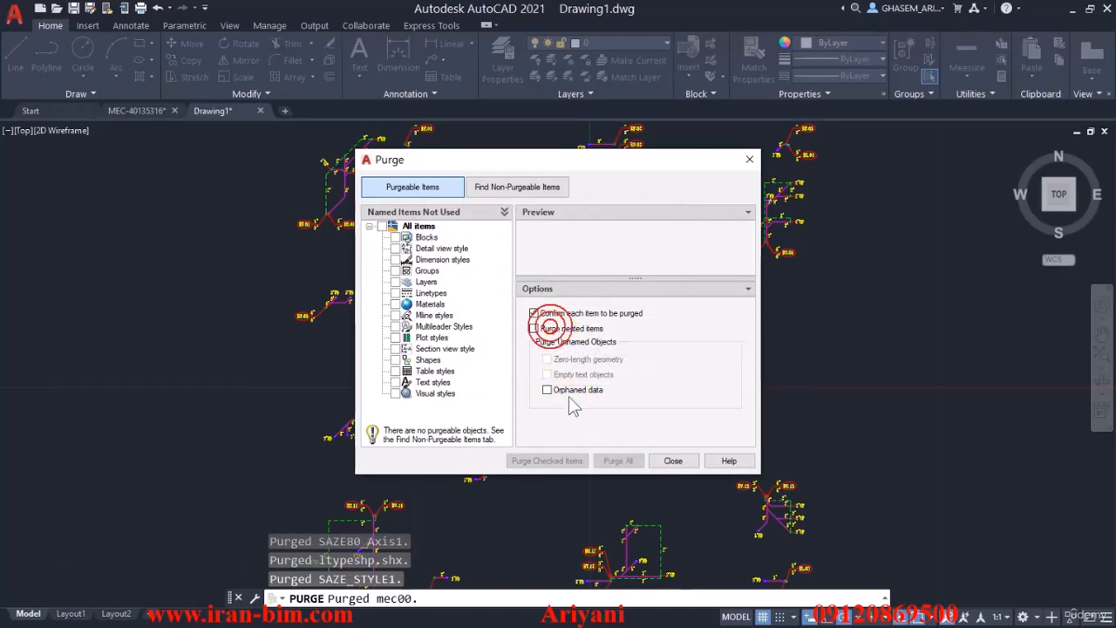
click(672, 461)
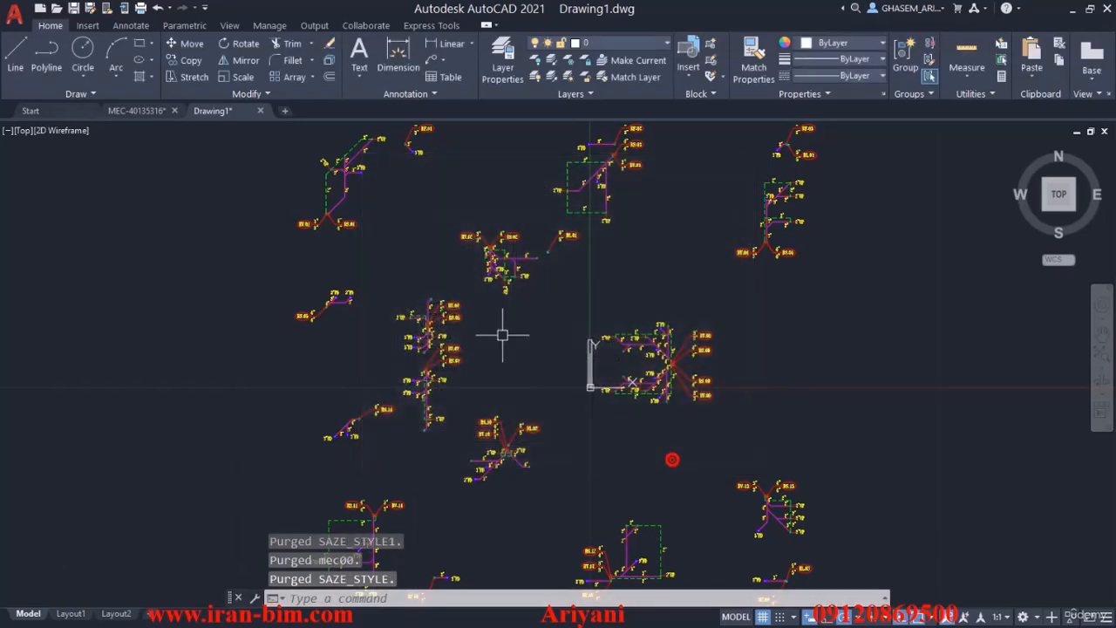
Open the drawing's unit settings and change the insertion scale units
mouse_move(446, 386)
middle_down()
mouse_move(350, 298)
mouse_move(296, 274)
middle_up()
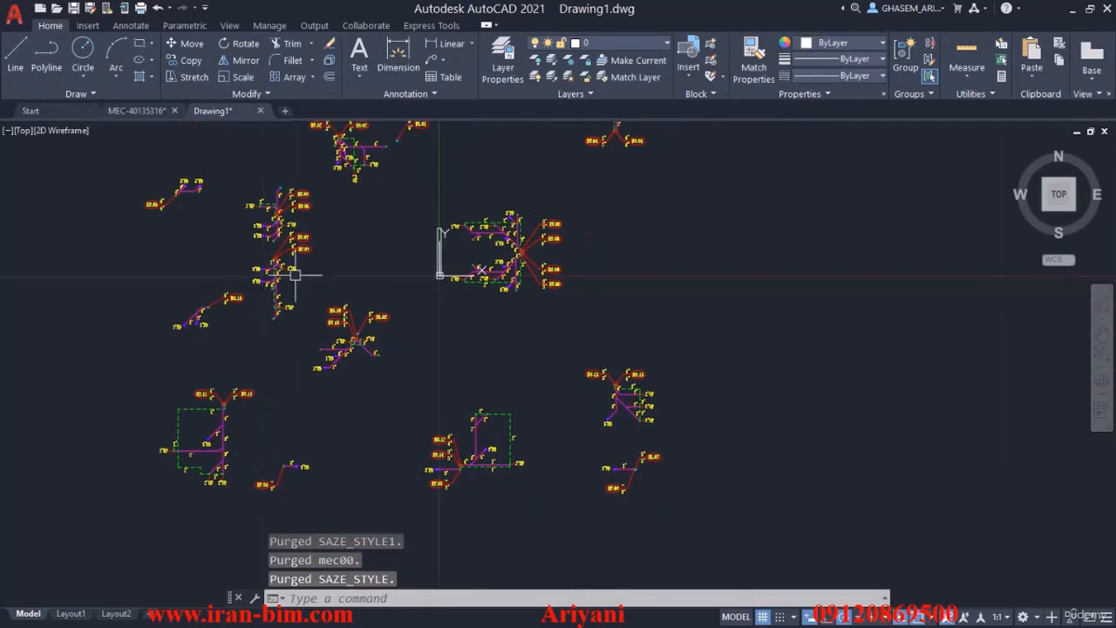
scroll(239, 444, up, 6)
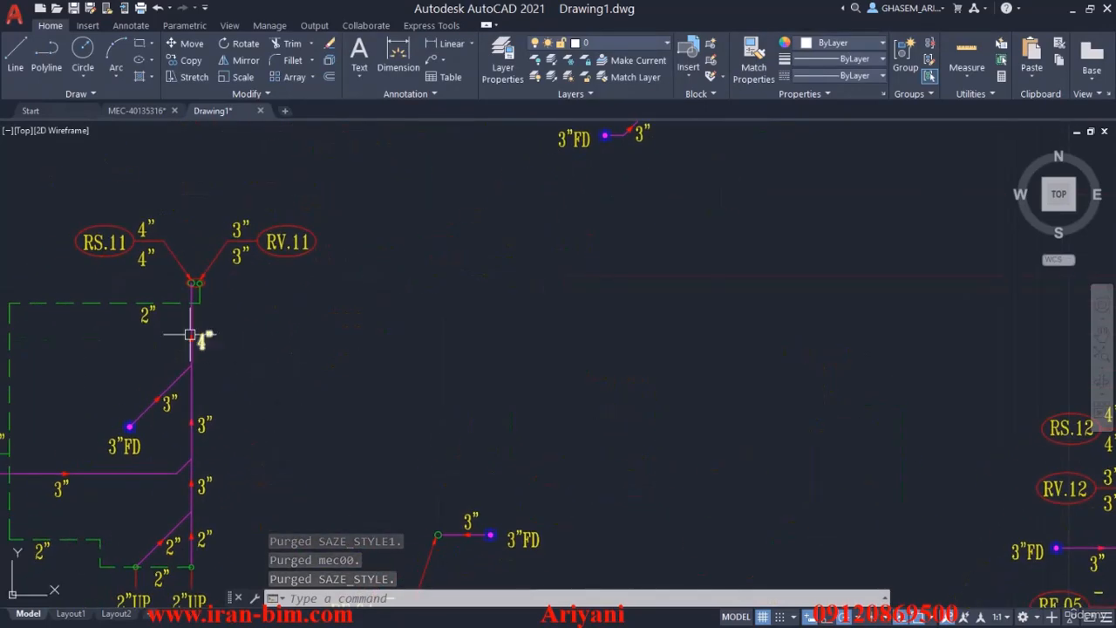
scroll(382, 305, down, 8)
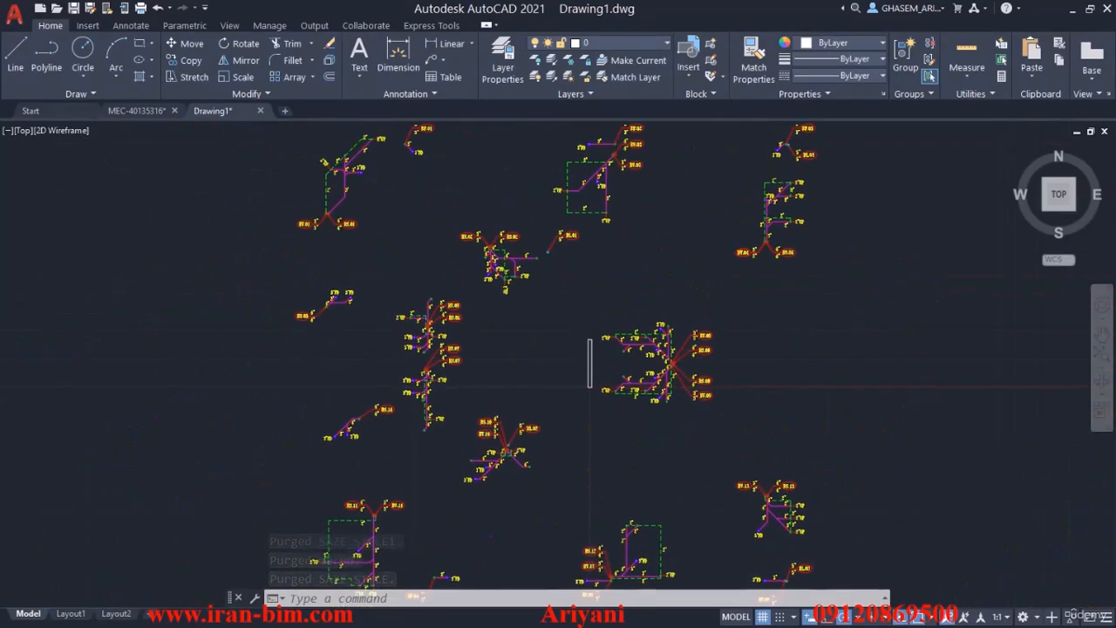
middle_click(381, 309)
middle_click(381, 310)
text(UN)
key(Return)
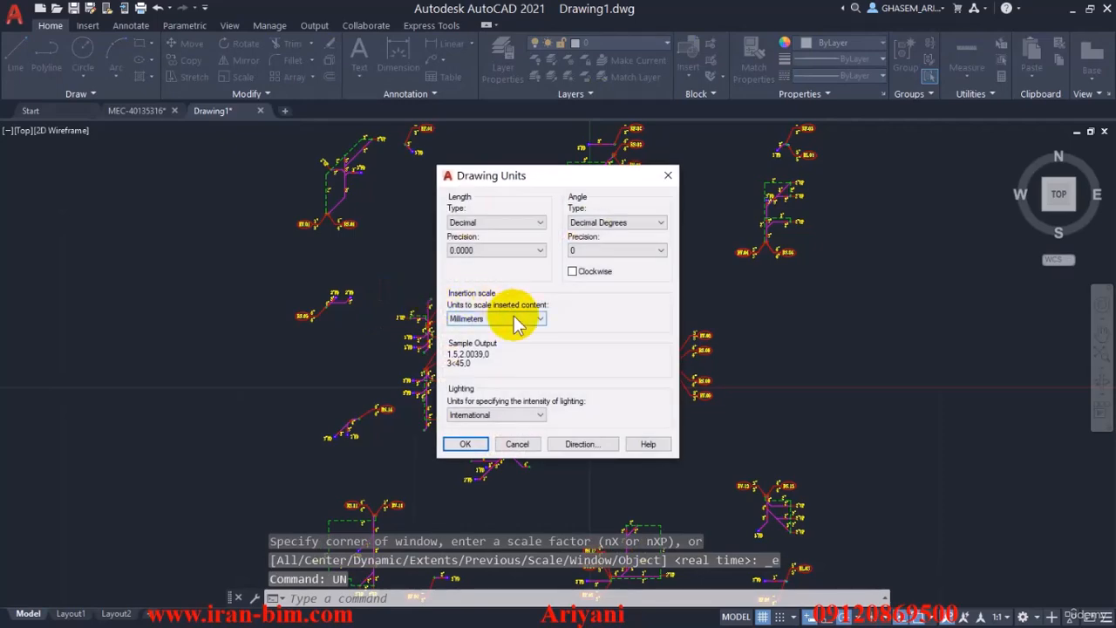
click(511, 318)
click(469, 395)
click(461, 443)
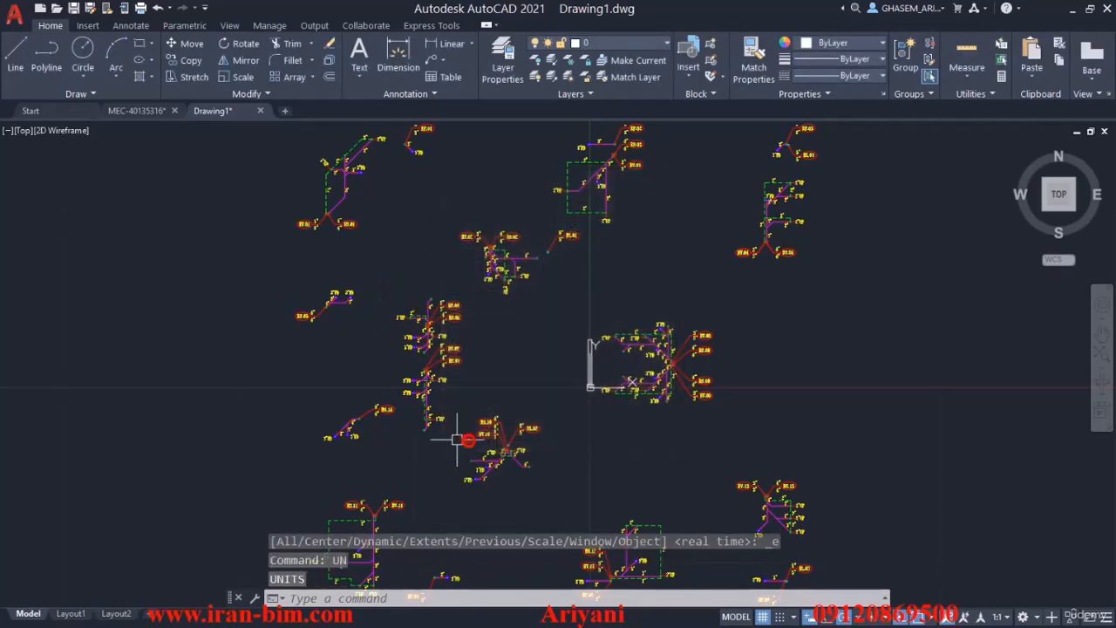
Save the drawing as "02-SA - RV - Level 6" in the CAD folder and copy its full file path
key(ctrl+s)
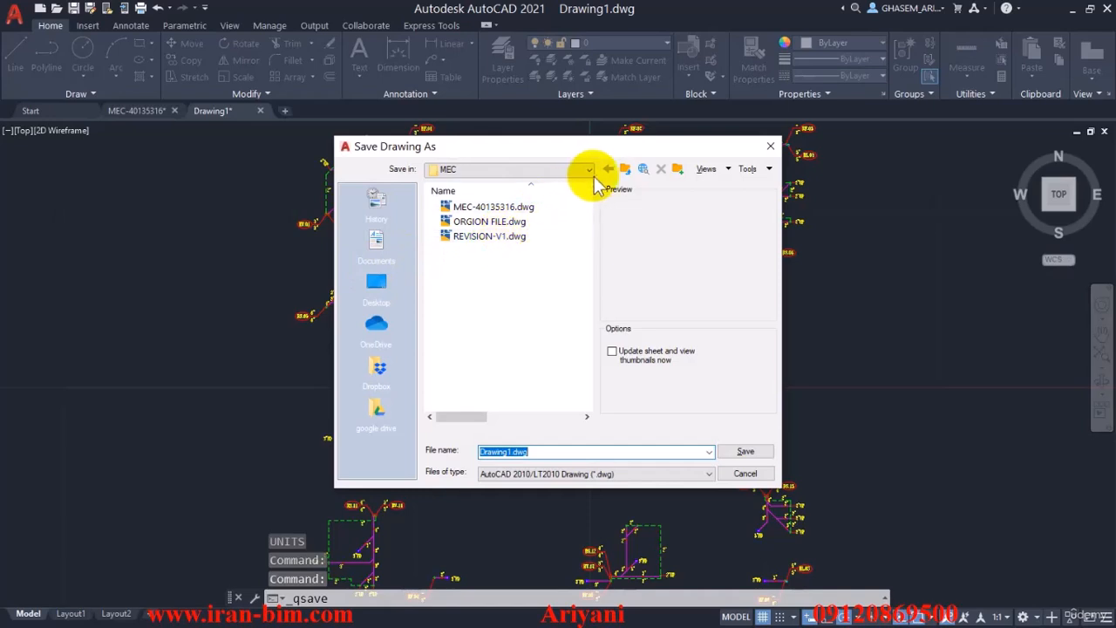
click(627, 168)
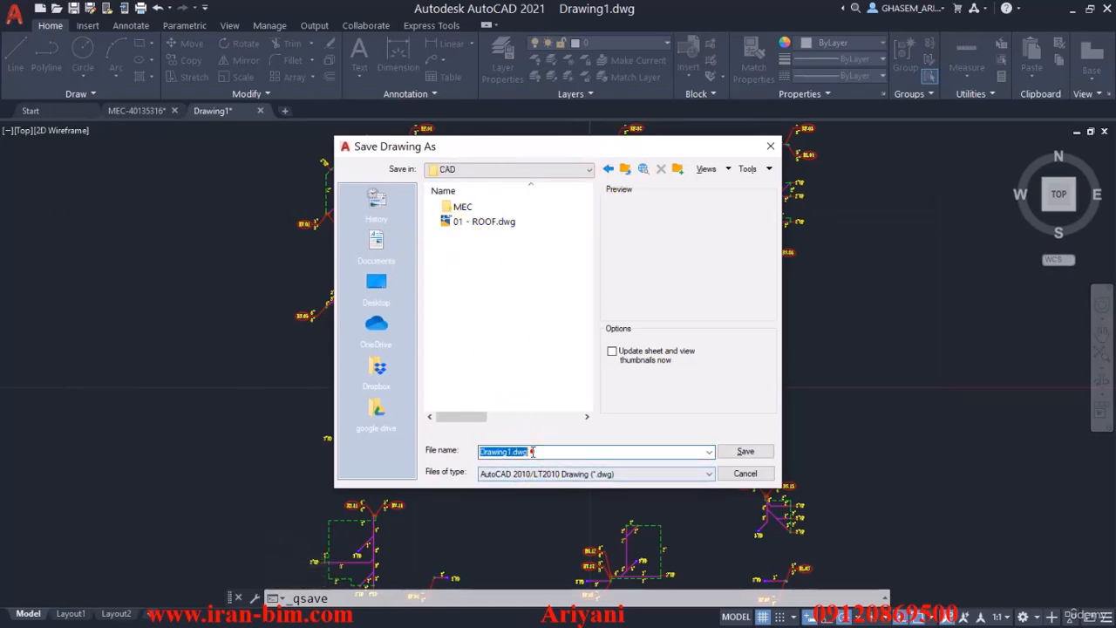
text(02-SA)
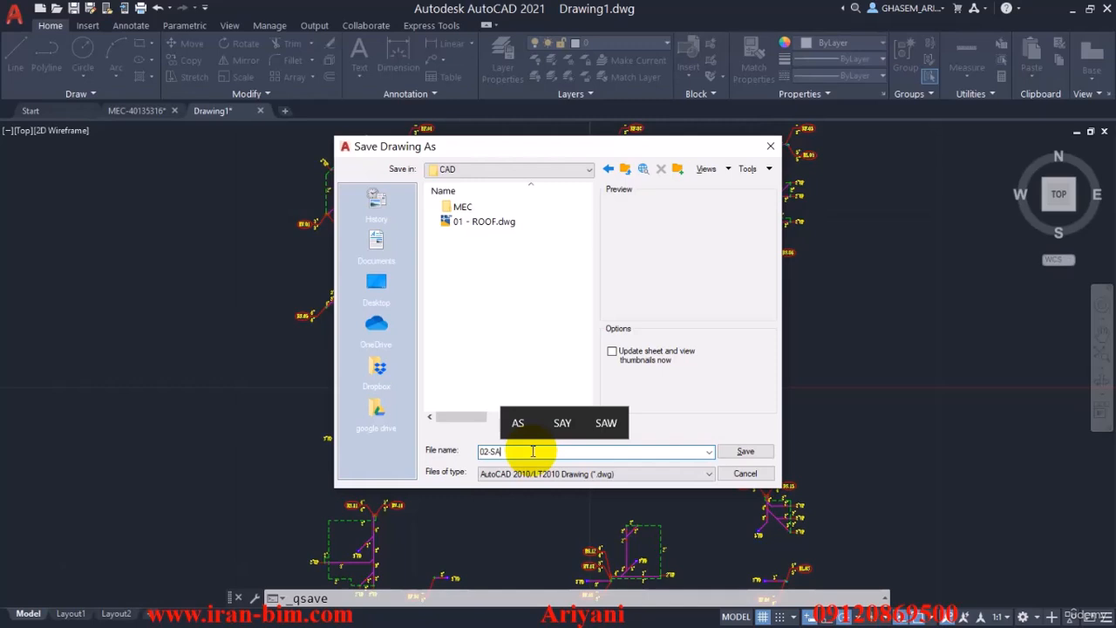
text(_)
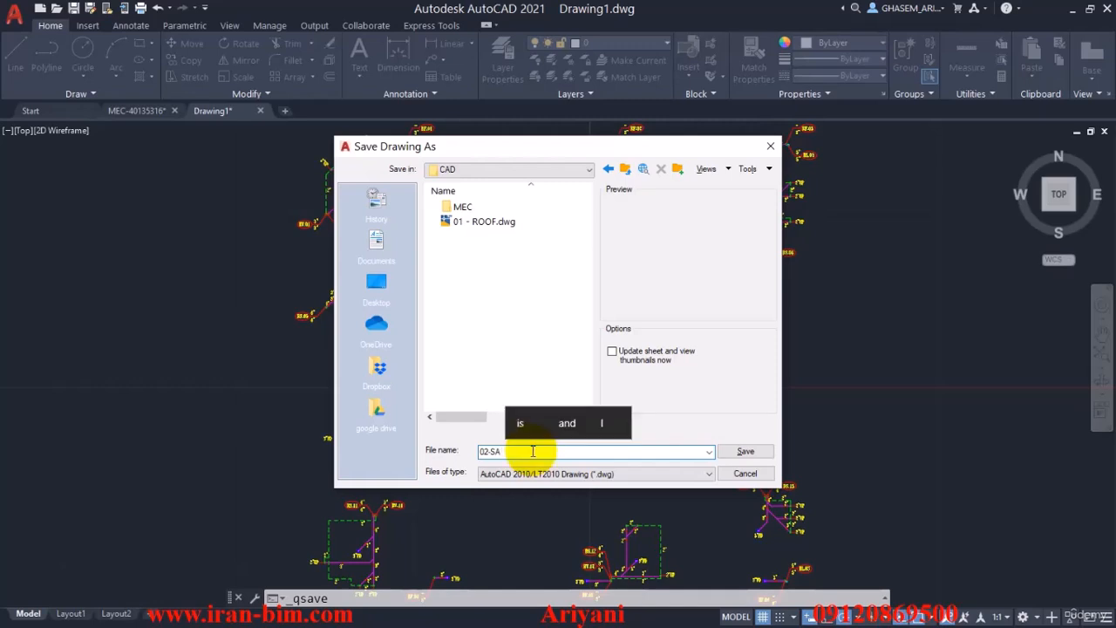
text(- RV - Le)
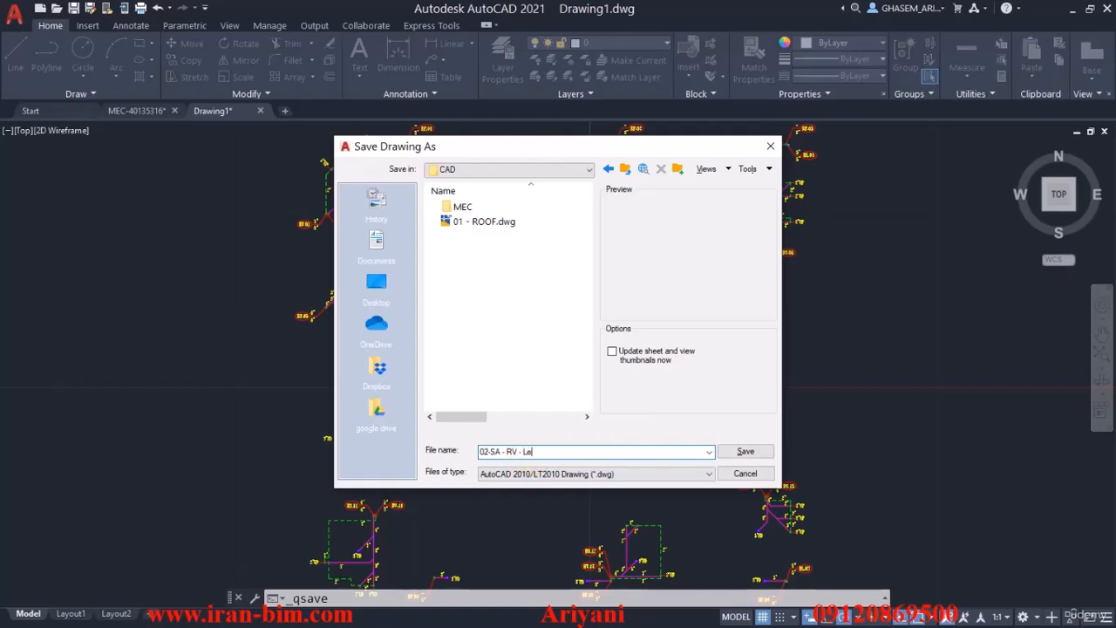
text(6)
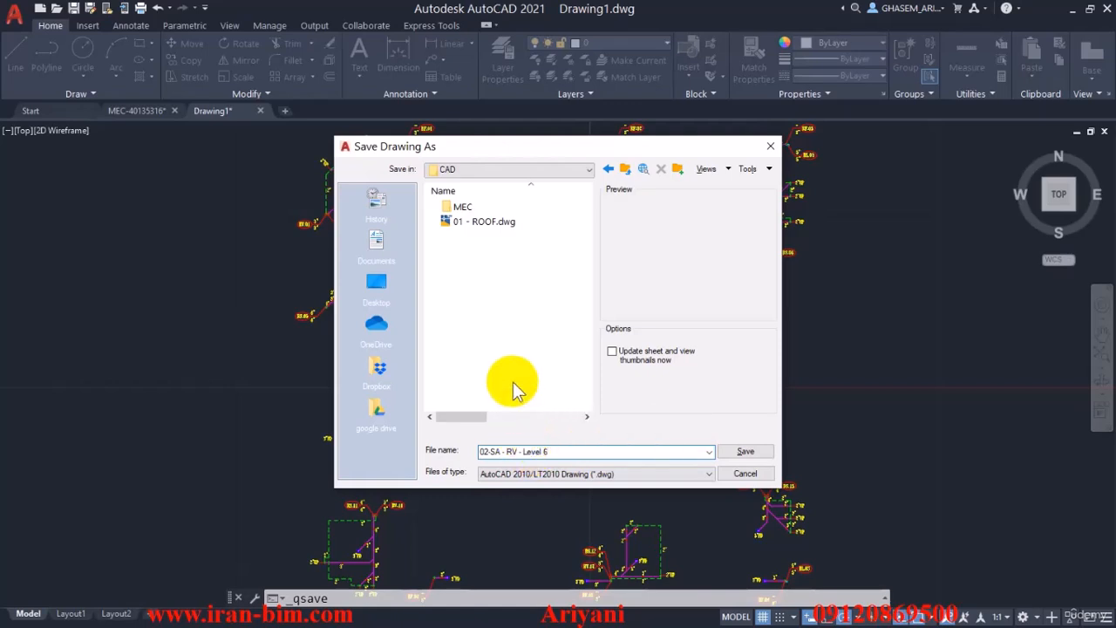
click(728, 451)
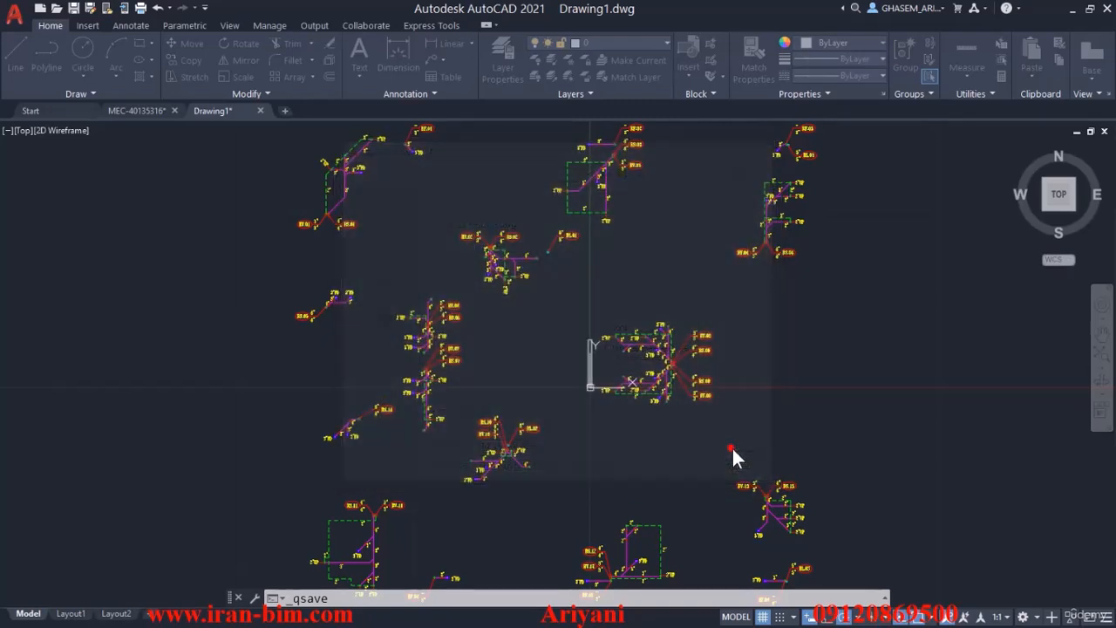
right_click(234, 122)
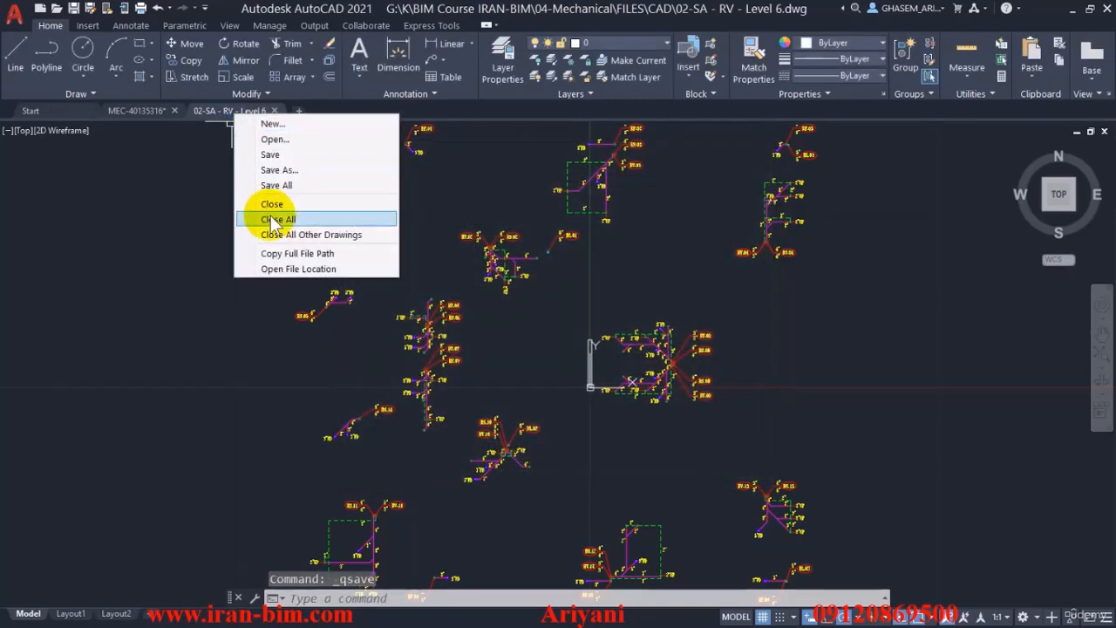
click(284, 251)
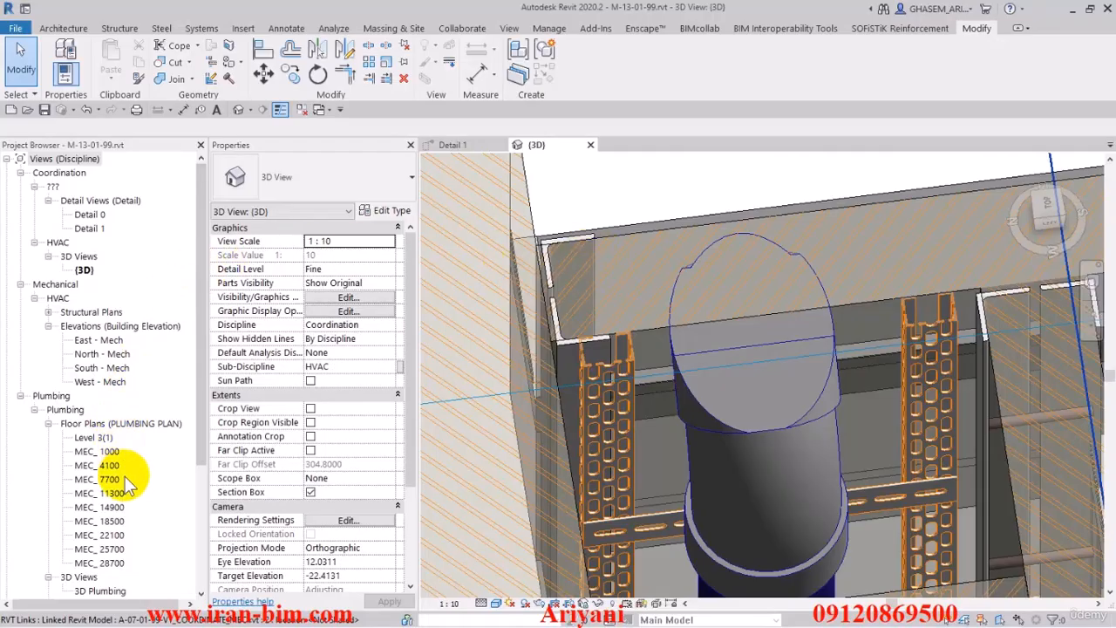
Switch to Revit and open the North - Plumbing building elevation
scroll(125, 471, down, 2)
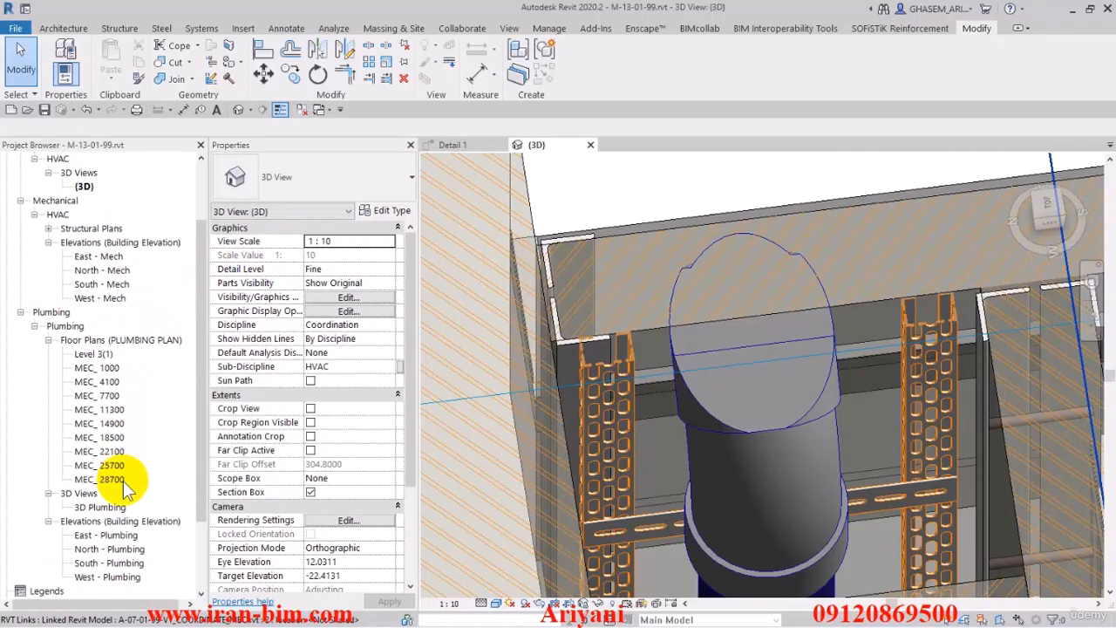
click(108, 553)
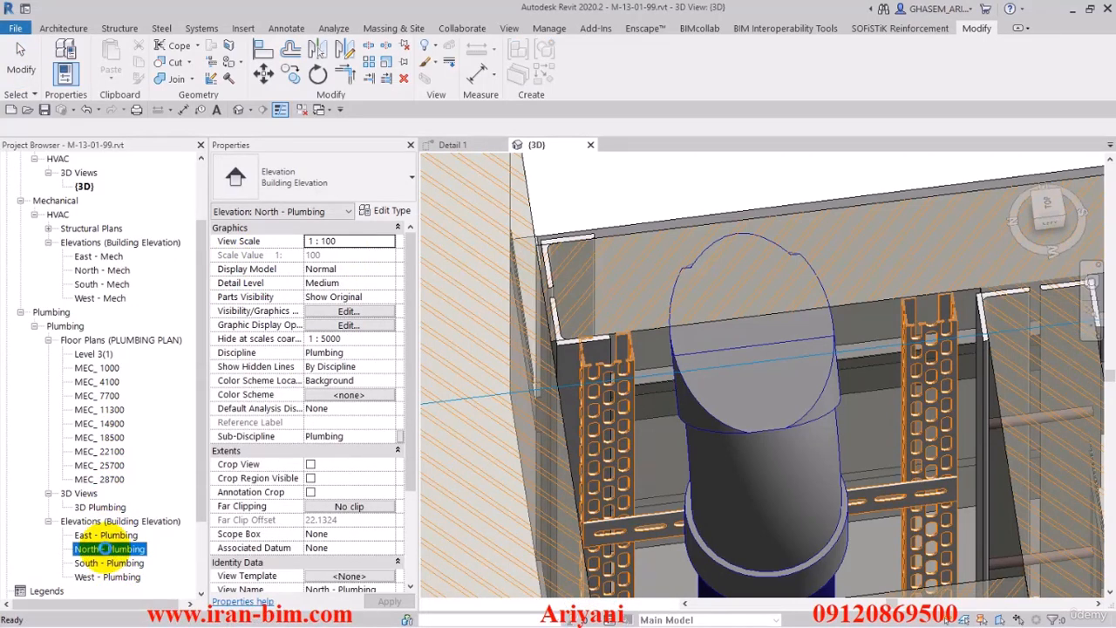
double_click(105, 549)
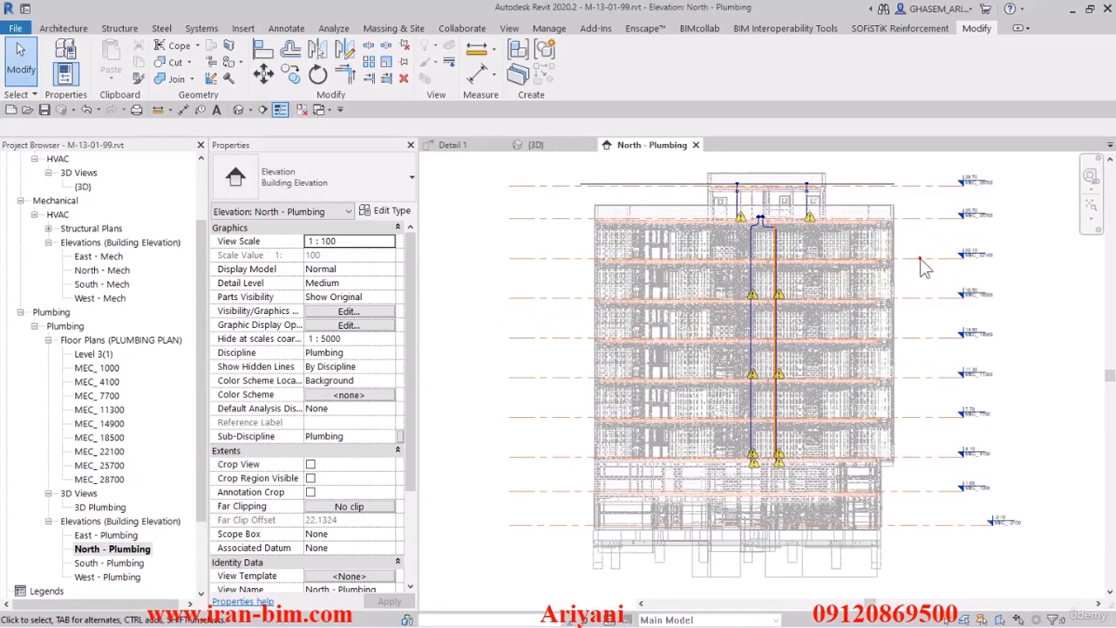
Go to the floor plan of level MEC_ 22100 from its level line in the elevation
click(920, 259)
right_click(937, 262)
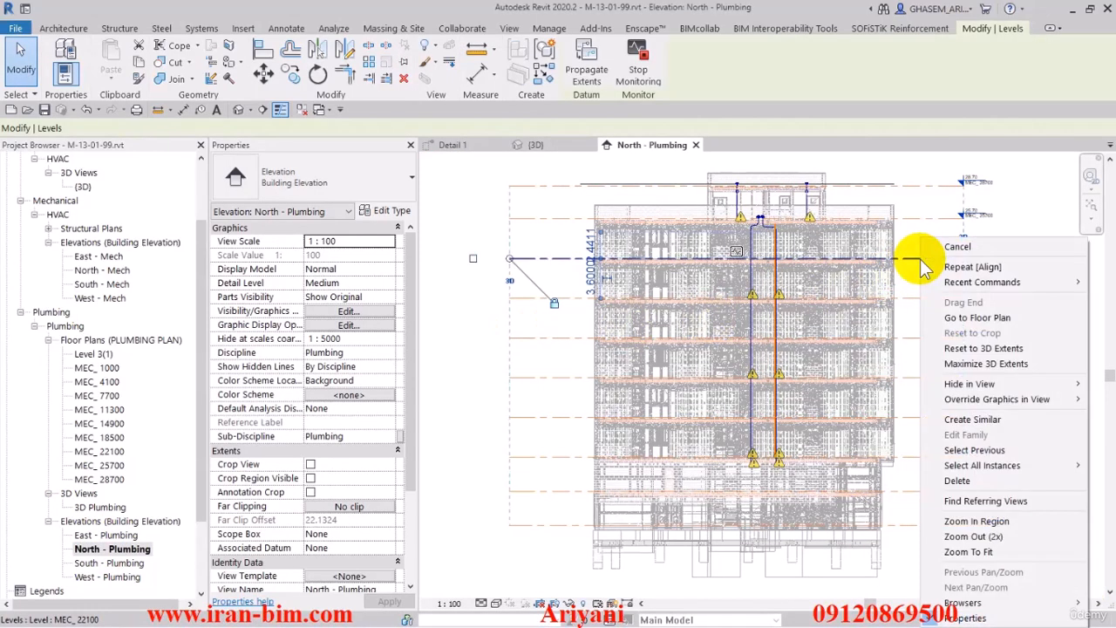
click(977, 318)
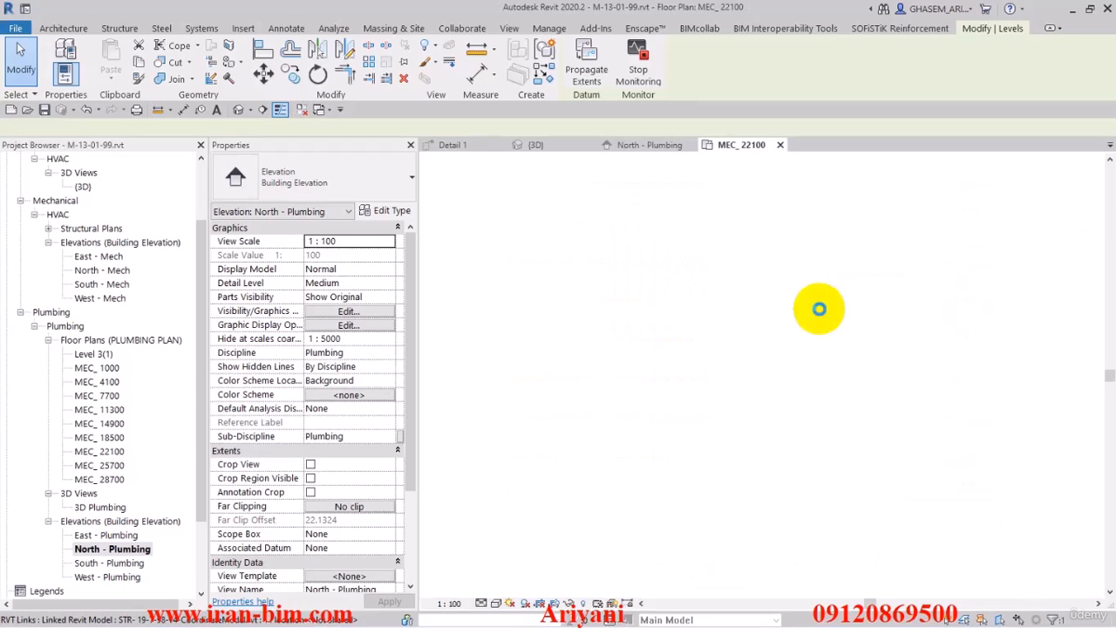
click(536, 294)
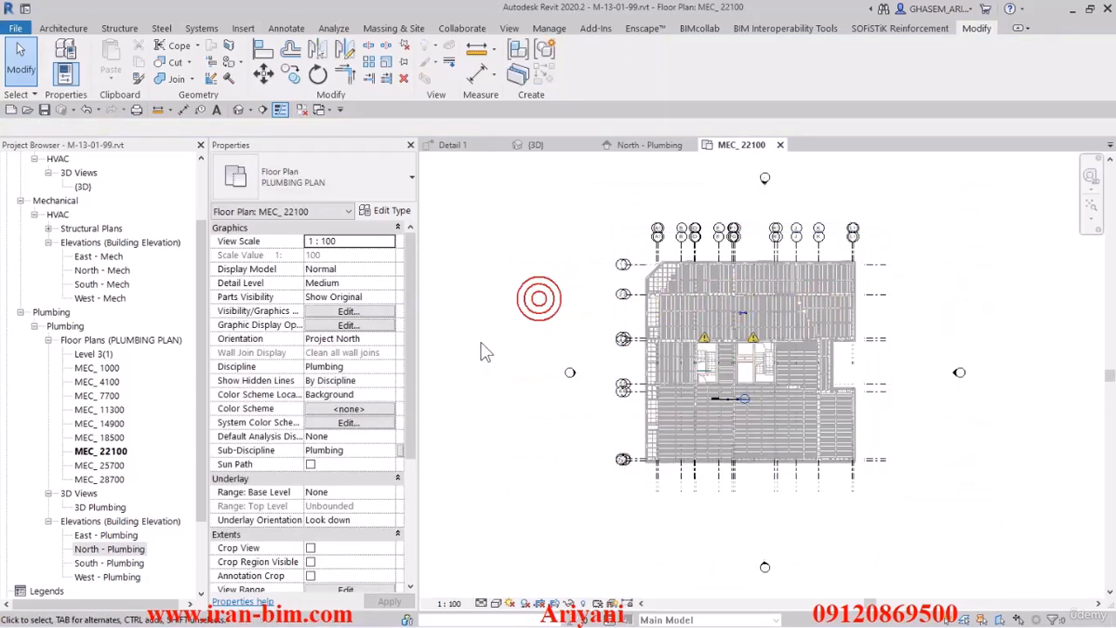
Set the plan's view range offsets to 3.2 for Top, -0.7 for Bottom and -0.7 for View Depth, and apply them
scroll(415, 306, down, 5)
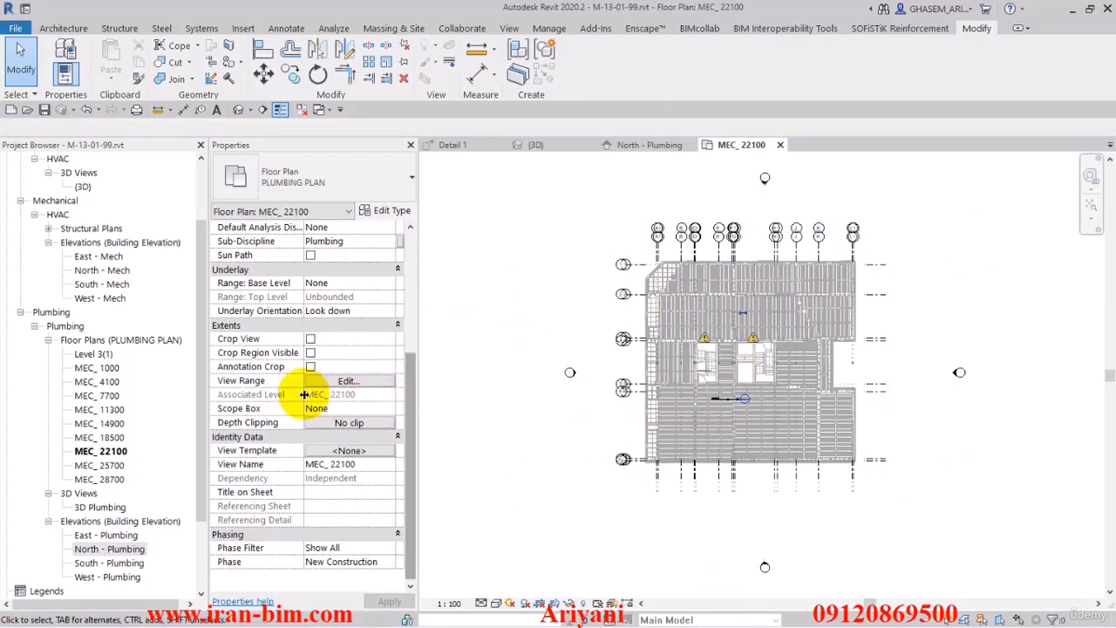
click(349, 381)
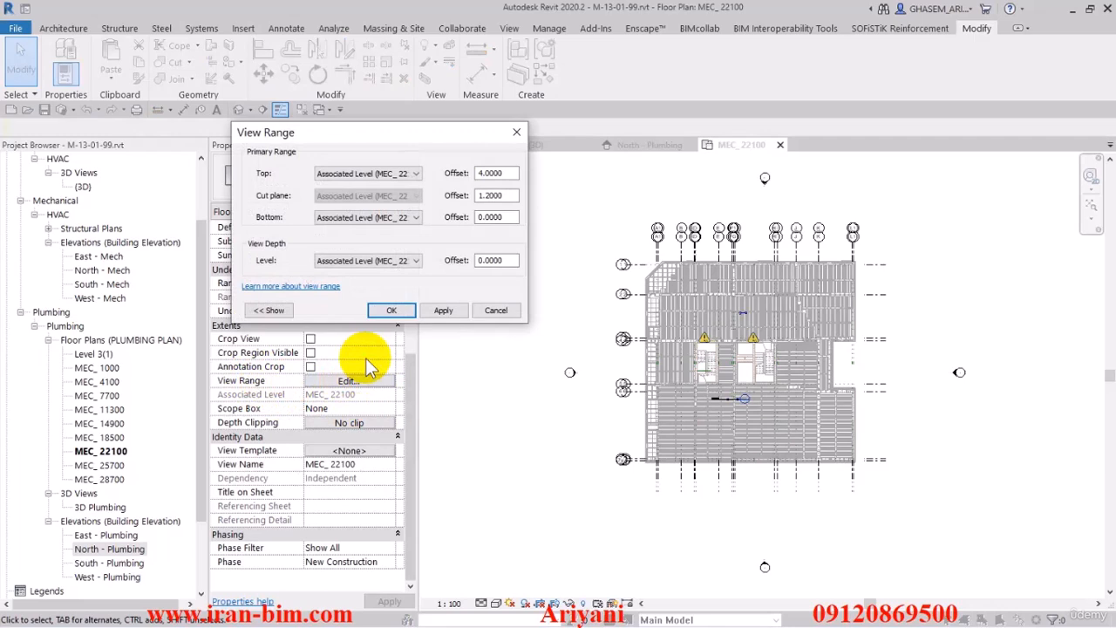
click(512, 171)
drag(511, 172, 448, 174)
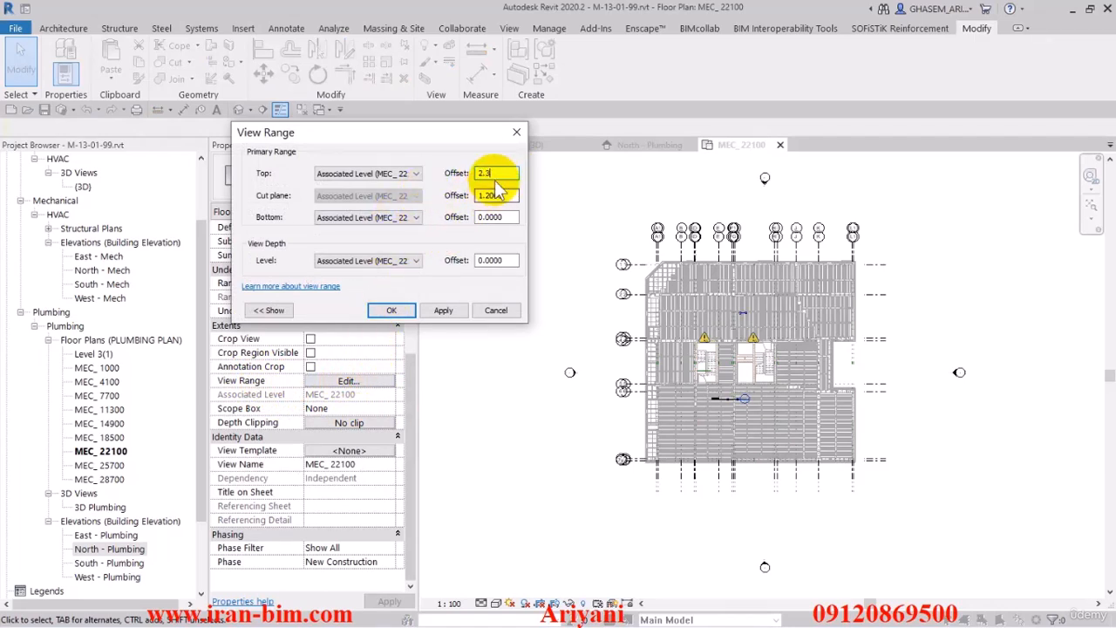
text(3.2)
key(Tab)
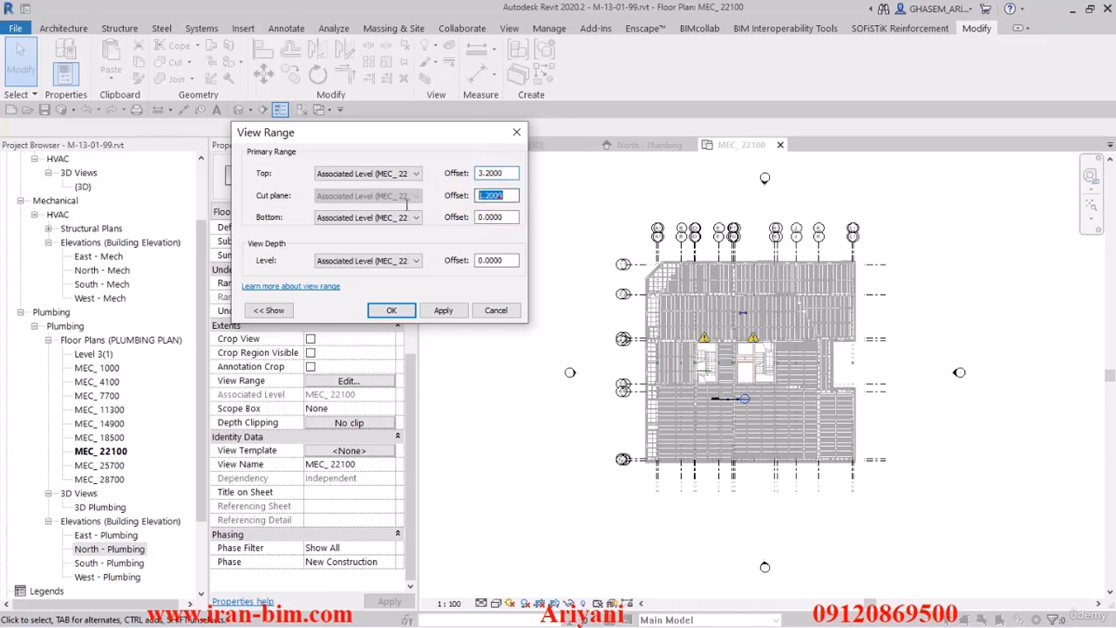
drag(497, 234, 438, 242)
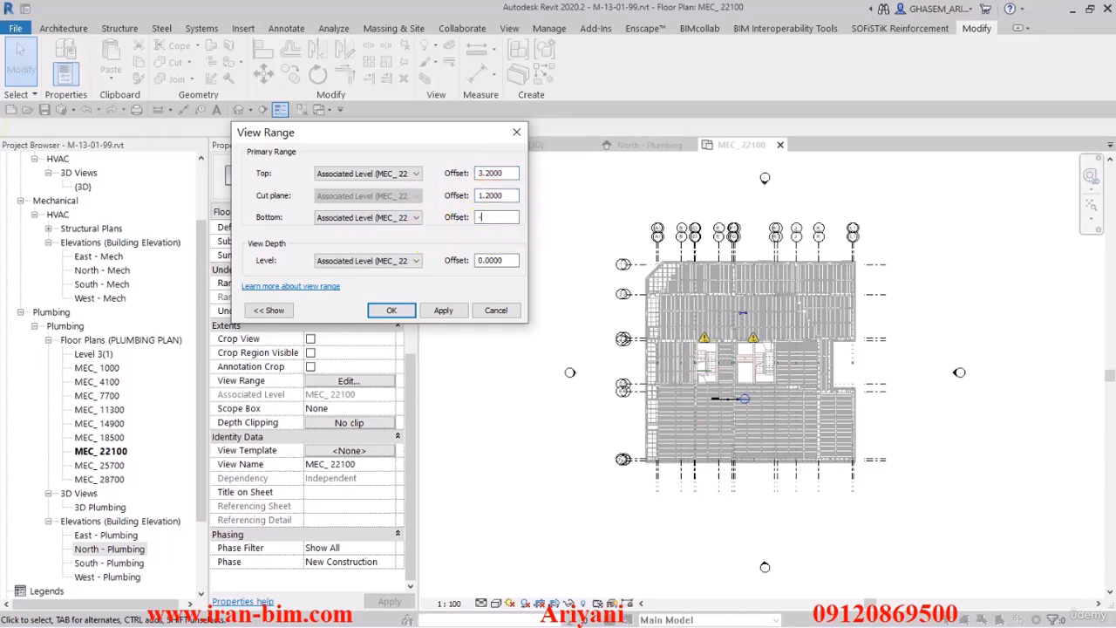
text(-0.)
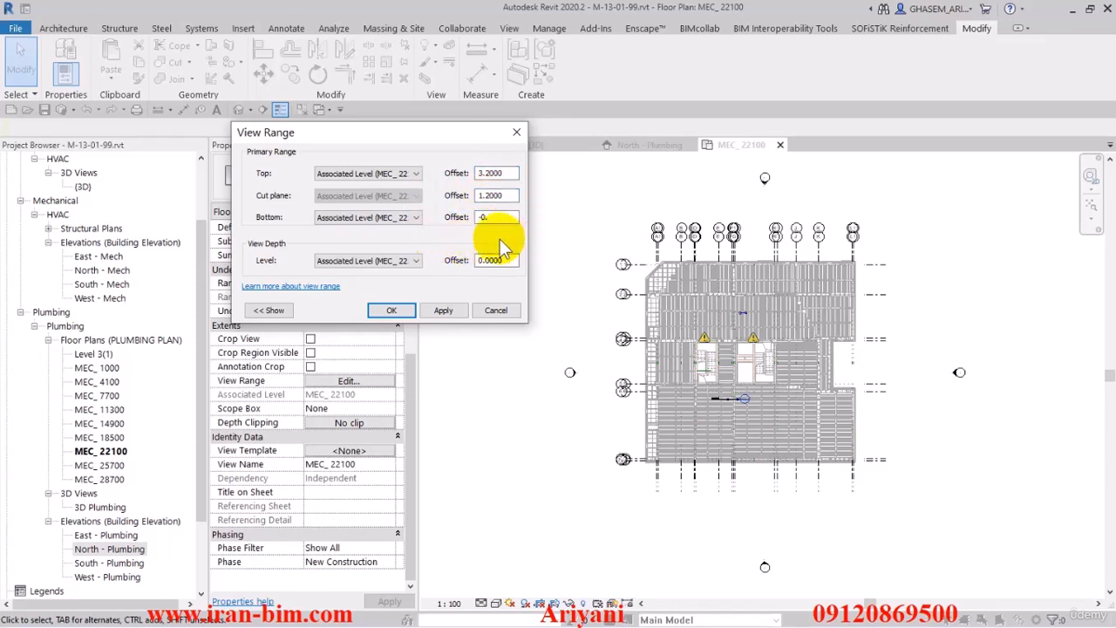
text(67)
drag(511, 260, 434, 273)
text(-0.7)
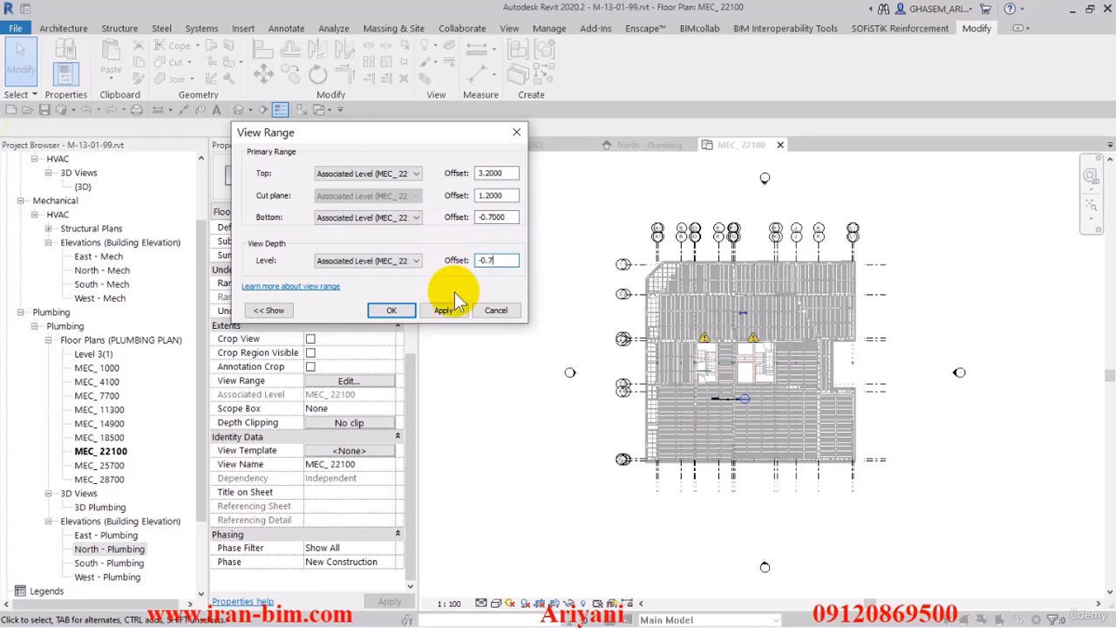
click(466, 317)
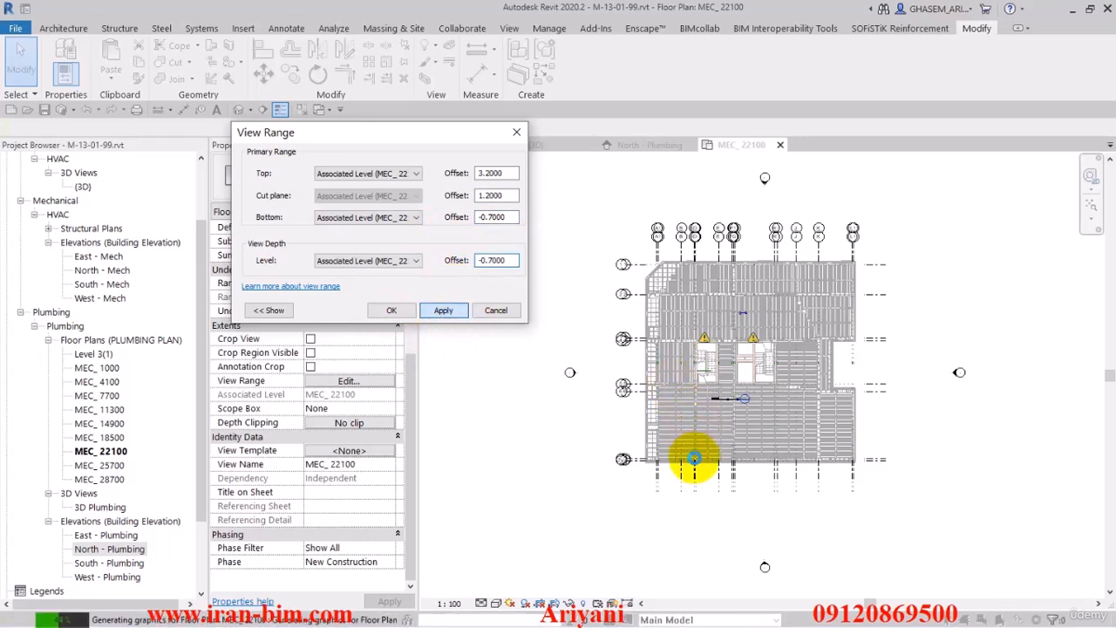
key(Escape)
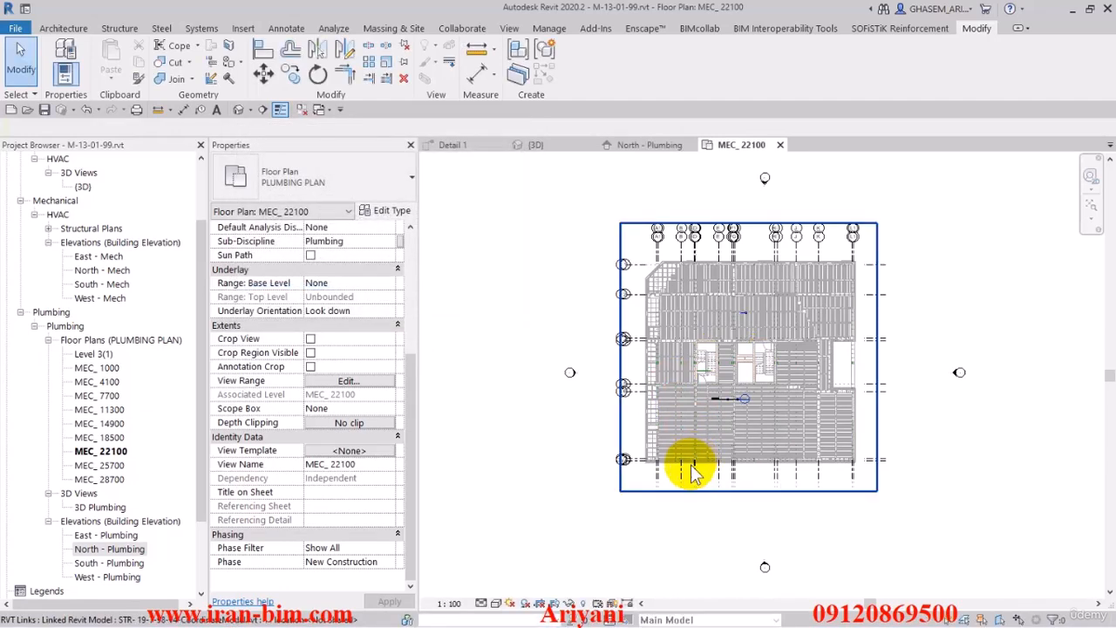
Try a Top offset of 2.2 in the plan's view range and apply it
scroll(692, 460, up, 2)
scroll(677, 464, up, 2)
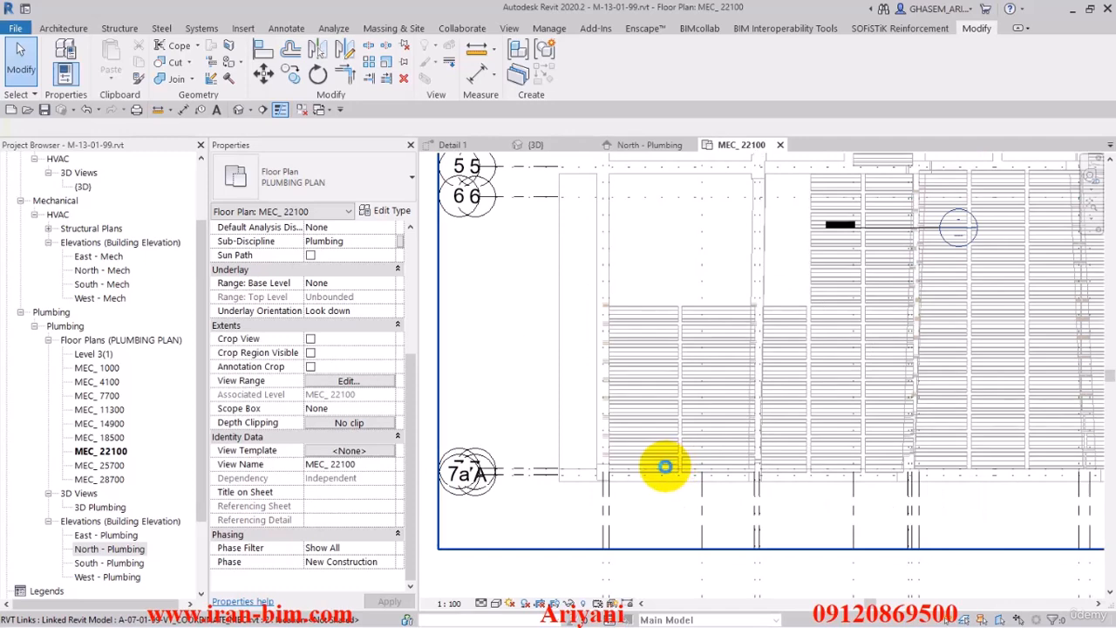
scroll(665, 467, up, 2)
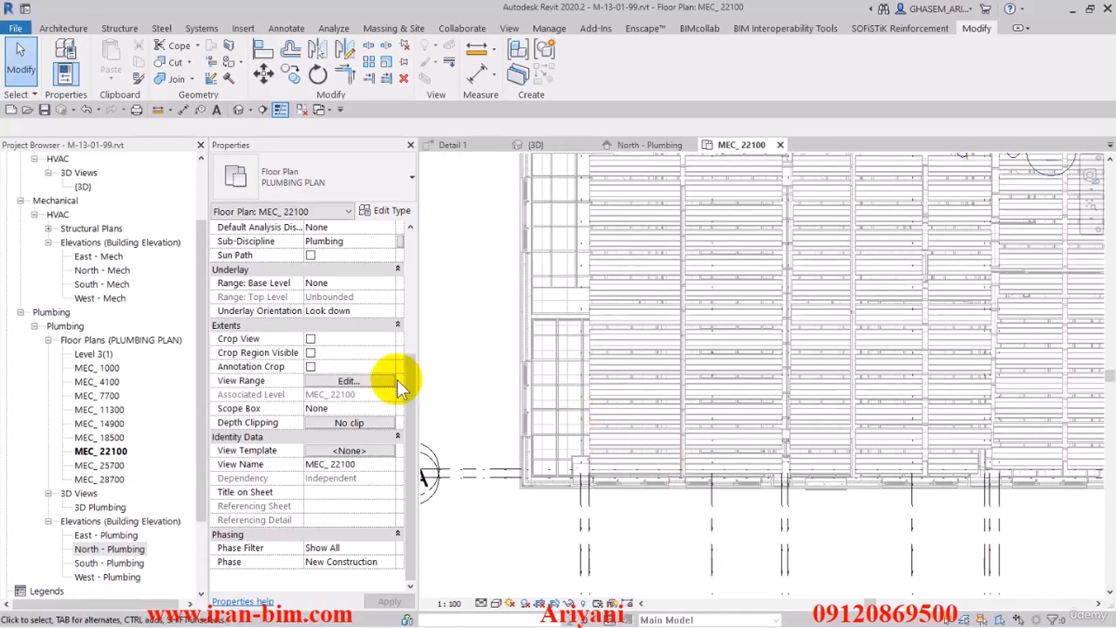
click(348, 382)
drag(511, 173, 460, 178)
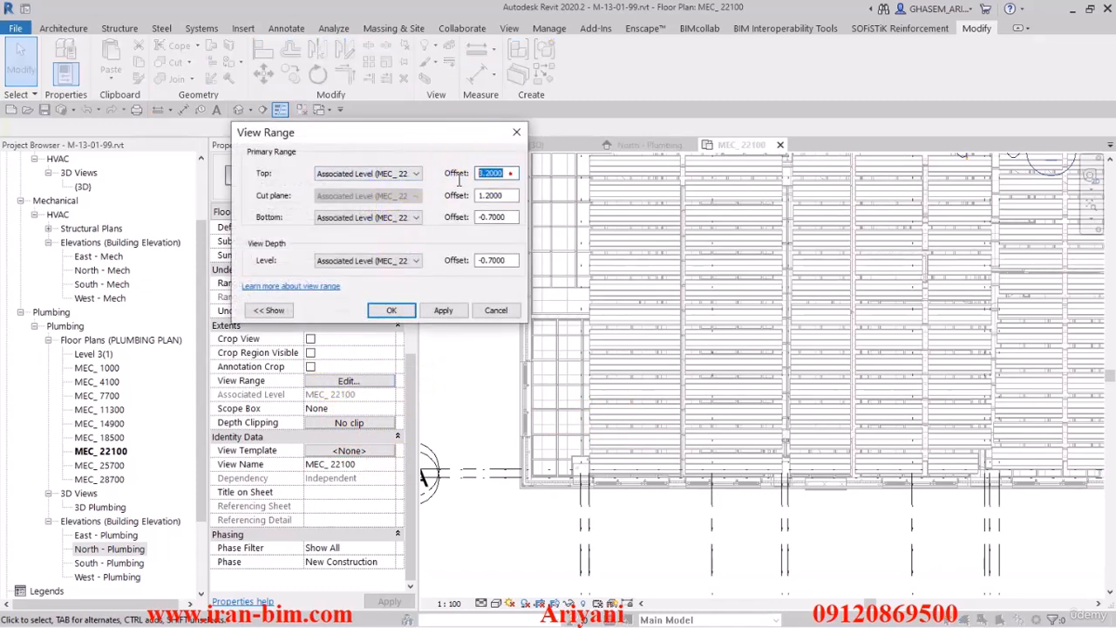
text(2.2)
click(444, 310)
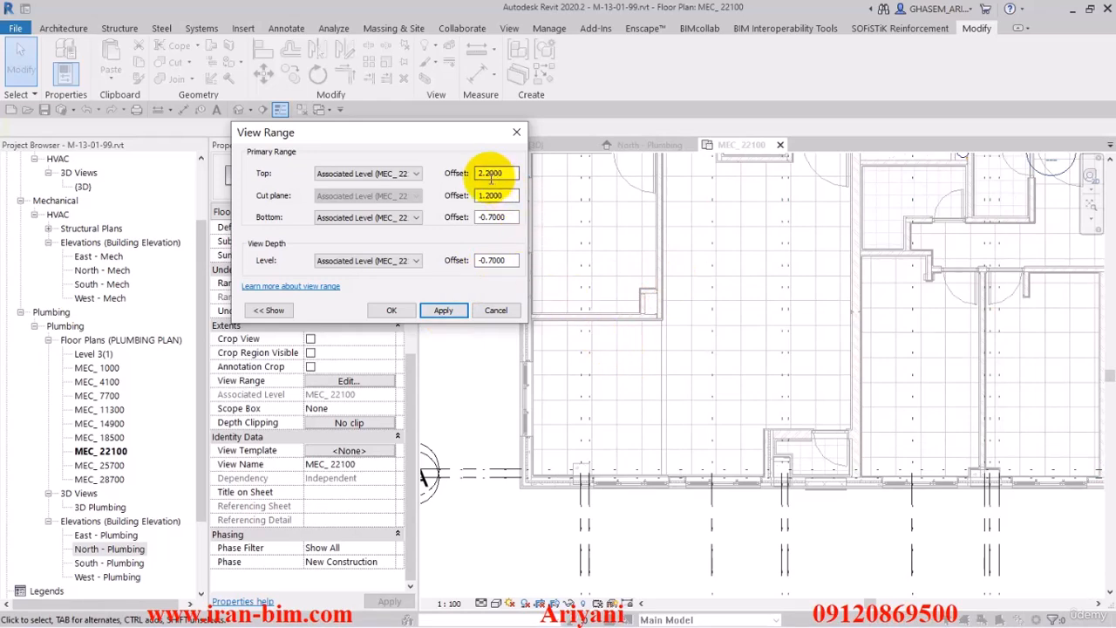
Set the Top offset in the MEC_ 22100 view range to 3 and apply it
double_click(488, 172)
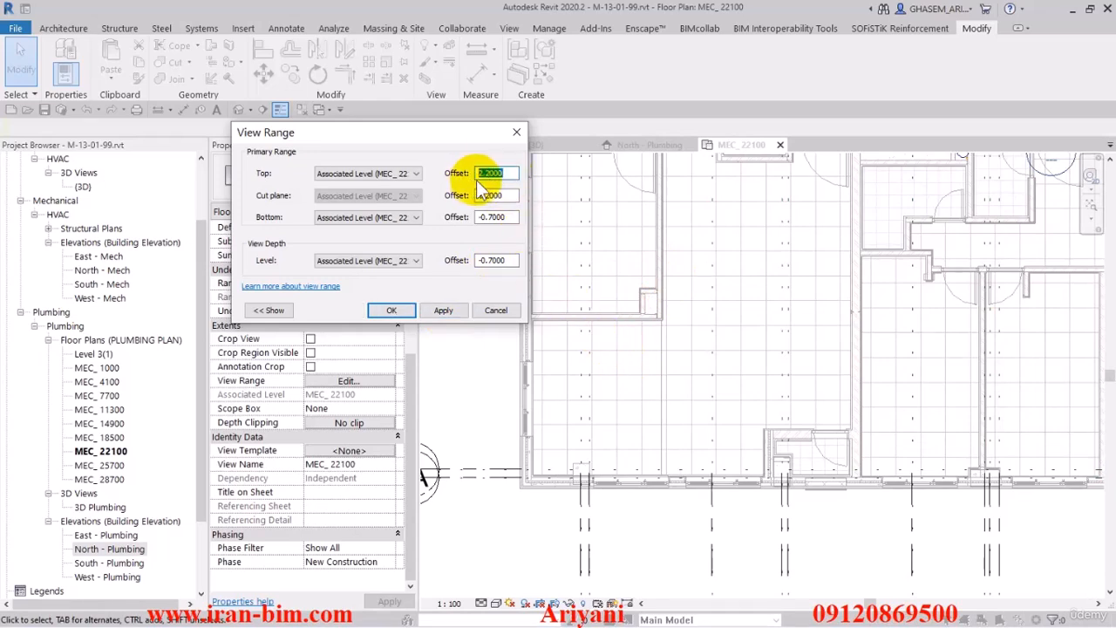
text(3)
click(446, 315)
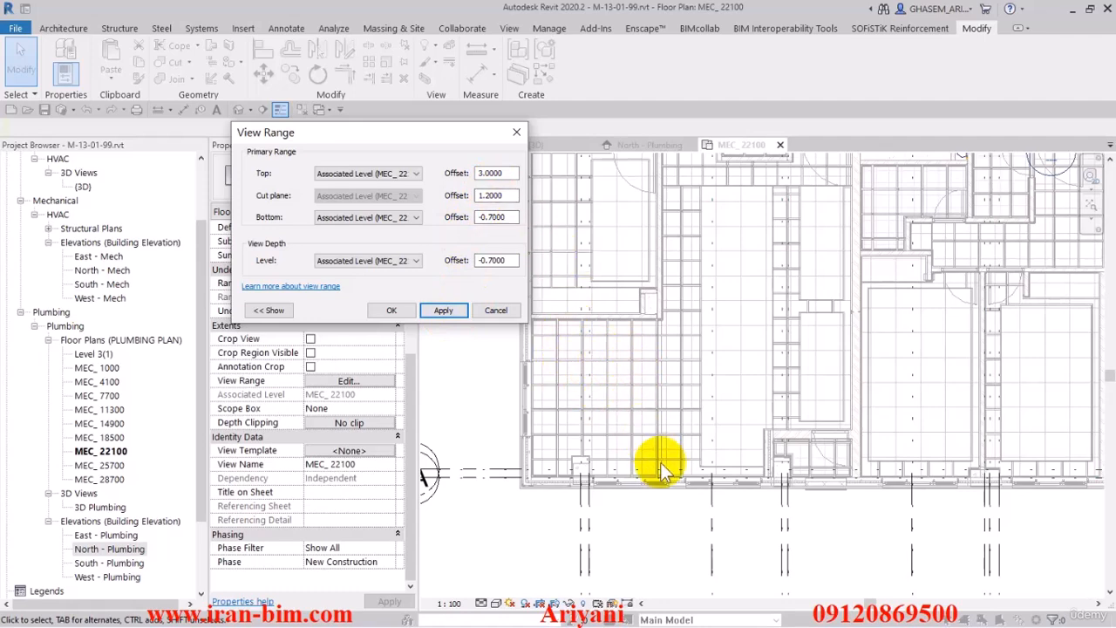
Set the Top offset in the MEC_ 22100 view range to 2.2 and accept the view range settings
double_click(510, 173)
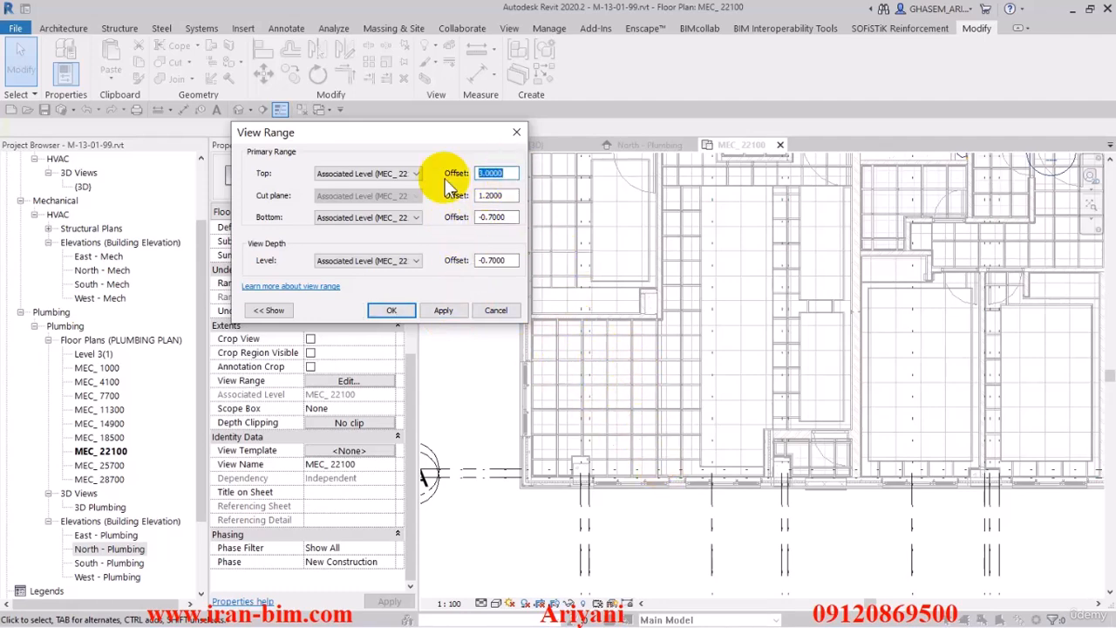
text(2.2)
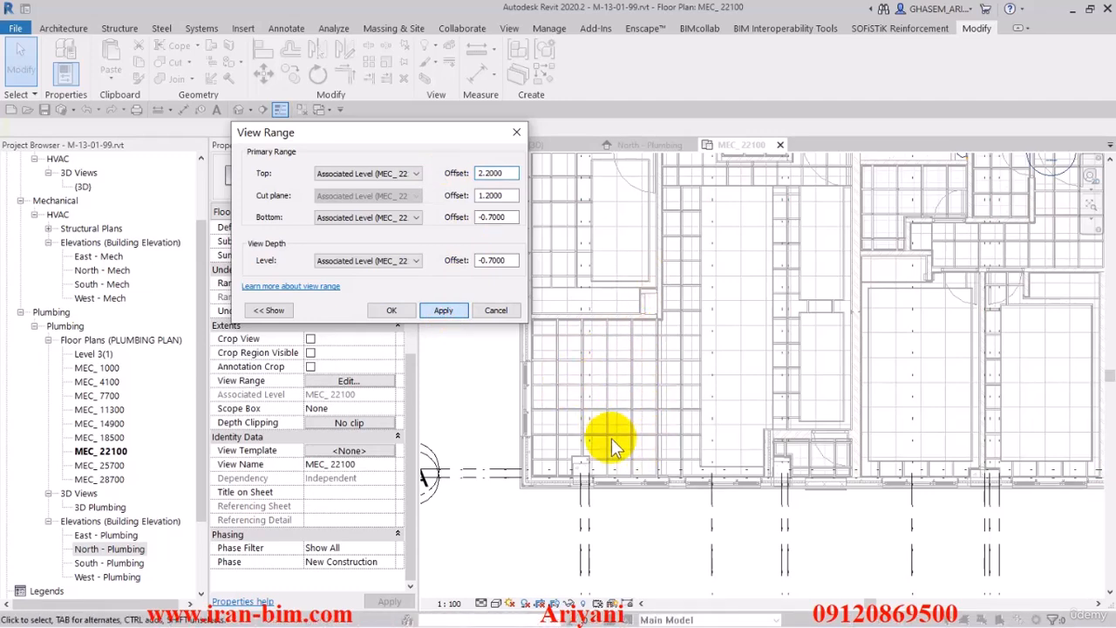
click(391, 310)
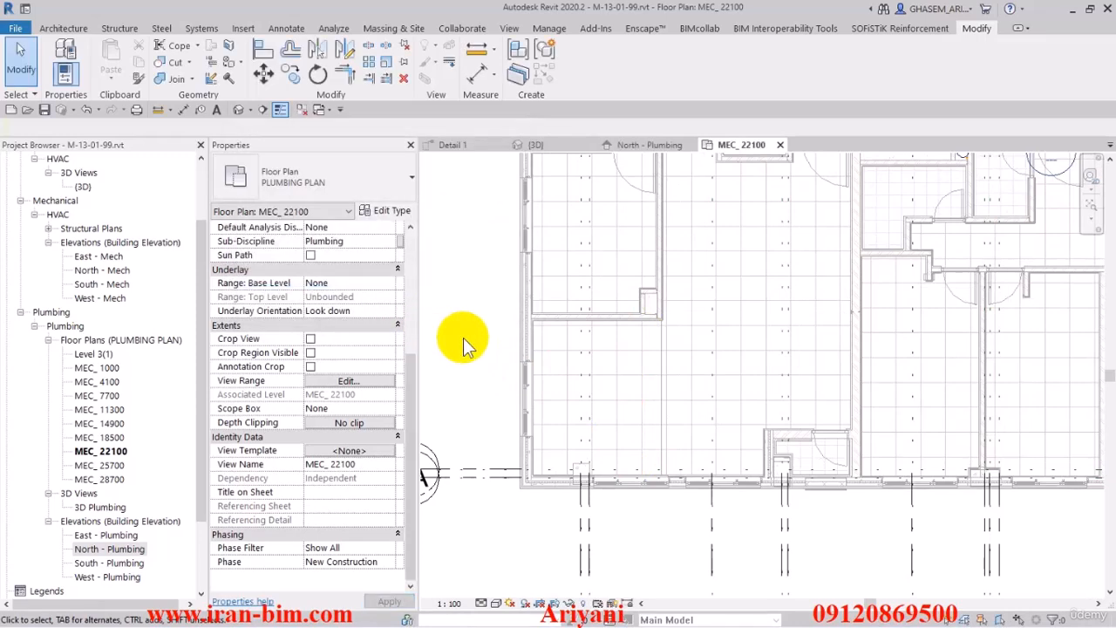
Link the CAD file 02-SA - RV - Level 6.dwg into the MEC_ 22100 plan, choosing its import units, and check its alignment with the building
scroll(567, 485, up, 4)
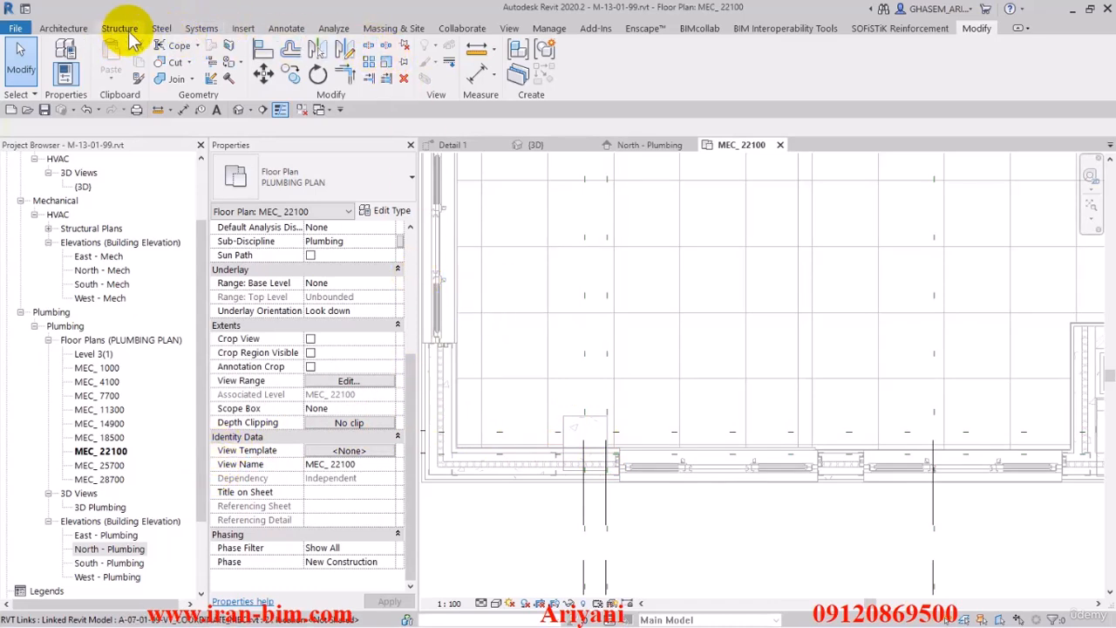
click(246, 28)
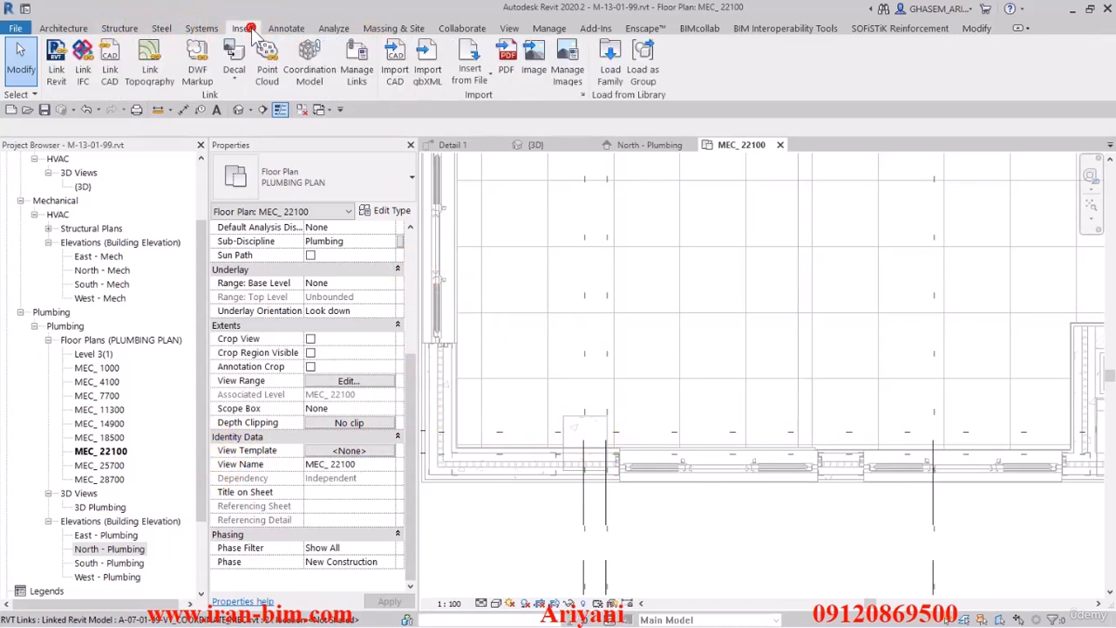
click(106, 72)
right_click(493, 398)
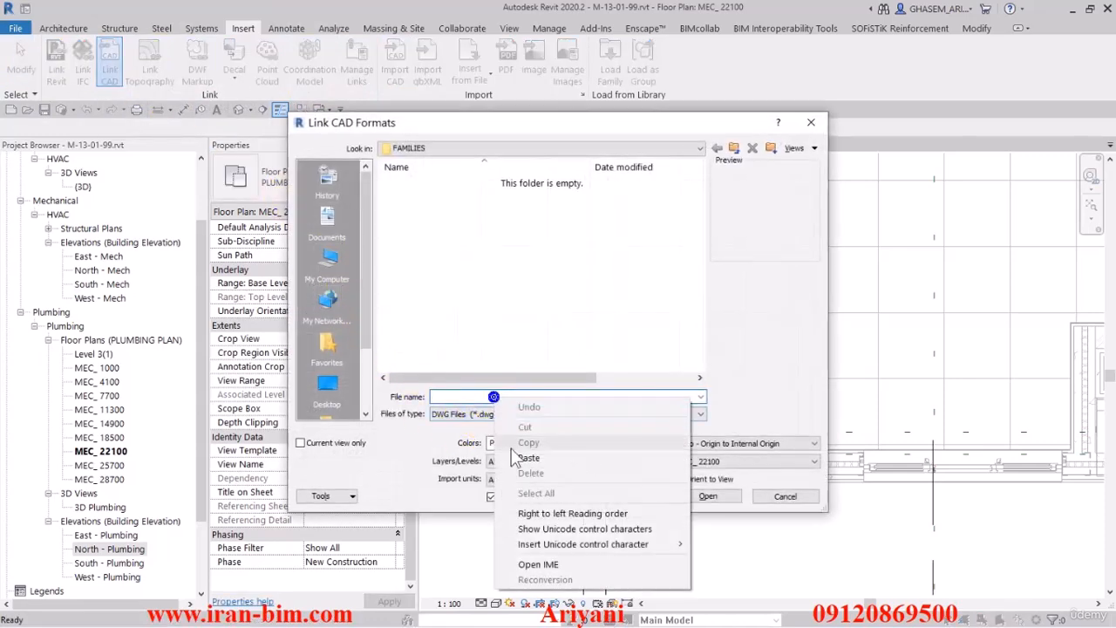
click(524, 480)
click(528, 461)
click(533, 472)
click(526, 478)
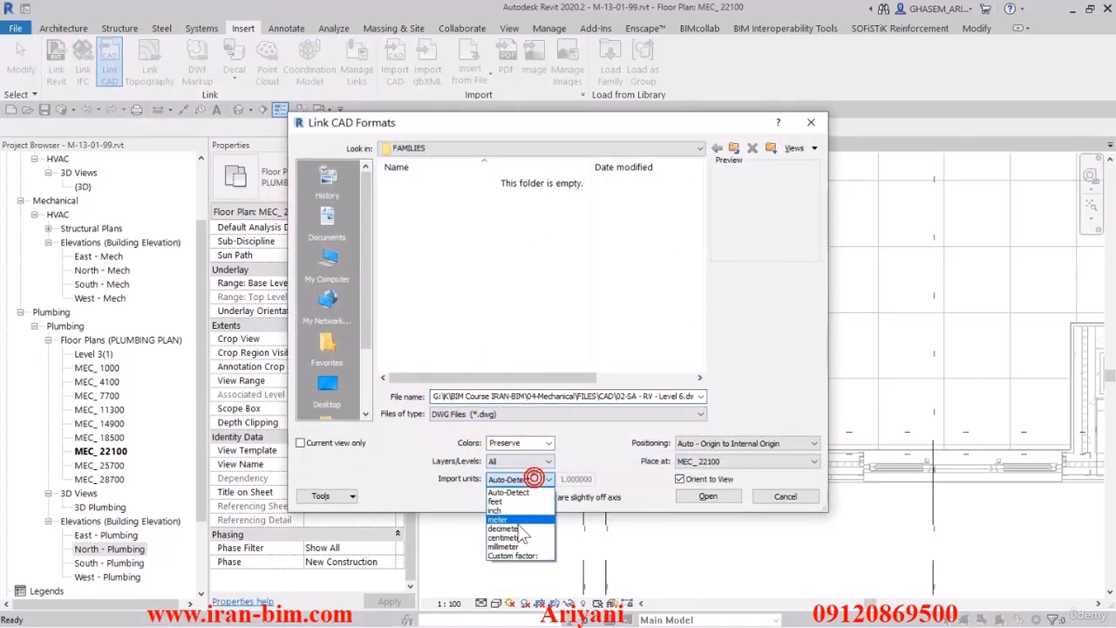
click(729, 501)
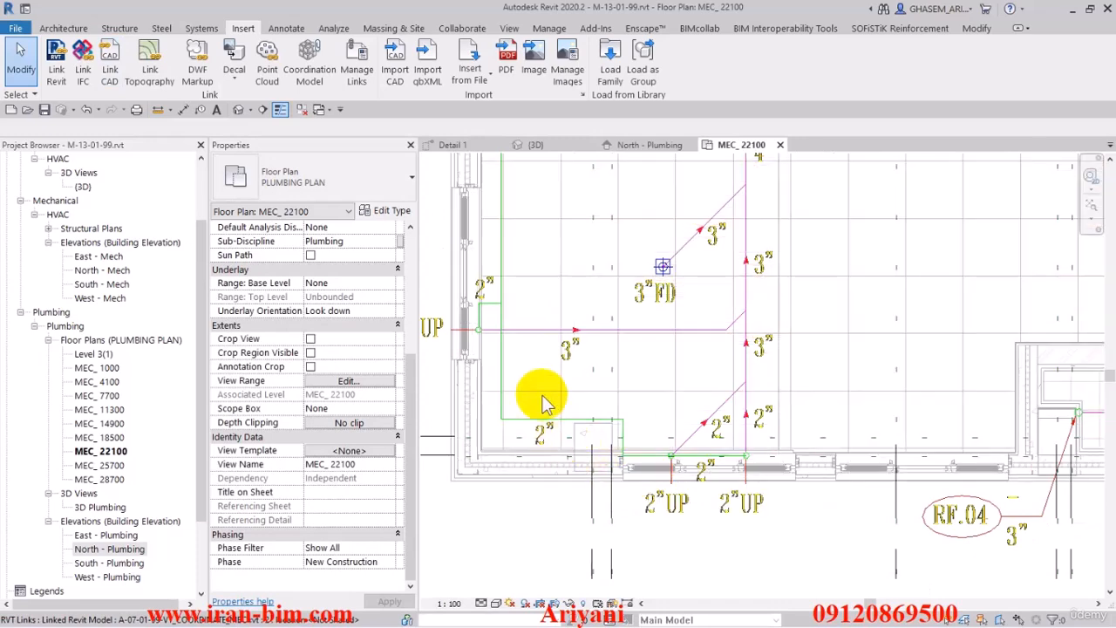
middle_drag(754, 500, 605, 498)
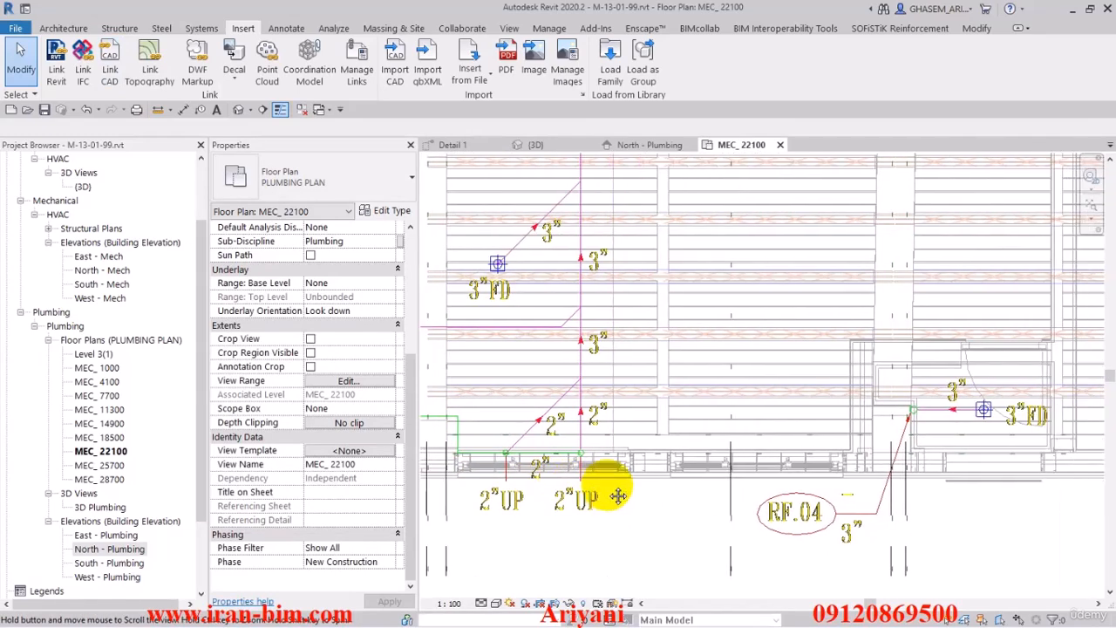
middle_drag(723, 459, 905, 466)
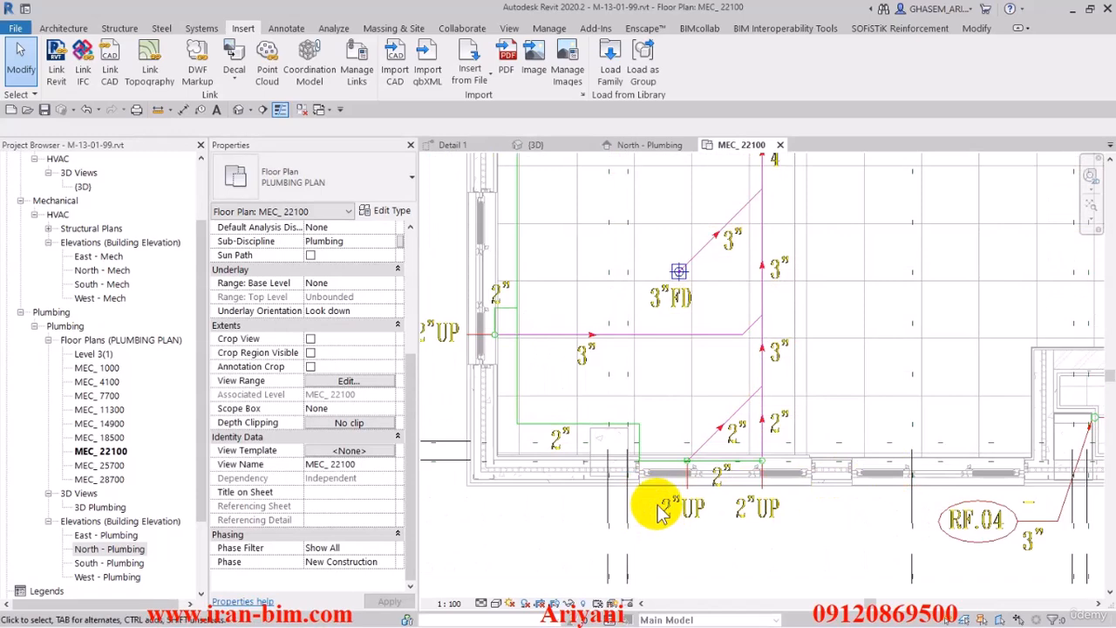
scroll(663, 463, down, 2)
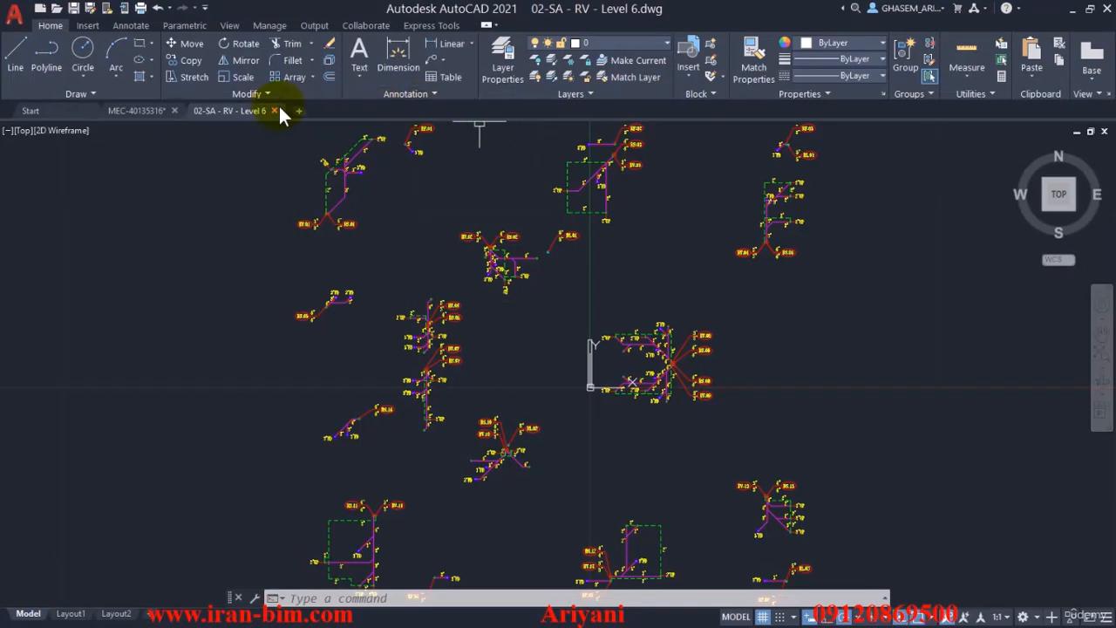
Switch to AutoCAD, close 02-SA - RV - Level 6.dwg and examine the kitchen drainage near grids 7 and 7a in MEC-40135316.dwg
click(275, 111)
scroll(307, 395, up, 3)
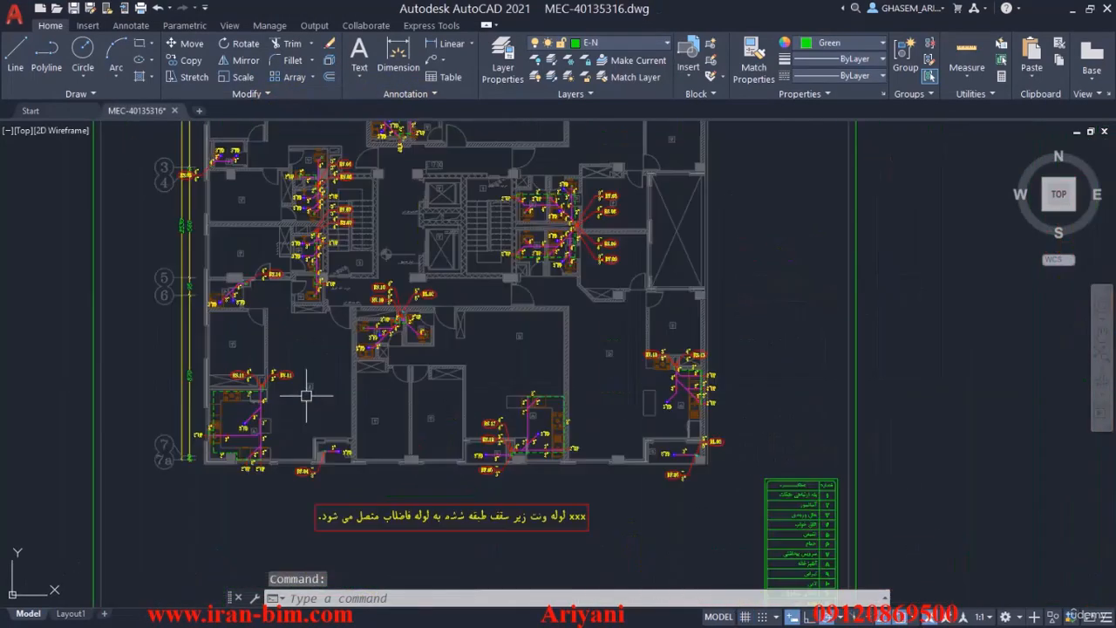
scroll(250, 439, up, 6)
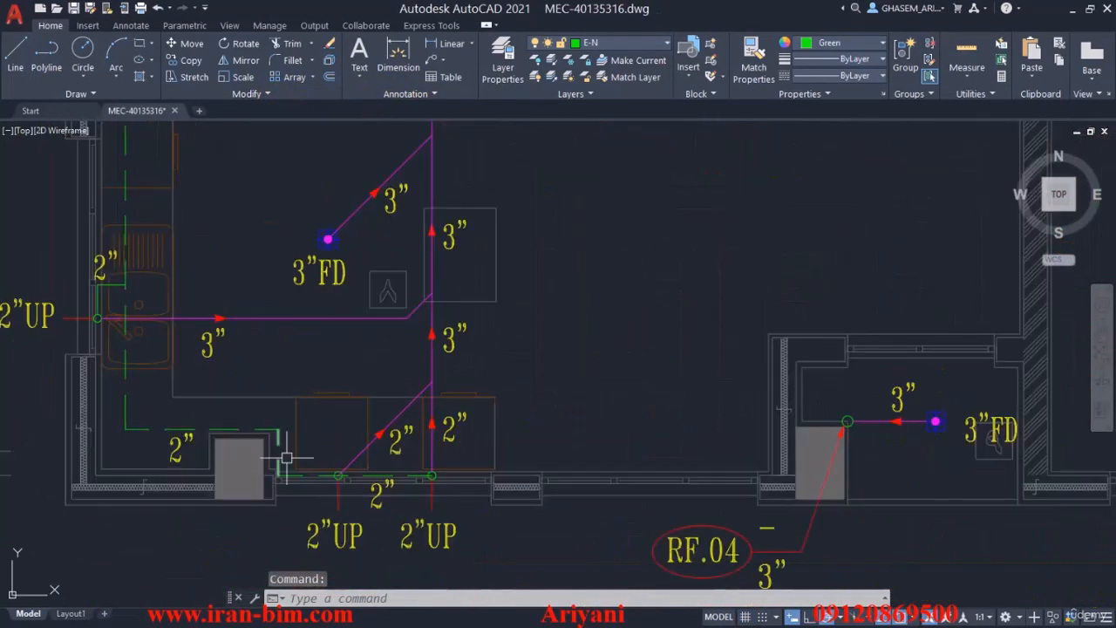
mouse_move(286, 457)
middle_down()
mouse_move(521, 457)
mouse_move(549, 492)
middle_up()
middle_drag(456, 351, 489, 327)
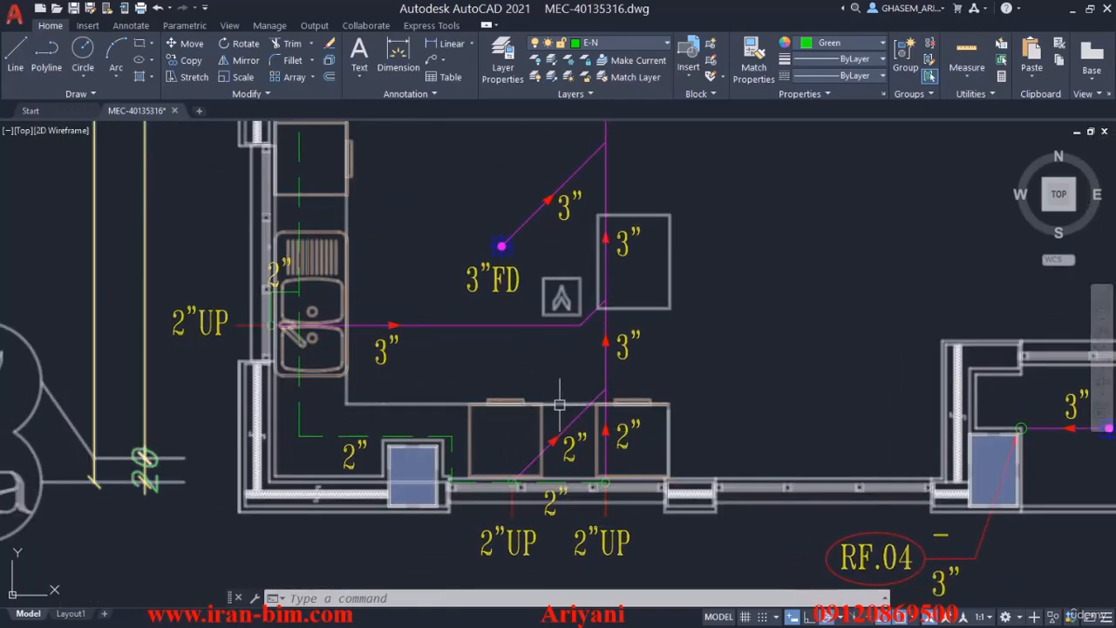
scroll(715, 404, down, 2)
middle_drag(677, 398, 668, 488)
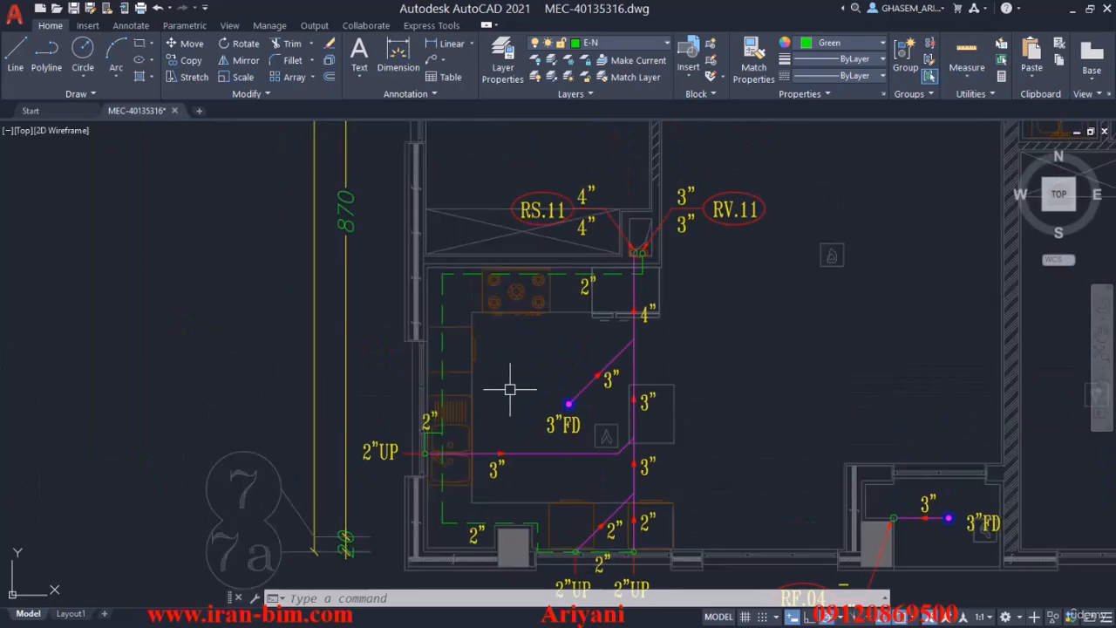
middle_drag(509, 401, 454, 306)
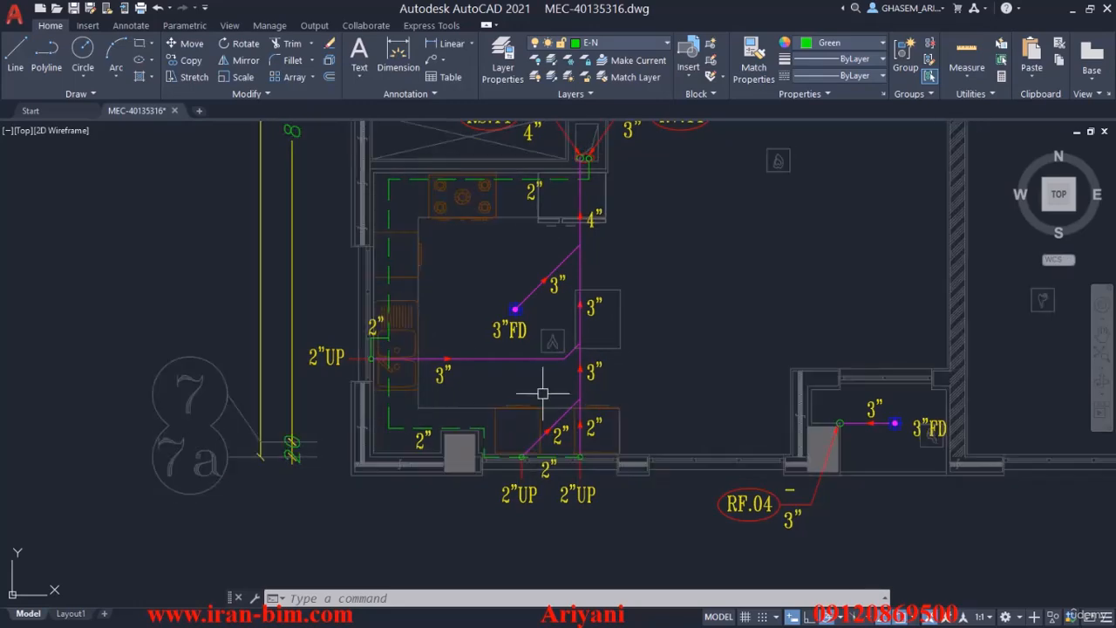
middle_drag(719, 422, 653, 427)
scroll(652, 424, down, 4)
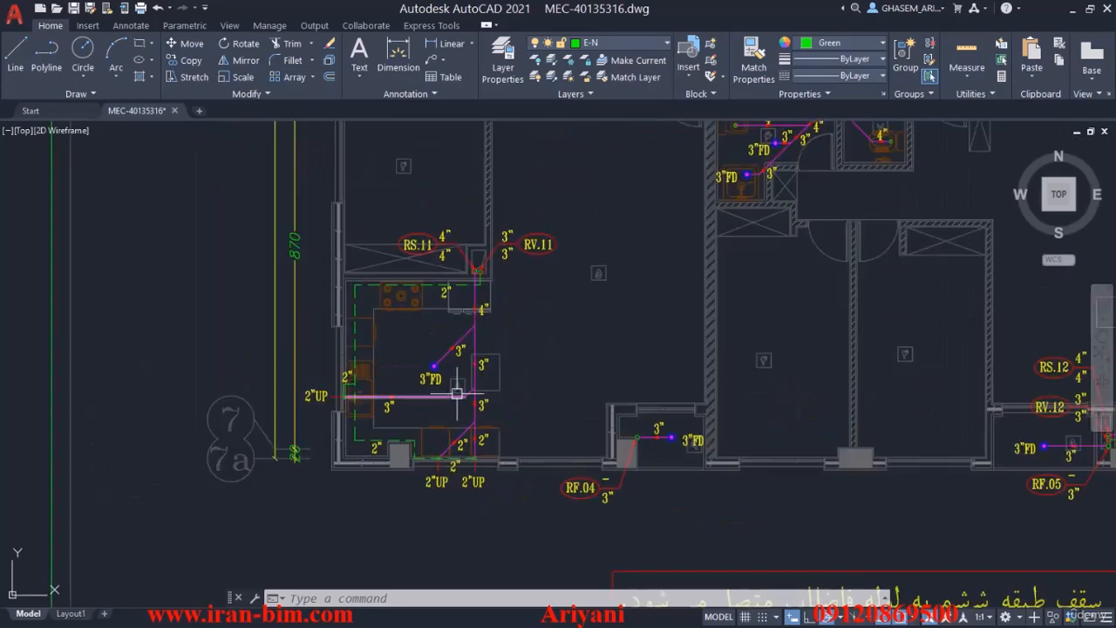
Examine the position of the RF.04 riser and its 3" floor drain line relative to the adjacent column and walls
scroll(588, 489, up, 6)
scroll(602, 458, up, 2)
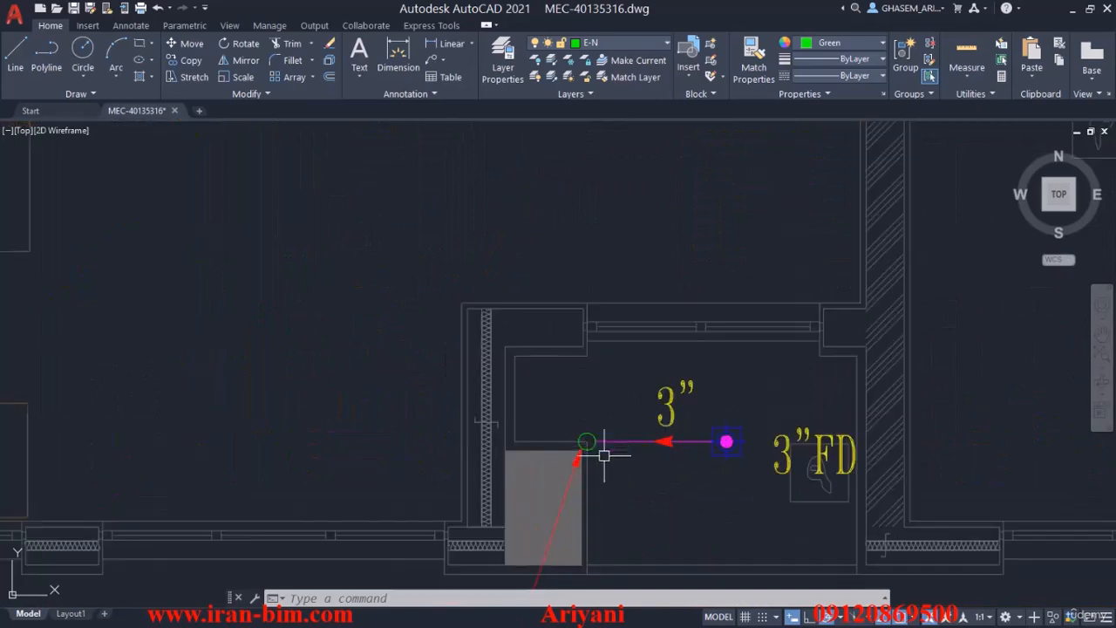
scroll(586, 442, down, 3)
scroll(603, 454, up, 3)
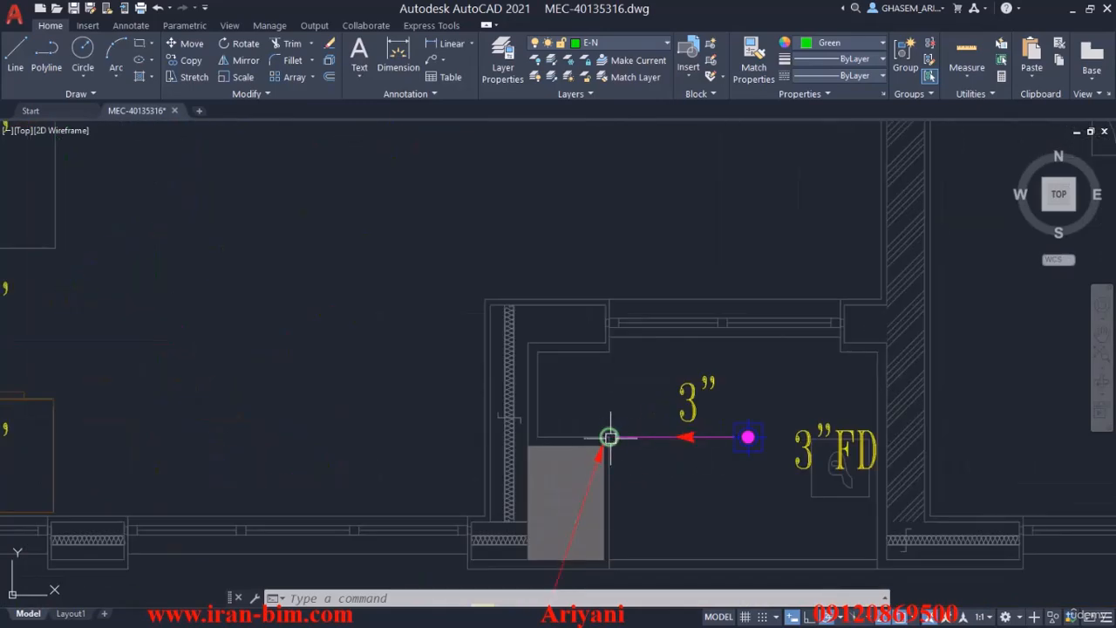
scroll(606, 475, up, 2)
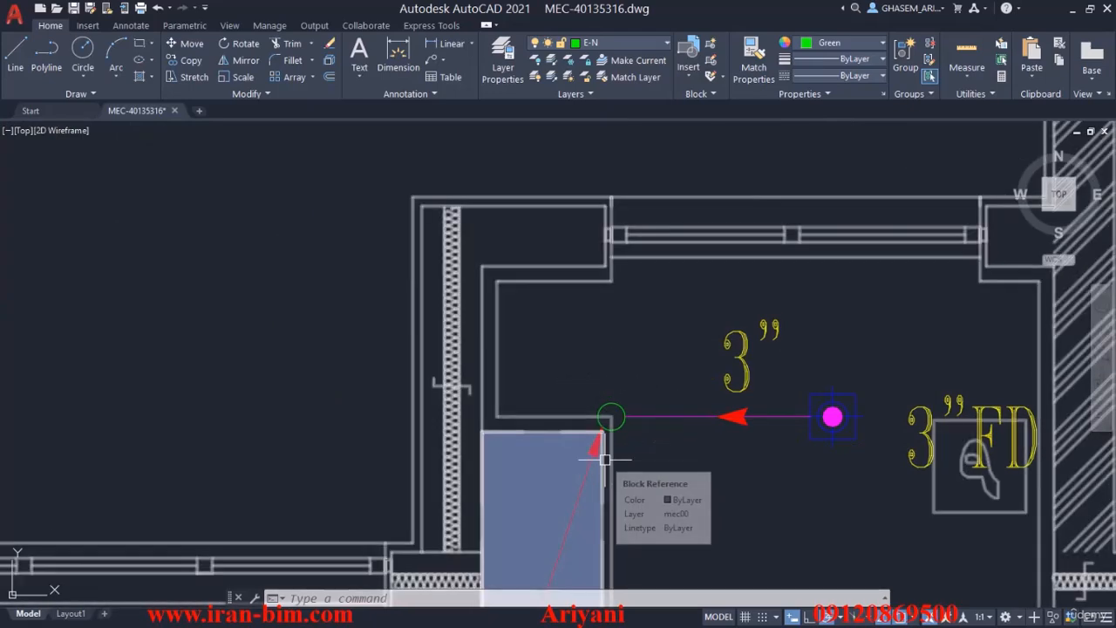
scroll(668, 457, up, 2)
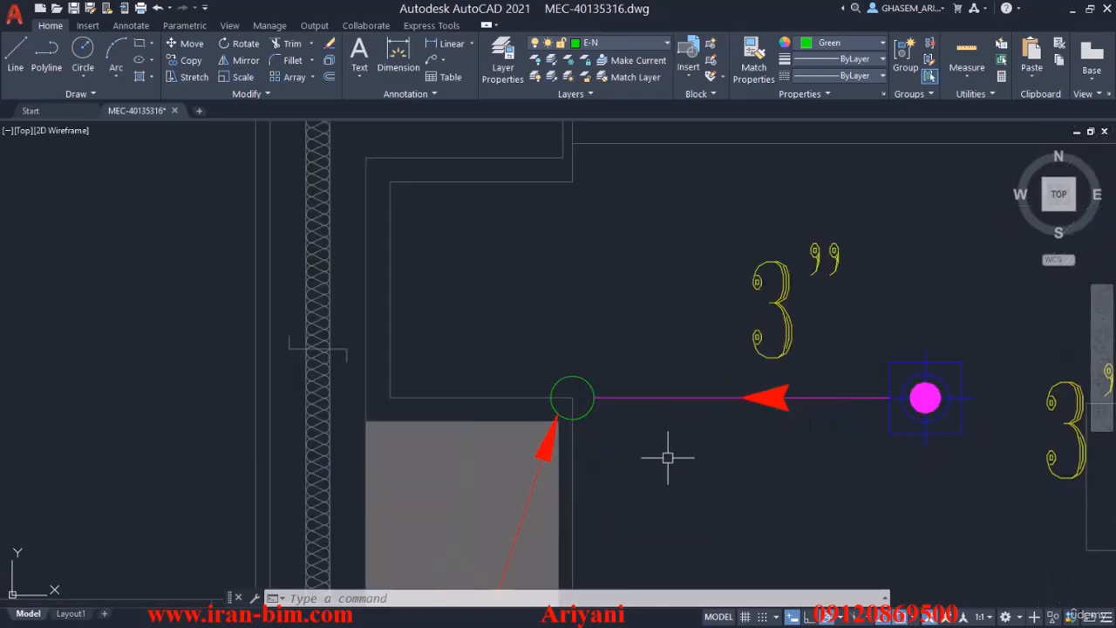
scroll(679, 453, down, 2)
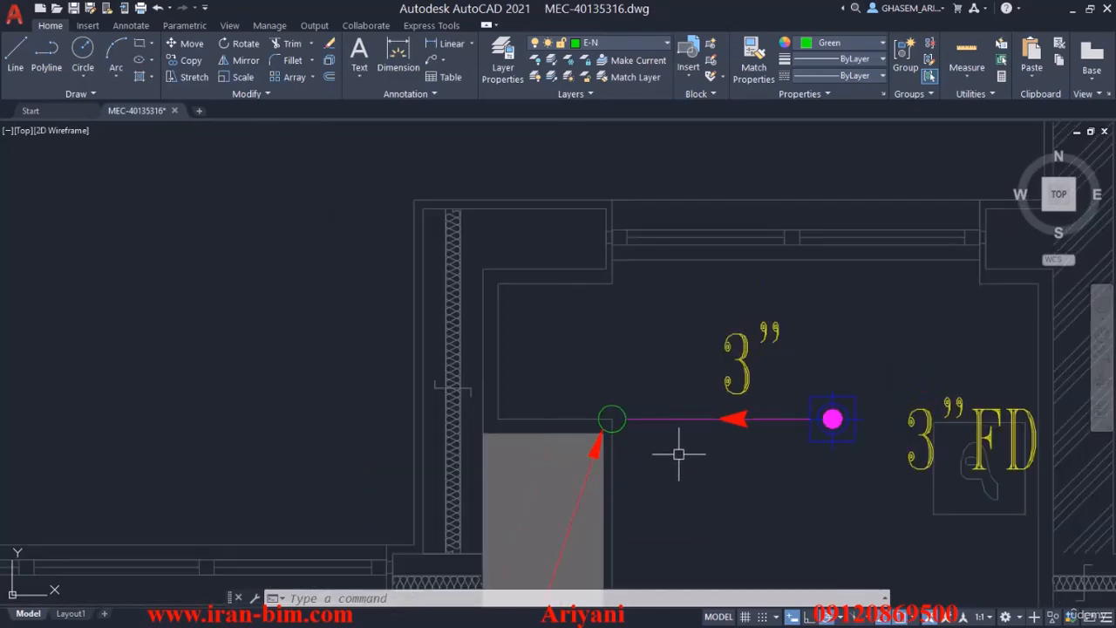
scroll(679, 454, down, 6)
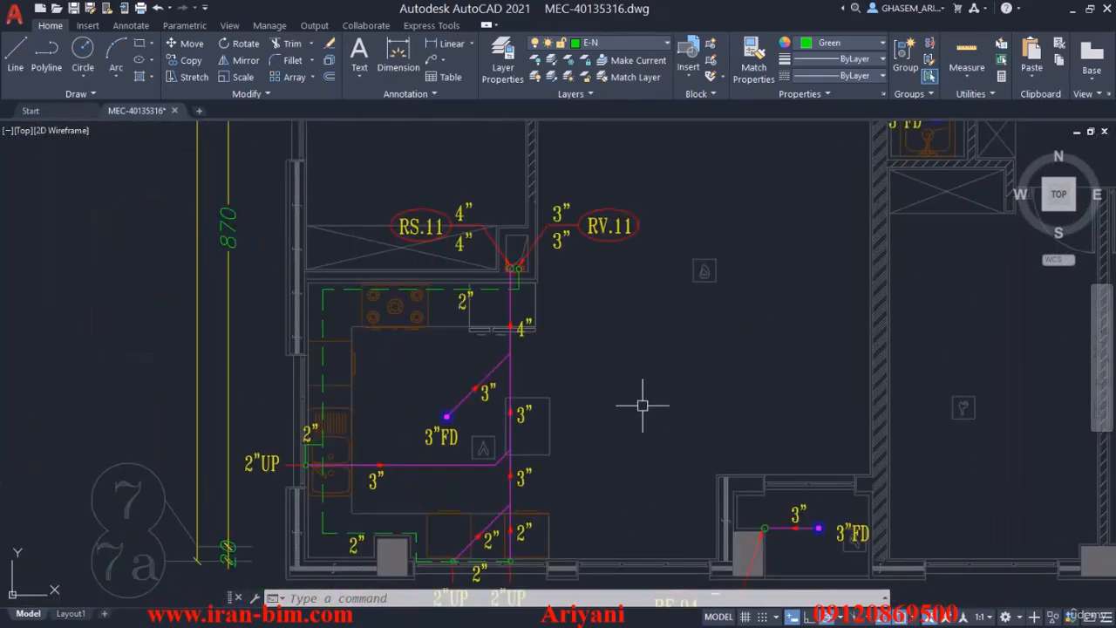
Examine the columns beside the toilet's 2" UP washbasin connection and the RS.14 riser against the surrounding pipes and walls
middle_drag(643, 405, 412, 518)
mouse_move(640, 371)
middle_down()
mouse_move(505, 544)
mouse_move(561, 598)
middle_up()
middle_drag(503, 420, 516, 494)
scroll(464, 296, up, 6)
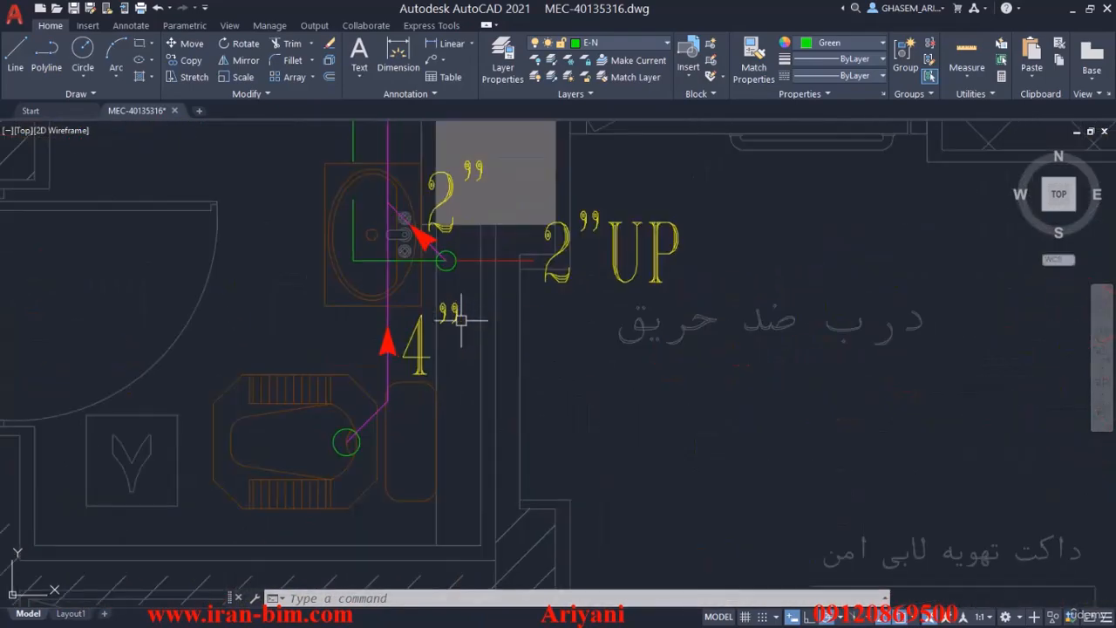
middle_drag(462, 310, 469, 417)
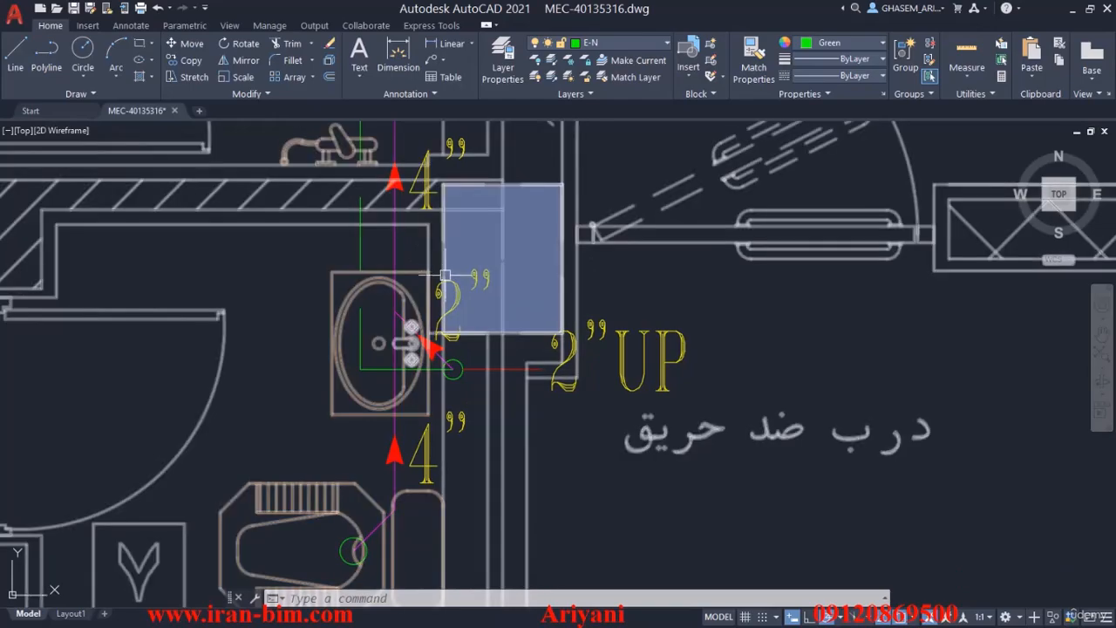
scroll(456, 287, down, 2)
middle_drag(457, 287, 698, 371)
scroll(698, 372, down, 2)
mouse_move(269, 370)
middle_down()
mouse_move(326, 361)
mouse_move(544, 381)
middle_up()
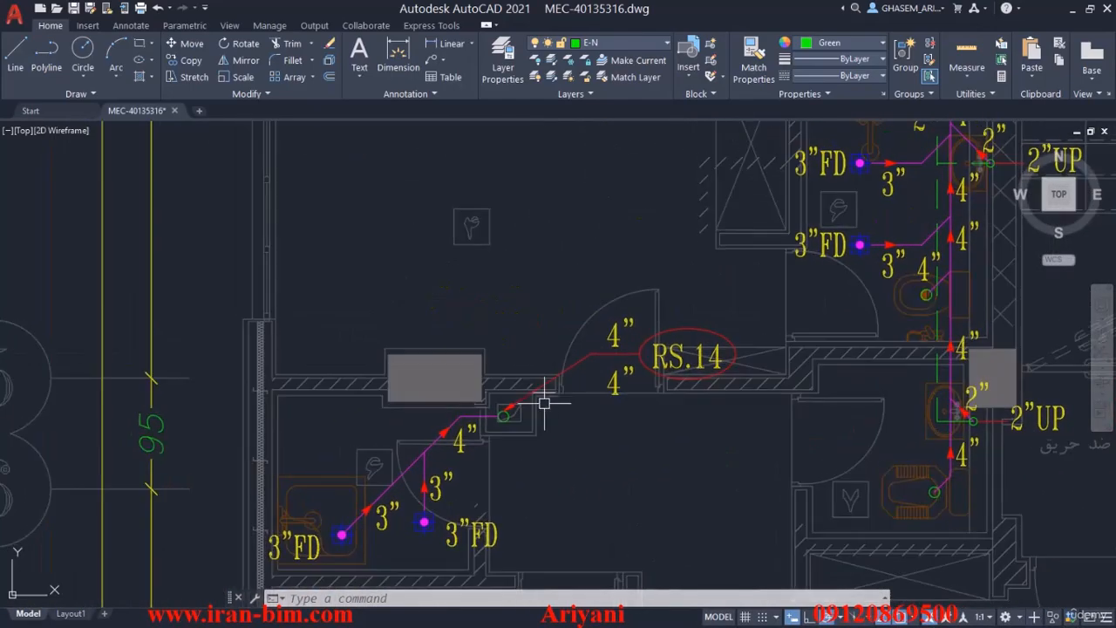
scroll(559, 390, up, 3)
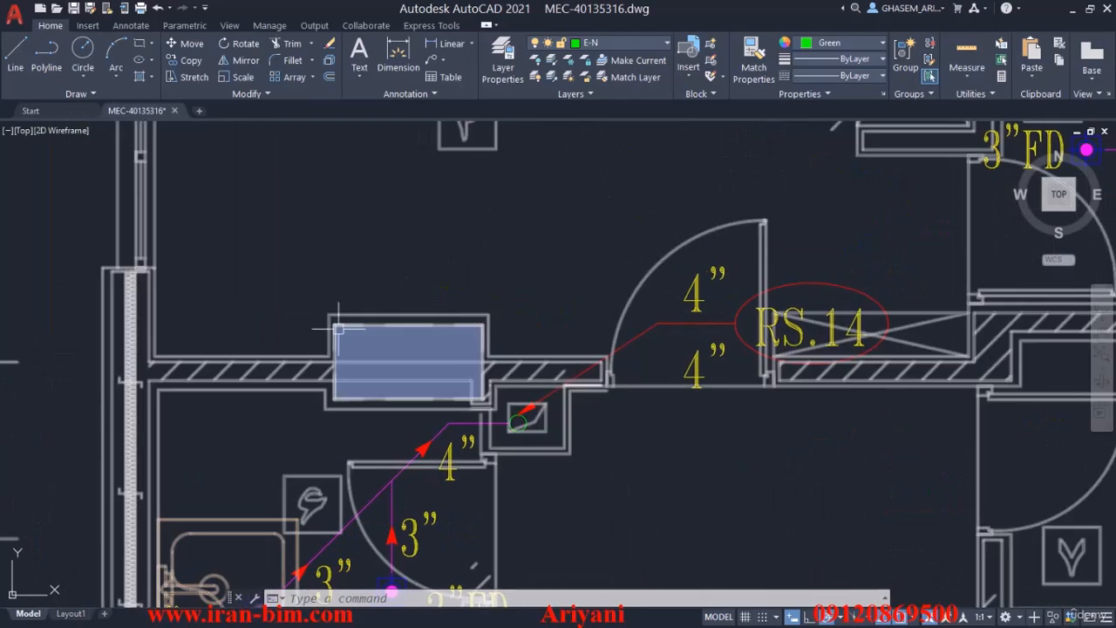
scroll(347, 392, down, 3)
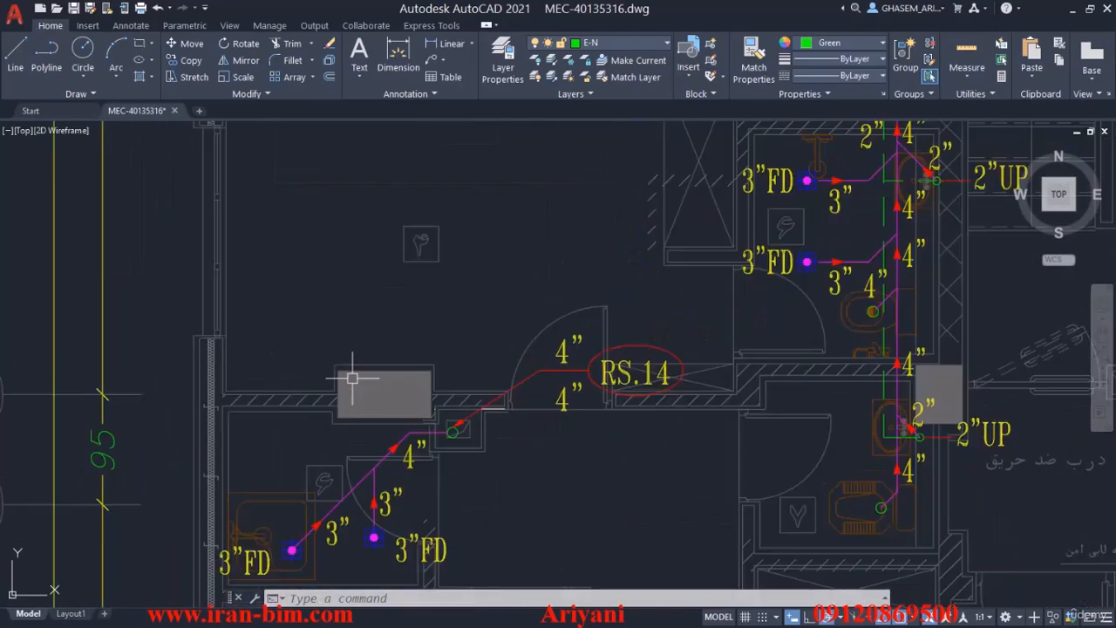
scroll(353, 378, up, 4)
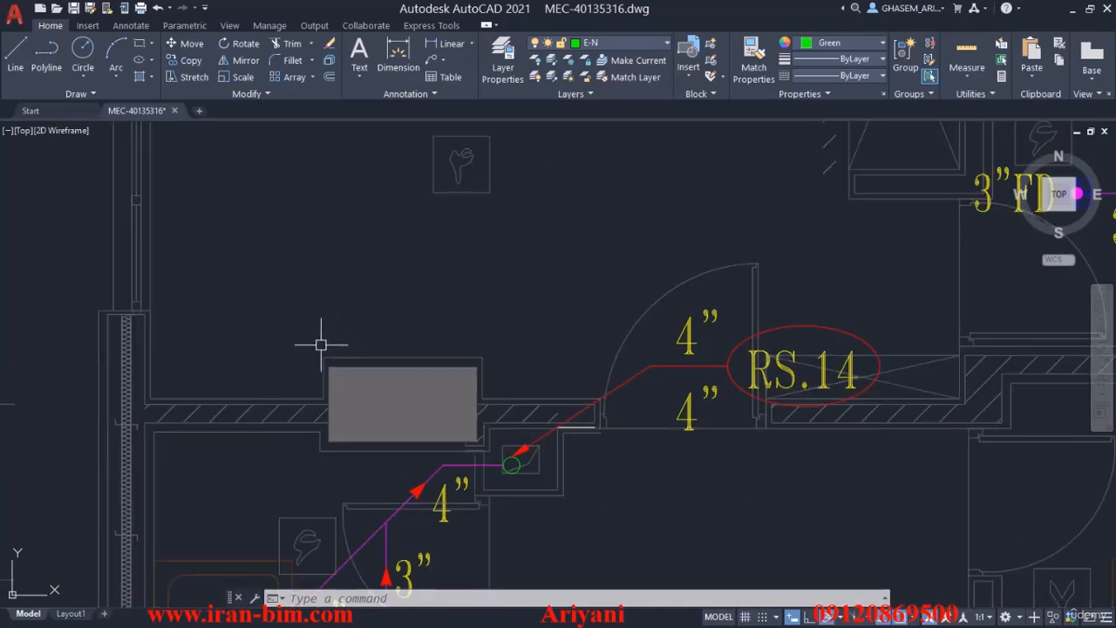
scroll(342, 406, down, 6)
Examine the RF.01 riser and its 3" floor drain line against the adjacent column, and compare the RF.02 and RS.03 risers
mouse_move(396, 326)
middle_down()
mouse_move(412, 474)
mouse_move(287, 491)
mouse_move(285, 502)
middle_up()
middle_drag(365, 367, 393, 518)
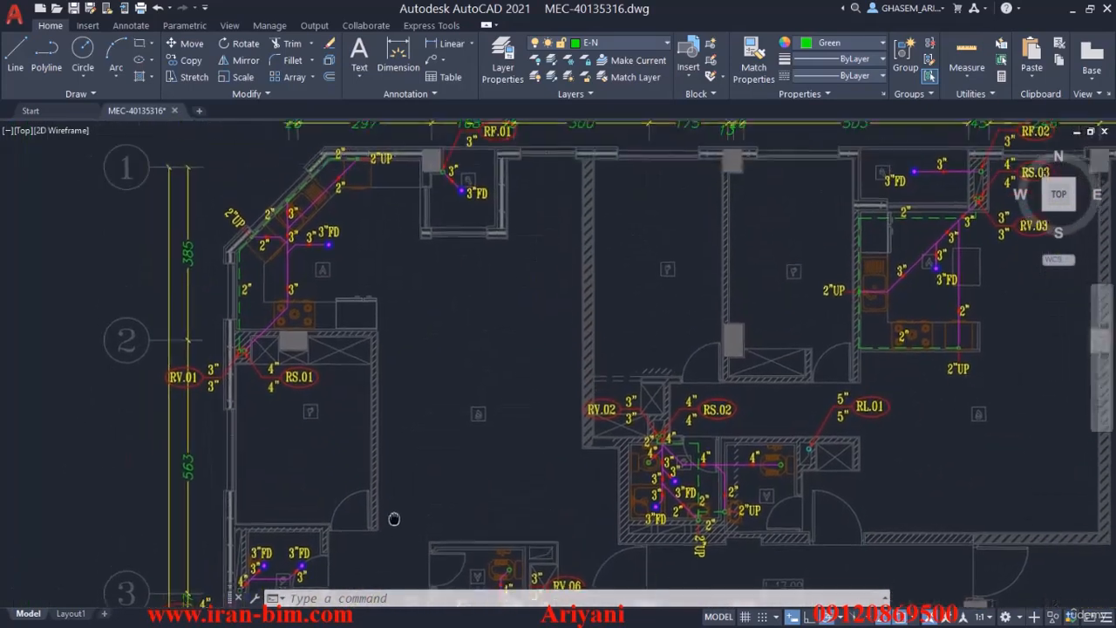
middle_drag(416, 343, 412, 389)
scroll(424, 264, up, 8)
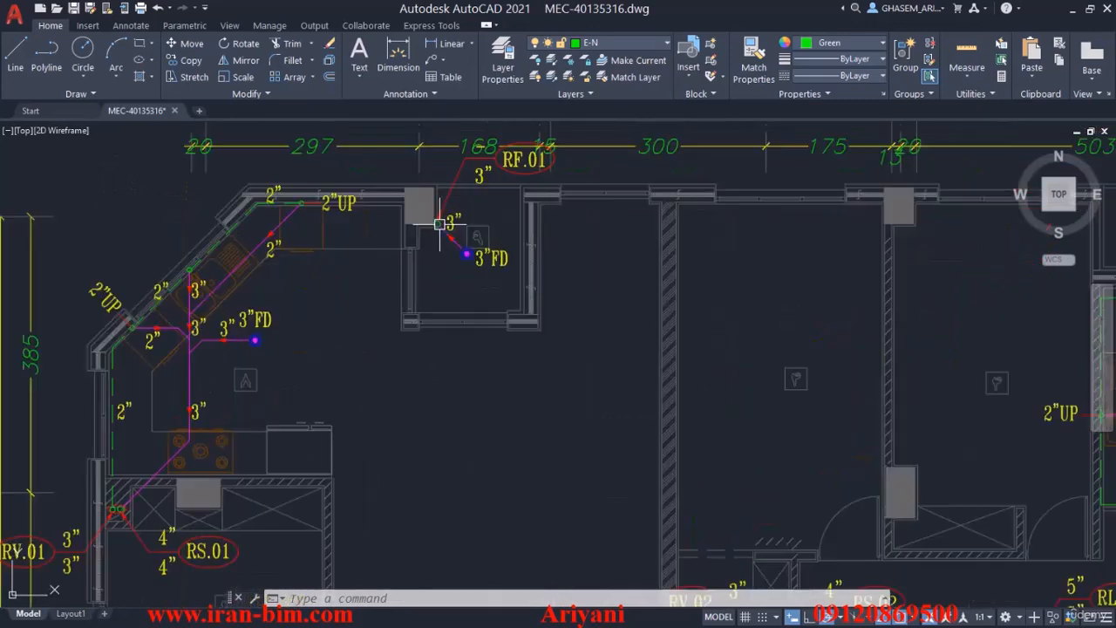
middle_drag(424, 266, 415, 366)
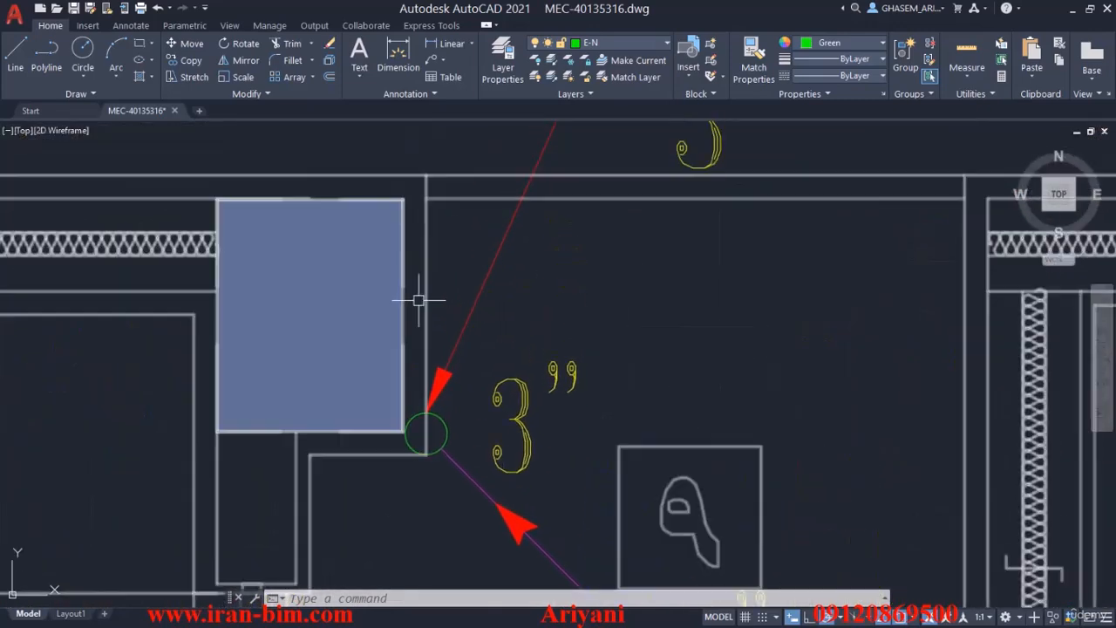
middle_drag(331, 446, 344, 410)
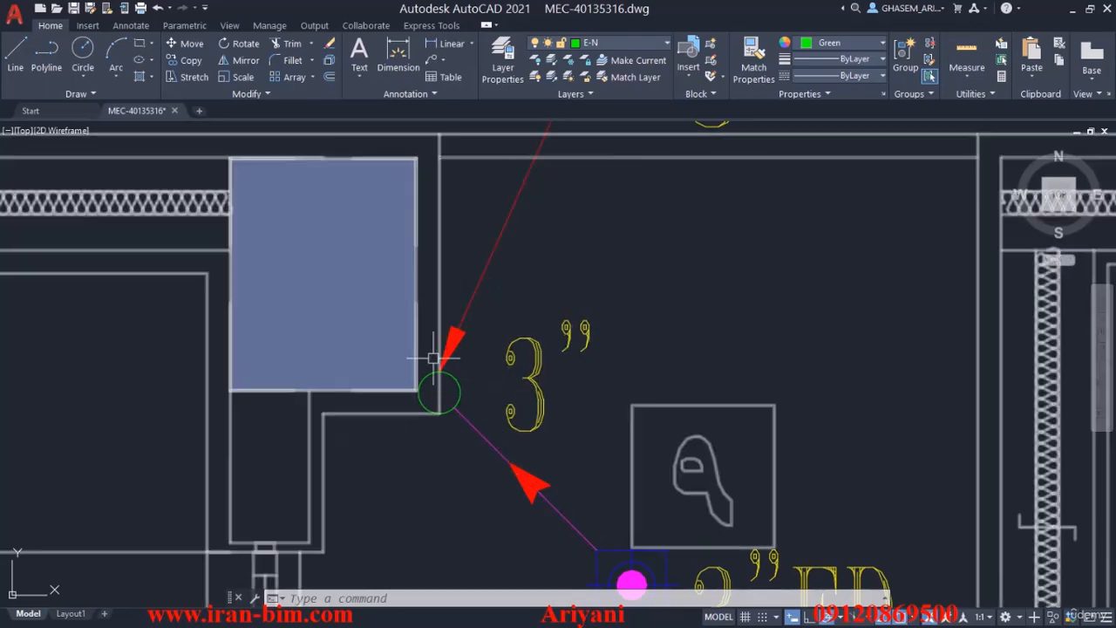
scroll(330, 416, down, 2)
scroll(330, 416, down, 5)
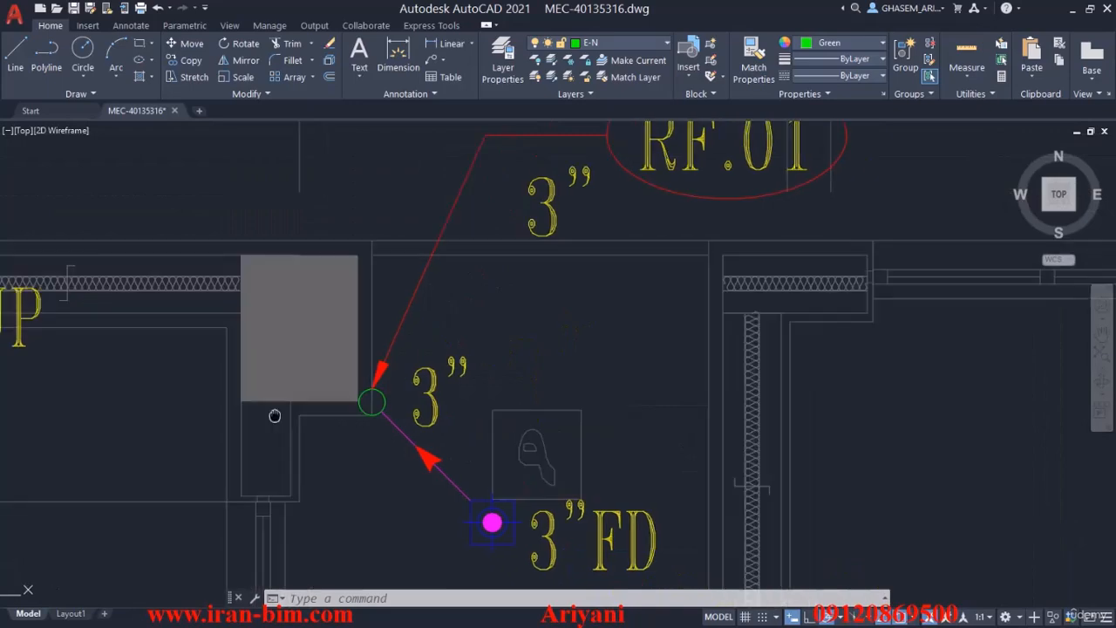
mouse_move(478, 417)
middle_down()
mouse_move(412, 378)
mouse_move(219, 347)
middle_up()
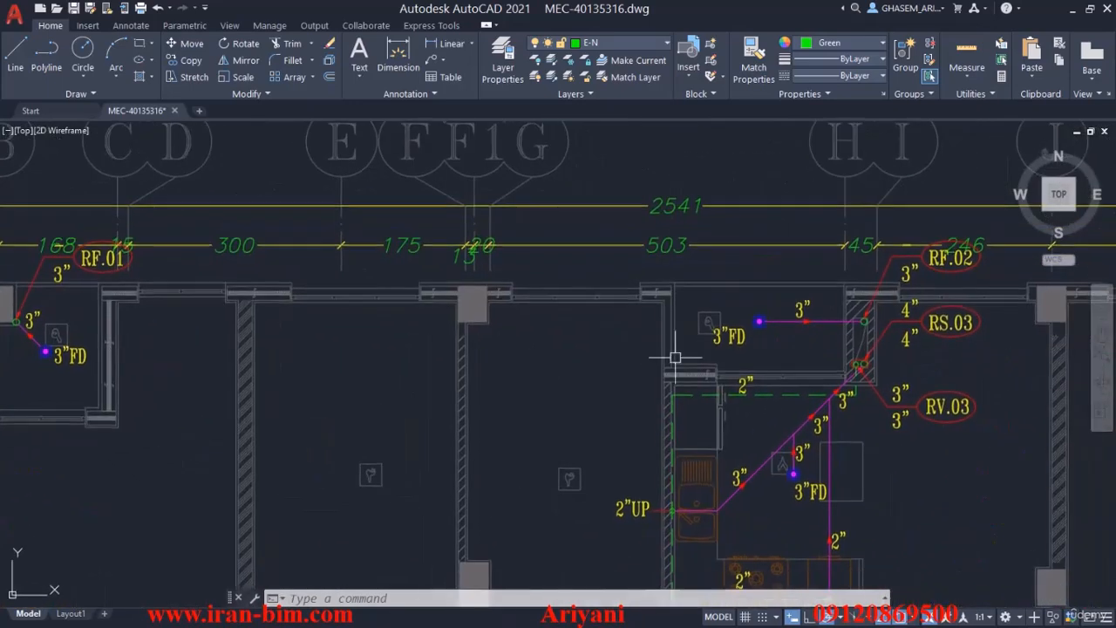
Switch to Revit and start a new pipe with the PVC - Sanitary type in the MEC_ 22100 plan
scroll(529, 314, down, 6)
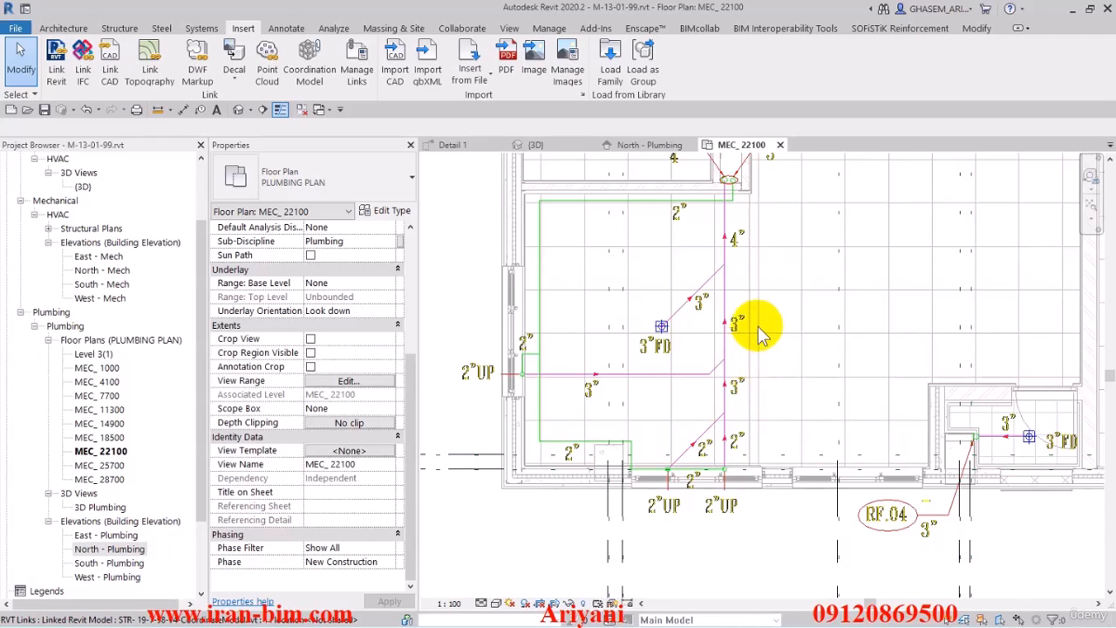
middle_drag(713, 411, 707, 413)
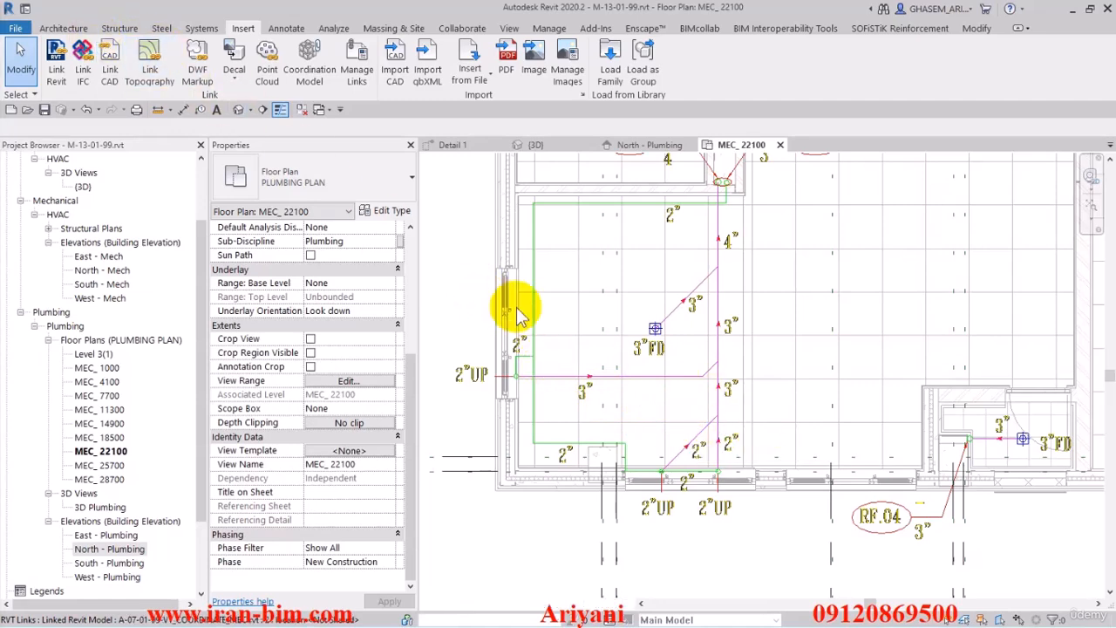
scroll(519, 315, down, 1)
click(200, 28)
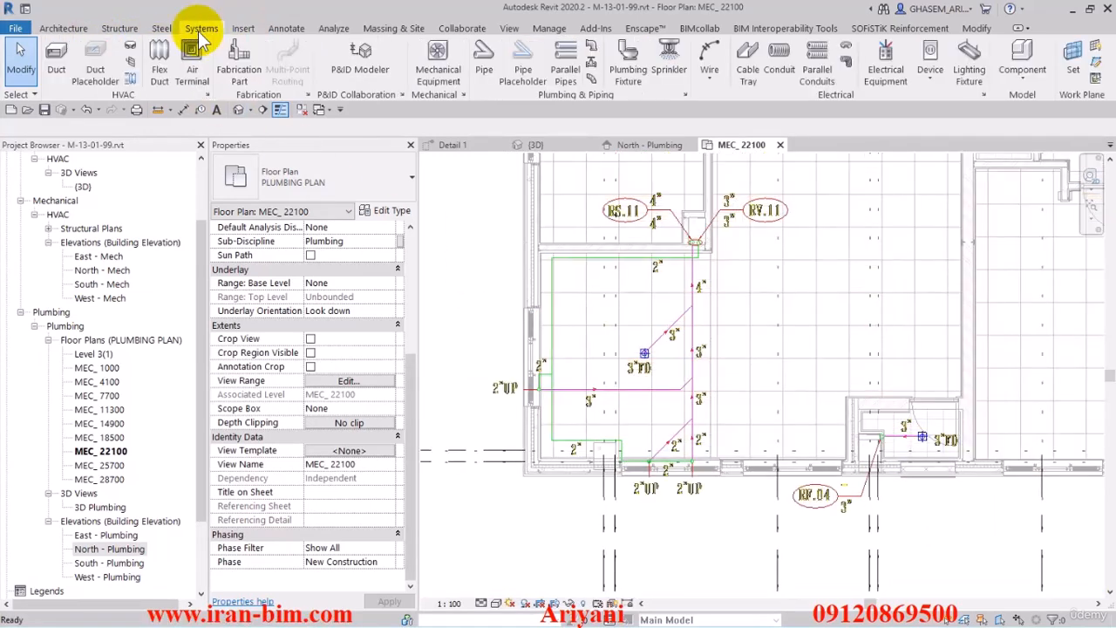
click(484, 66)
click(351, 179)
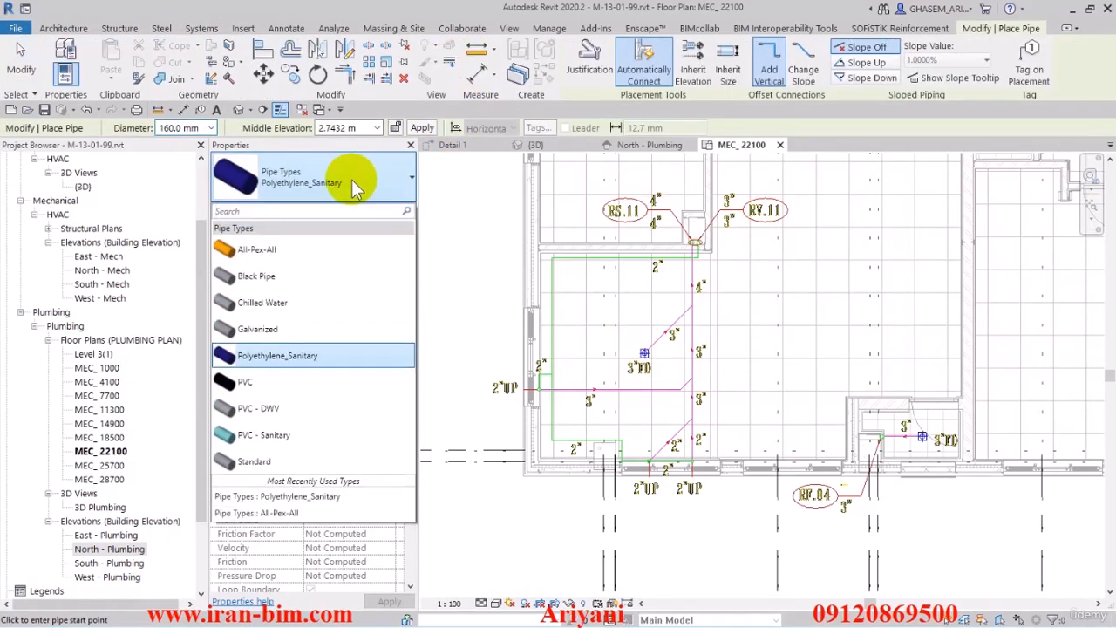
click(352, 180)
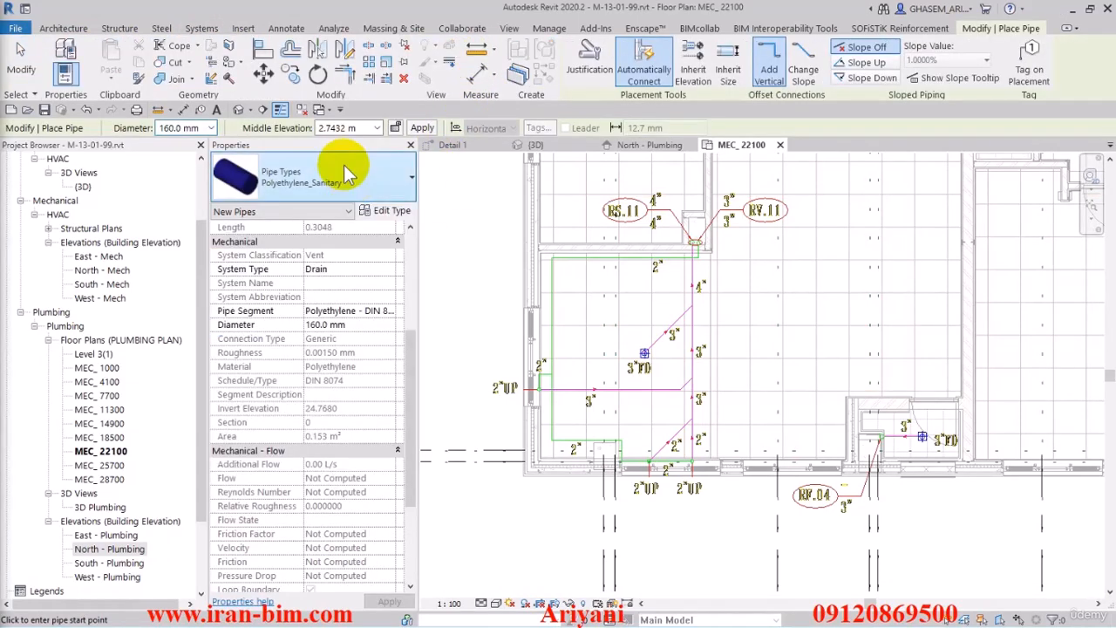
click(345, 165)
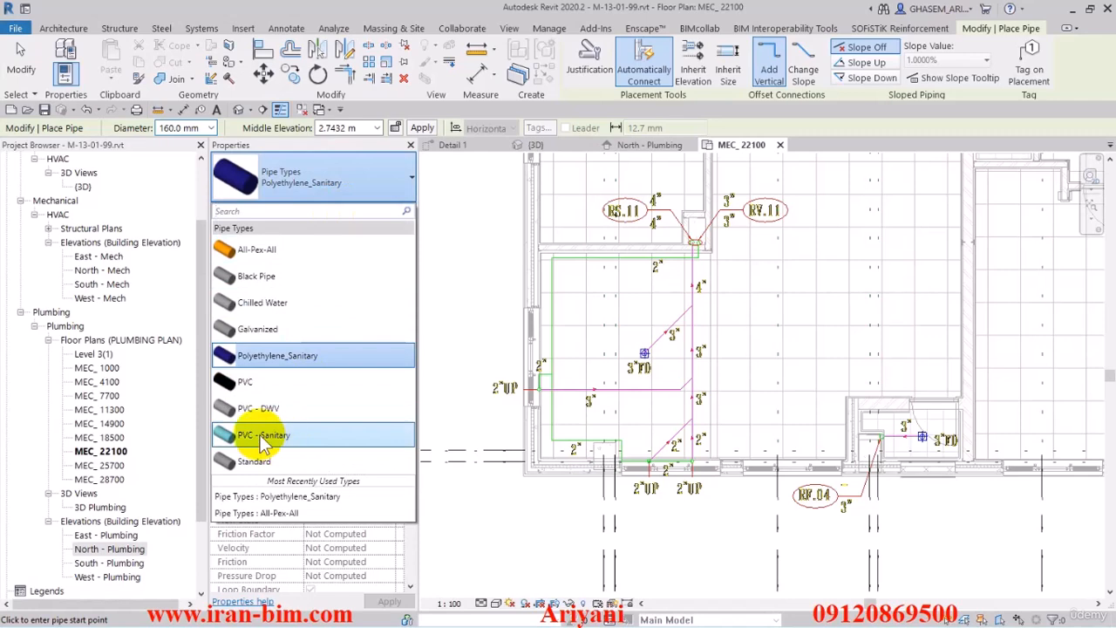
click(261, 435)
Configure the new pipe with a 1% downward slope, 110 mm diameter and -0.65 m middle elevation
scroll(685, 471, up, 3)
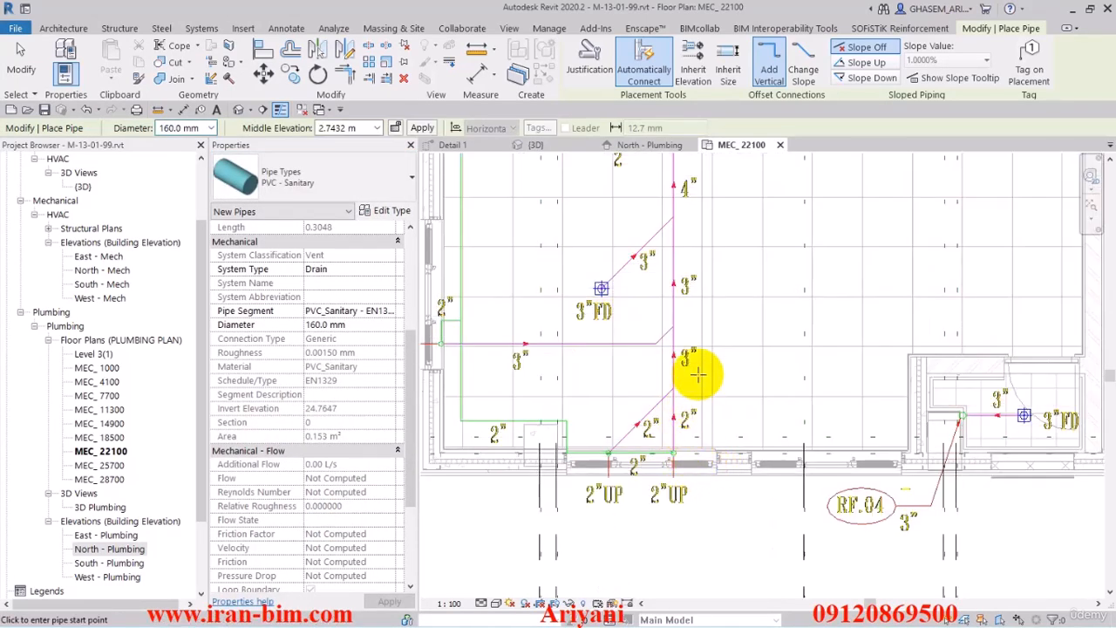
middle_drag(701, 347, 700, 410)
middle_drag(696, 283, 714, 359)
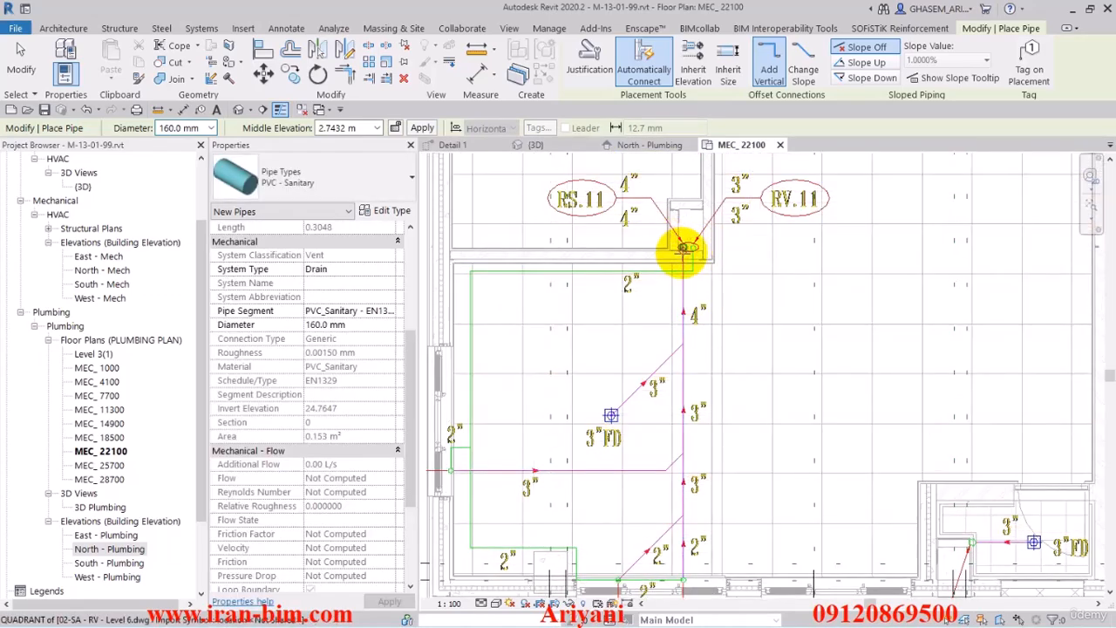
middle_drag(677, 447, 688, 382)
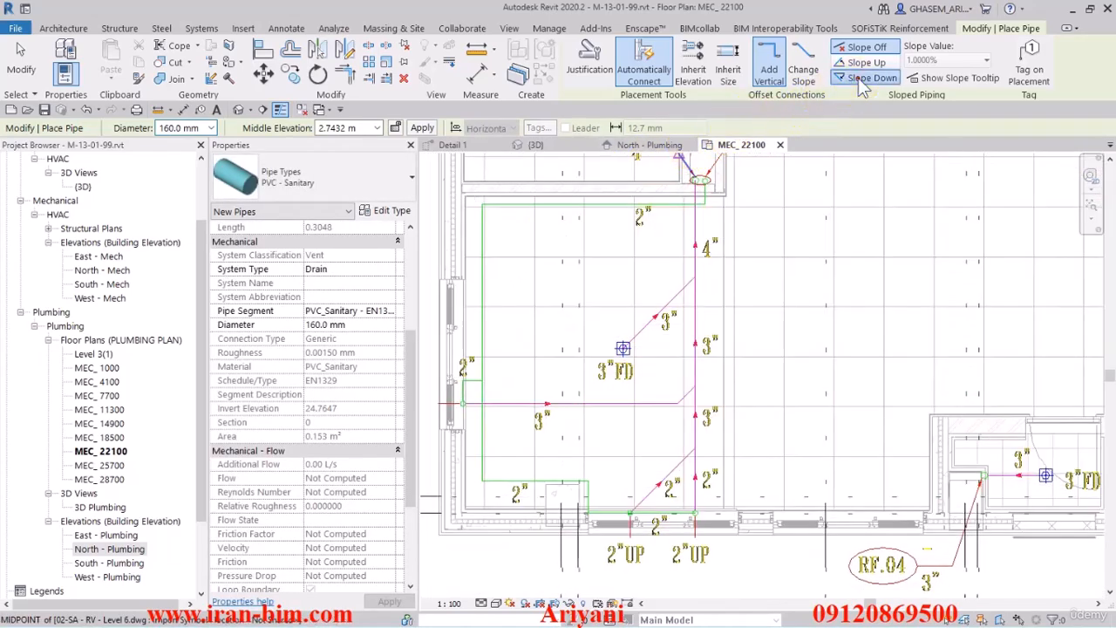
click(866, 78)
click(954, 60)
click(954, 60)
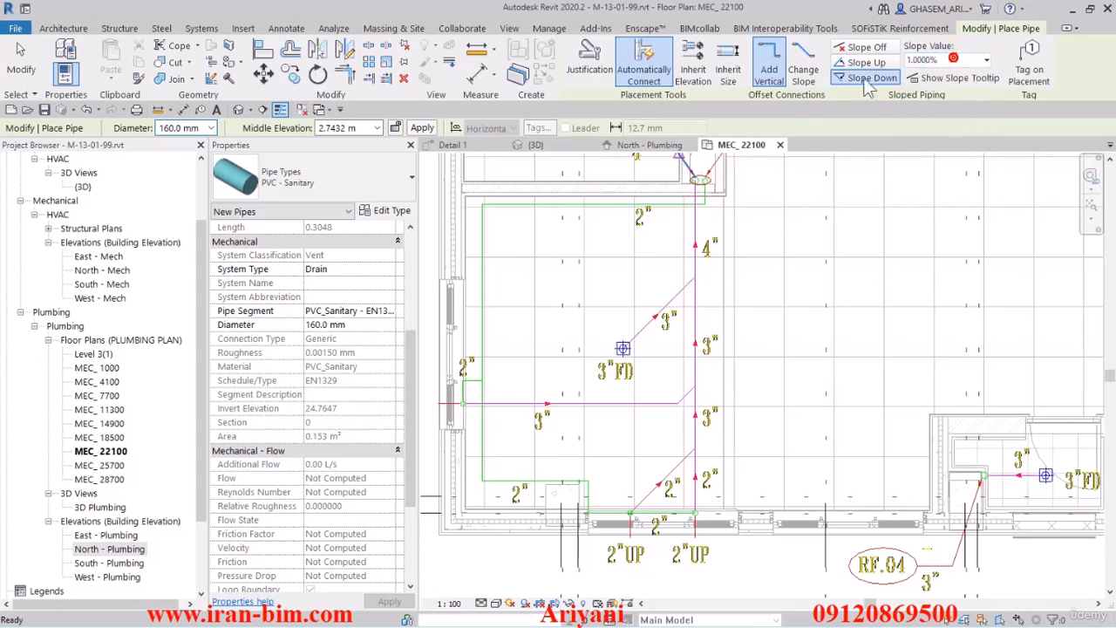
click(211, 129)
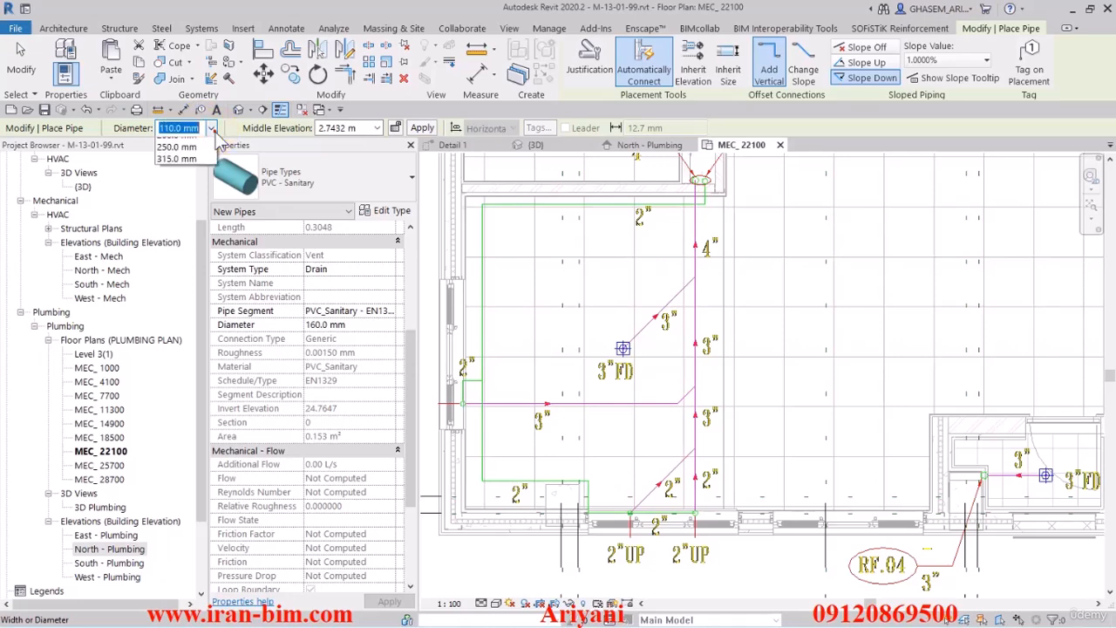
click(191, 219)
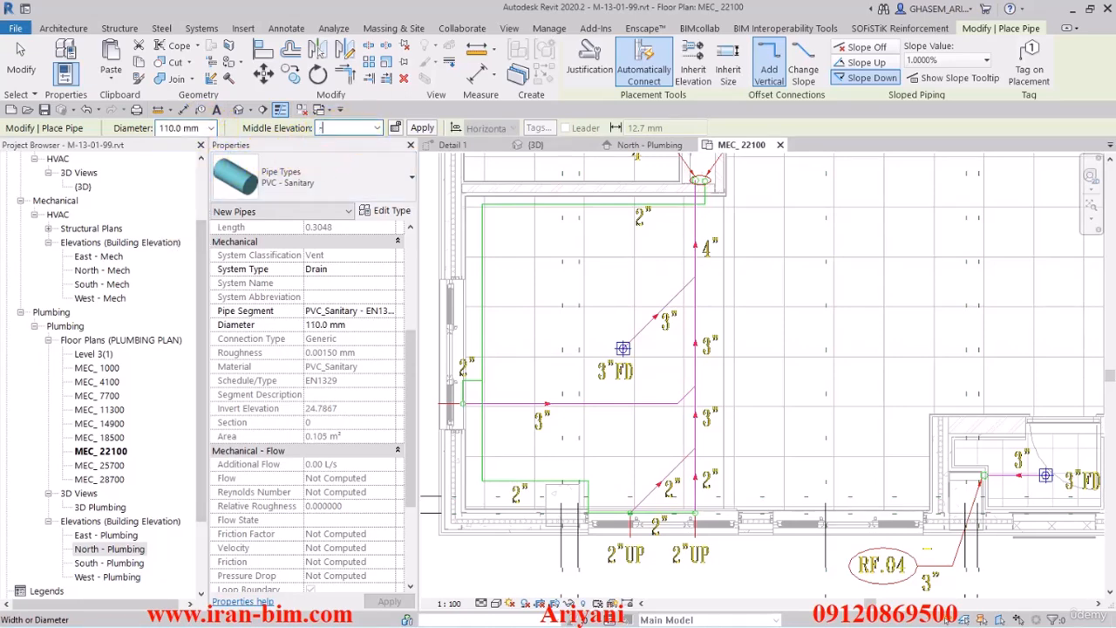
key(Return)
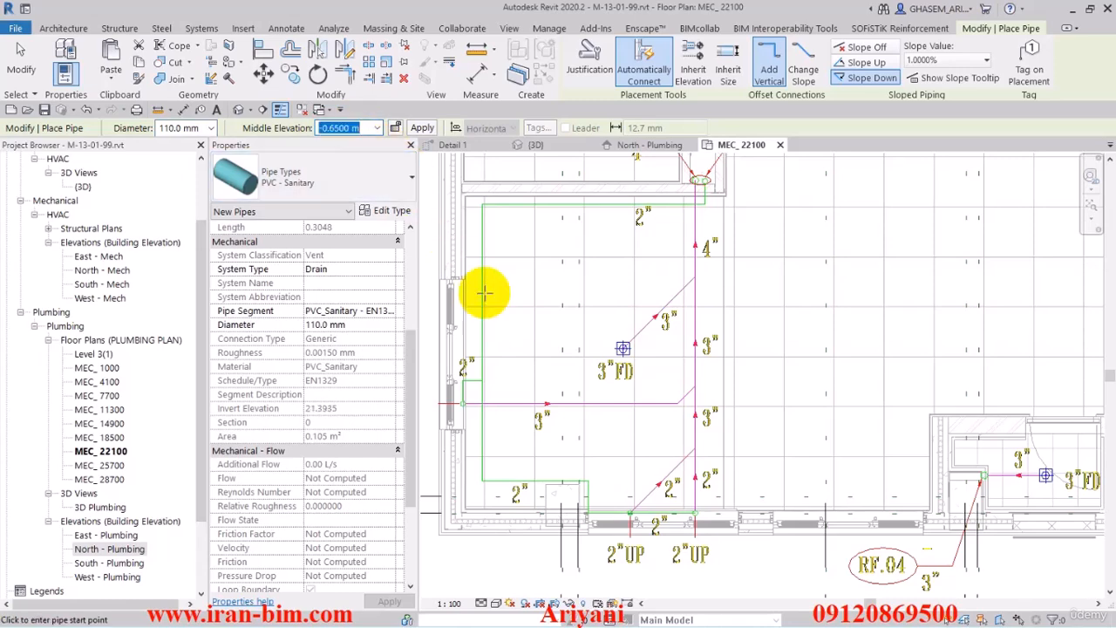
Draw the main drain pipe, about 3.64 m long, along the CAD line from the 2"UP connection to just short of riser RS.11
middle_drag(705, 517, 689, 521)
scroll(689, 522, up, 2)
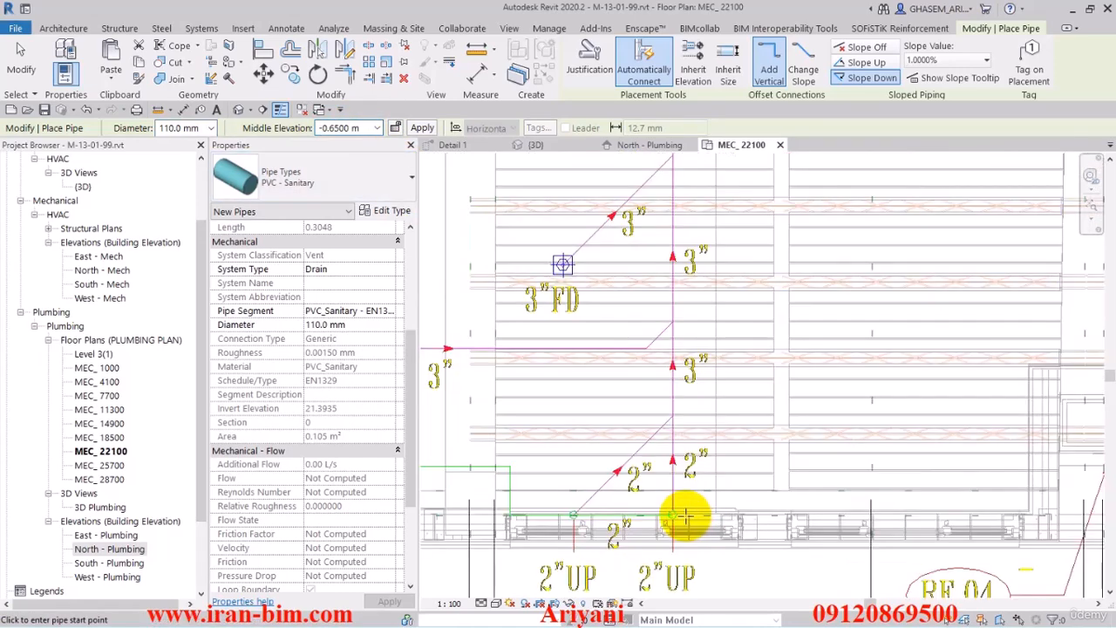
click(672, 499)
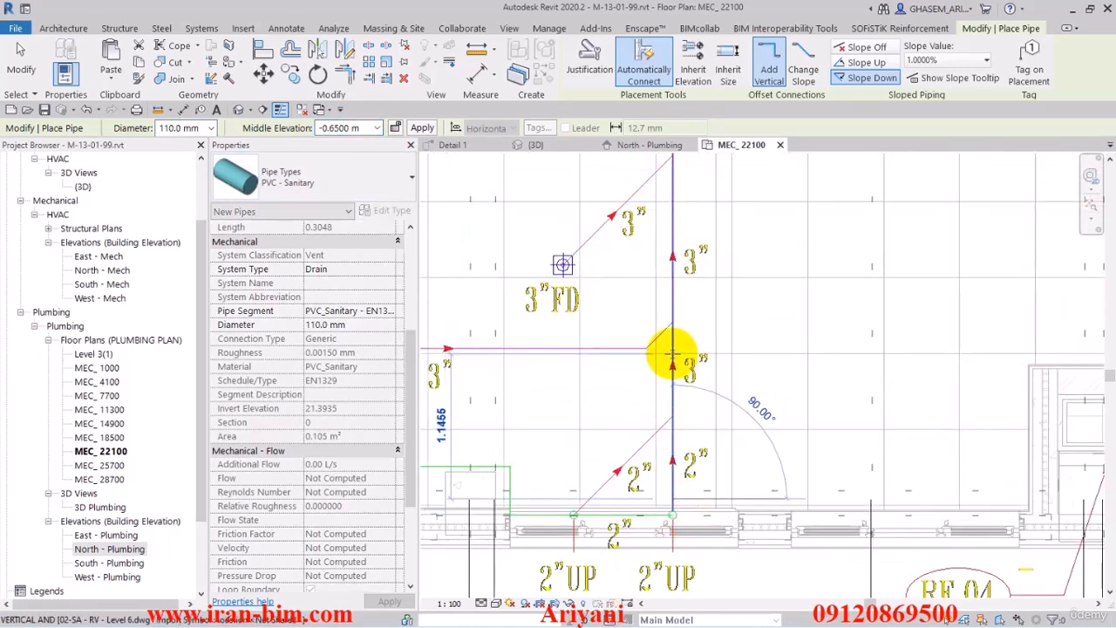
middle_drag(693, 293, 698, 428)
scroll(678, 440, up, 4)
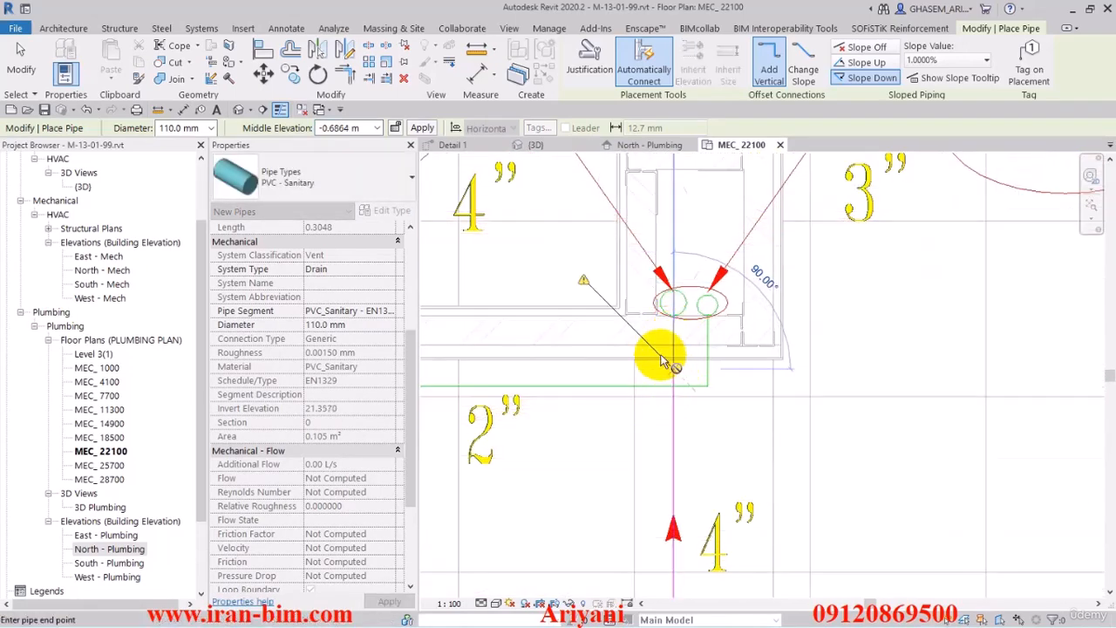
right_click(621, 392)
click(654, 404)
Set the plan view's detail level to Fine
click(481, 606)
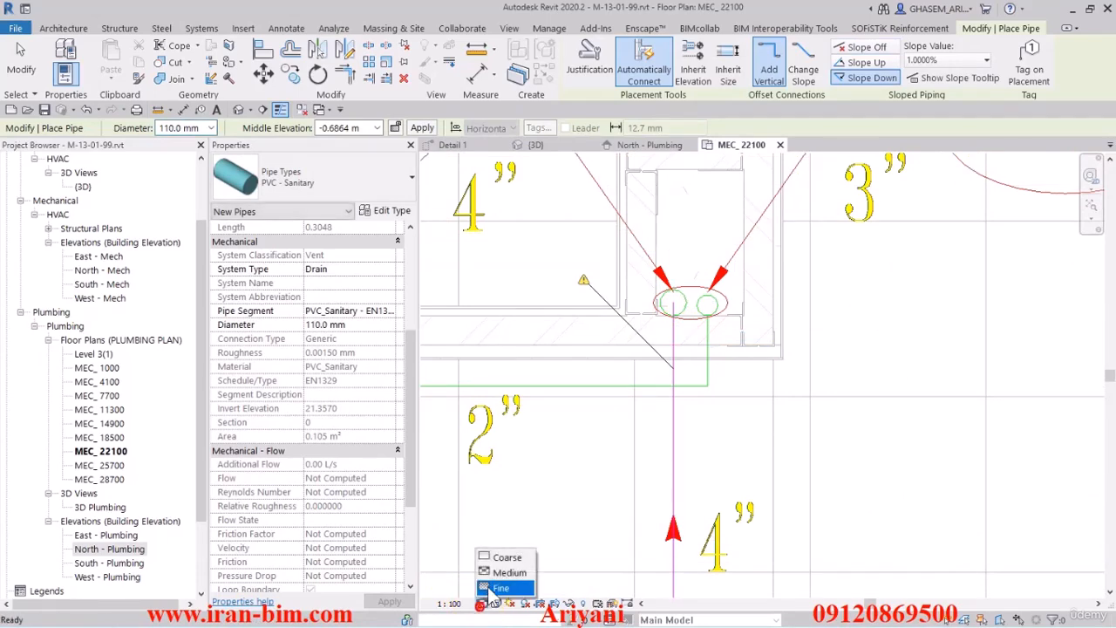
click(487, 588)
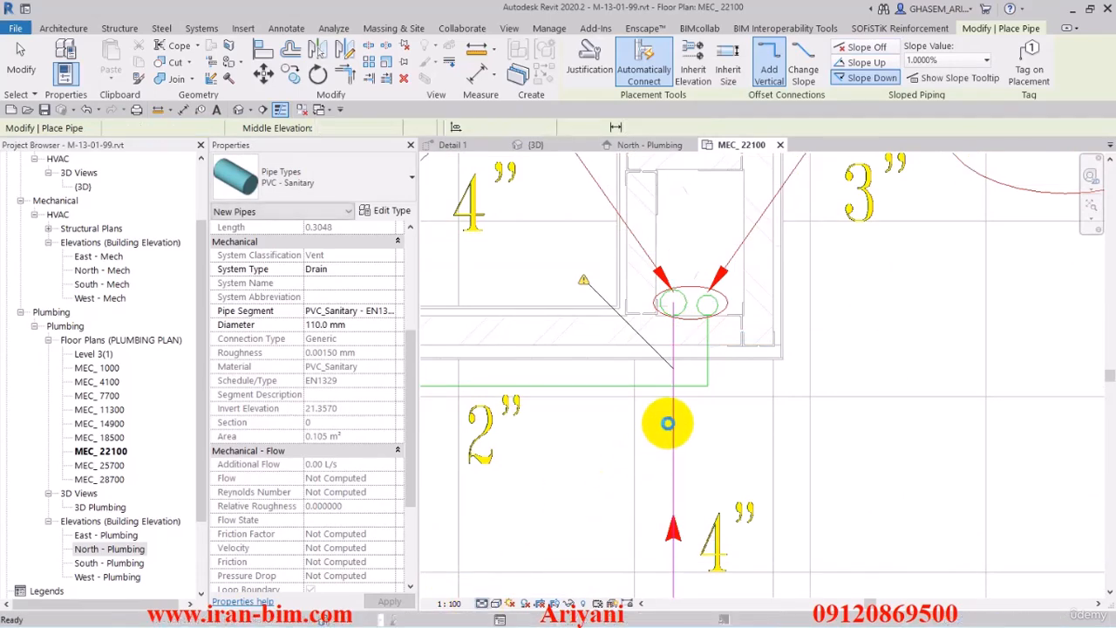
scroll(677, 427, down, 2)
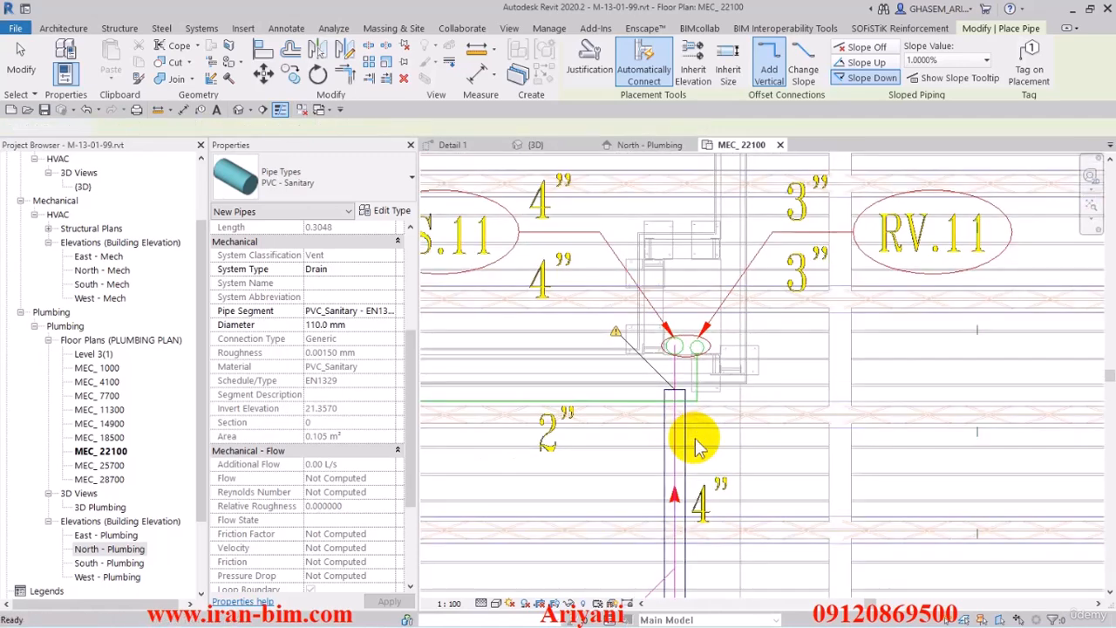
Finish pipe placement and change the drawn drain pipe's system type to Sanitary
key(Escape)
key(Escape)
click(675, 449)
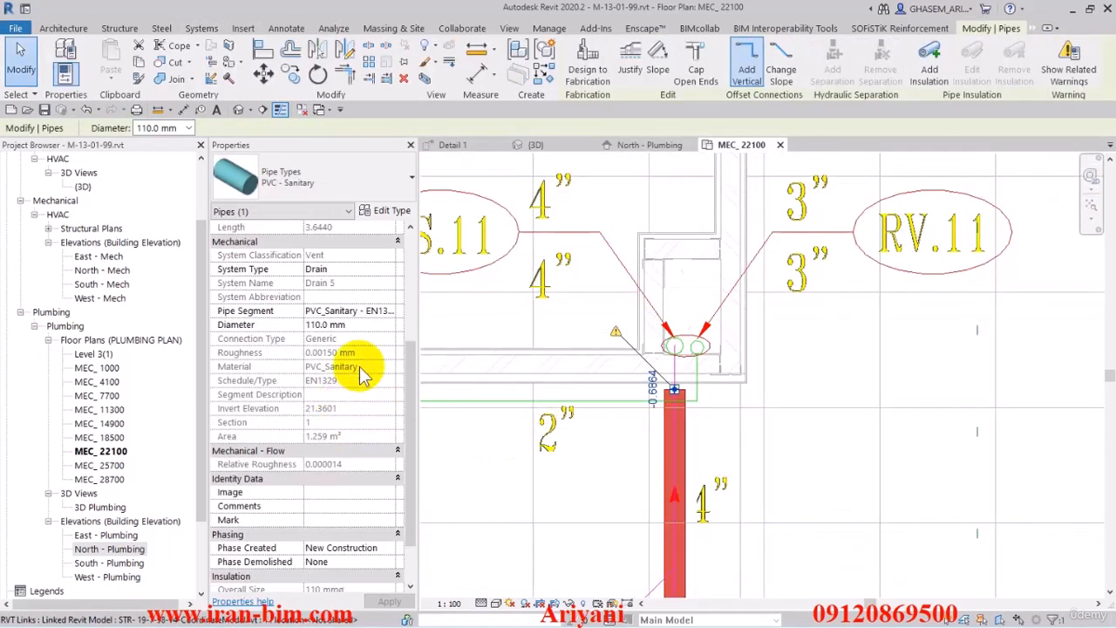
click(389, 269)
scroll(339, 334, down, 2)
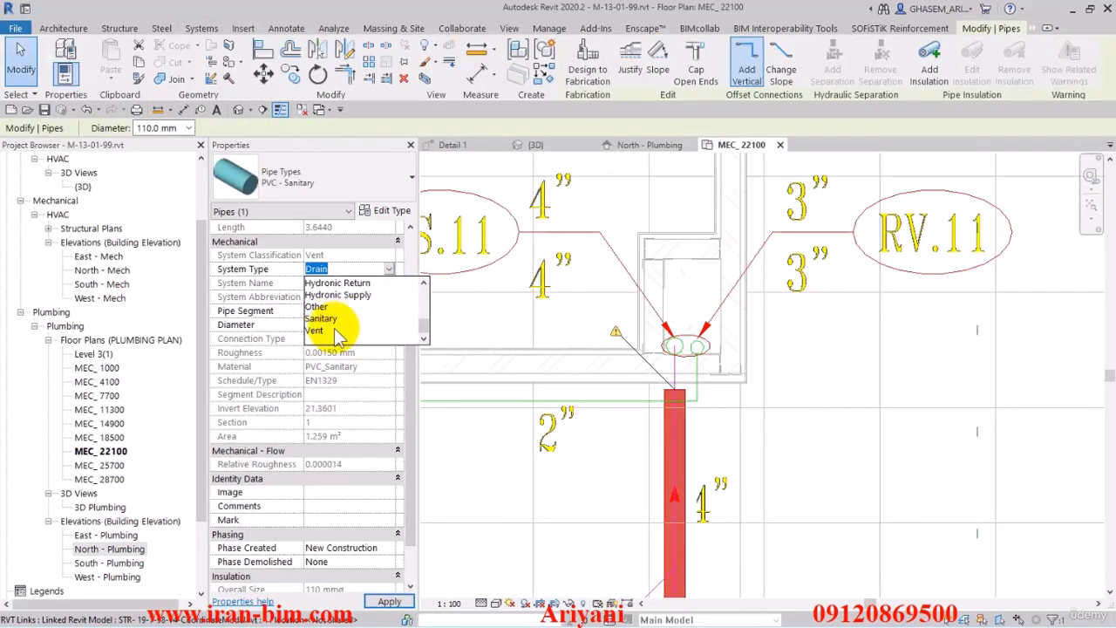
click(322, 318)
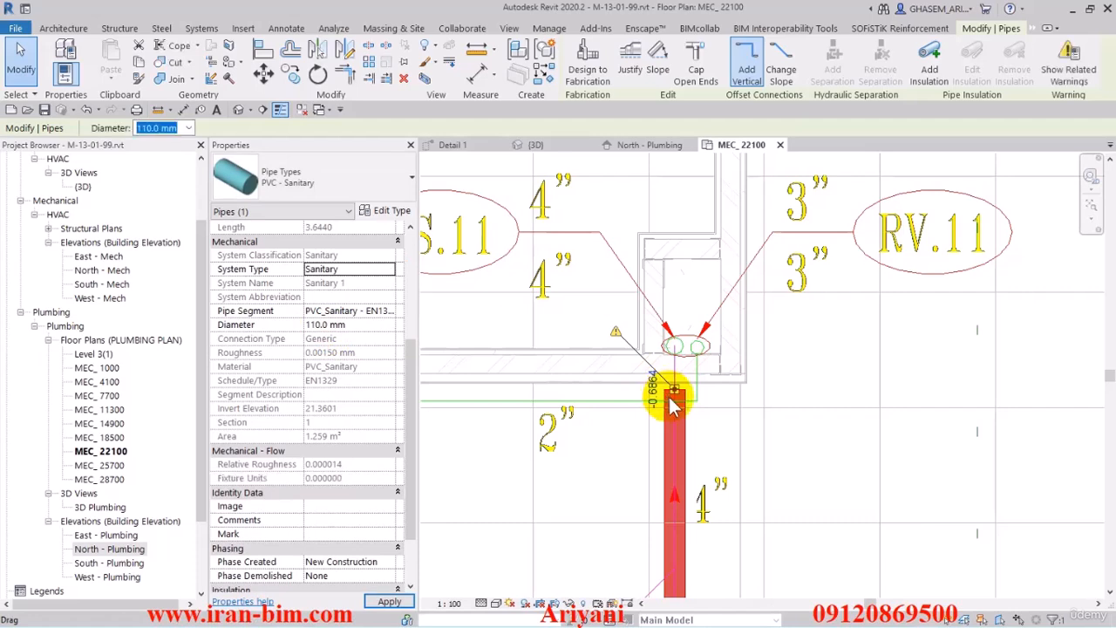
Start another PVC - Sanitary pipe for riser RS.11 with a 125 mm diameter and check its system type
click(531, 74)
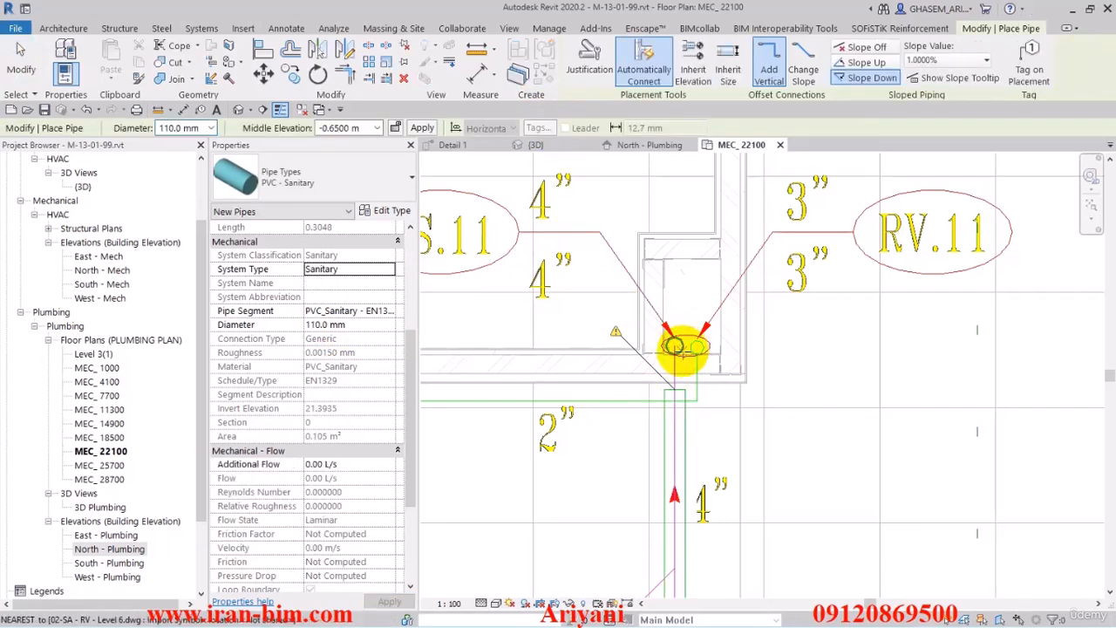
middle_drag(674, 346, 649, 360)
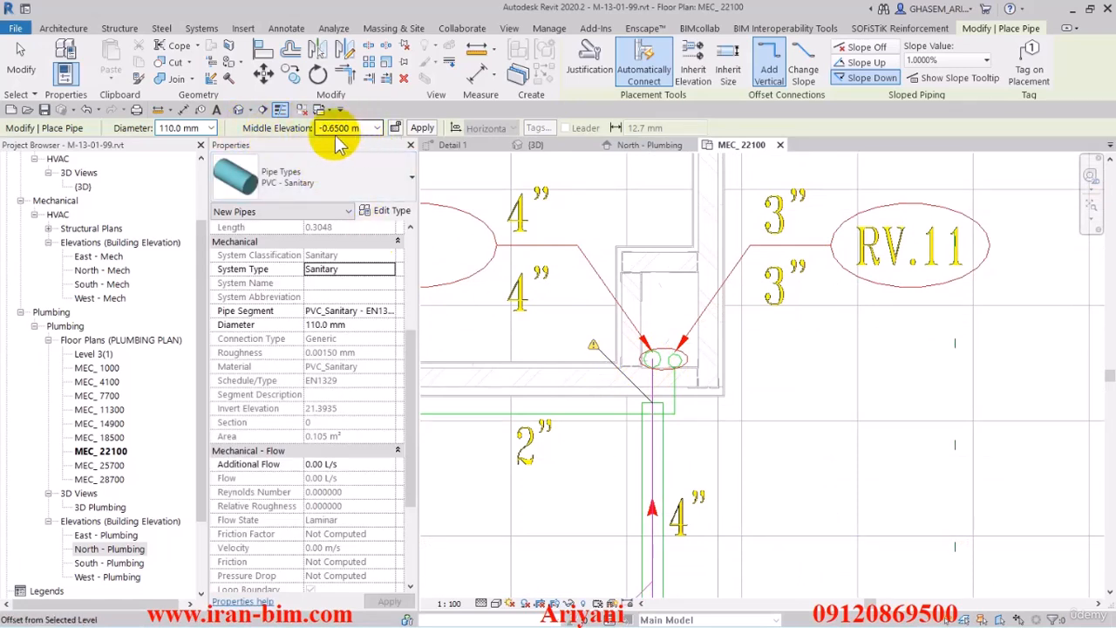
click(210, 128)
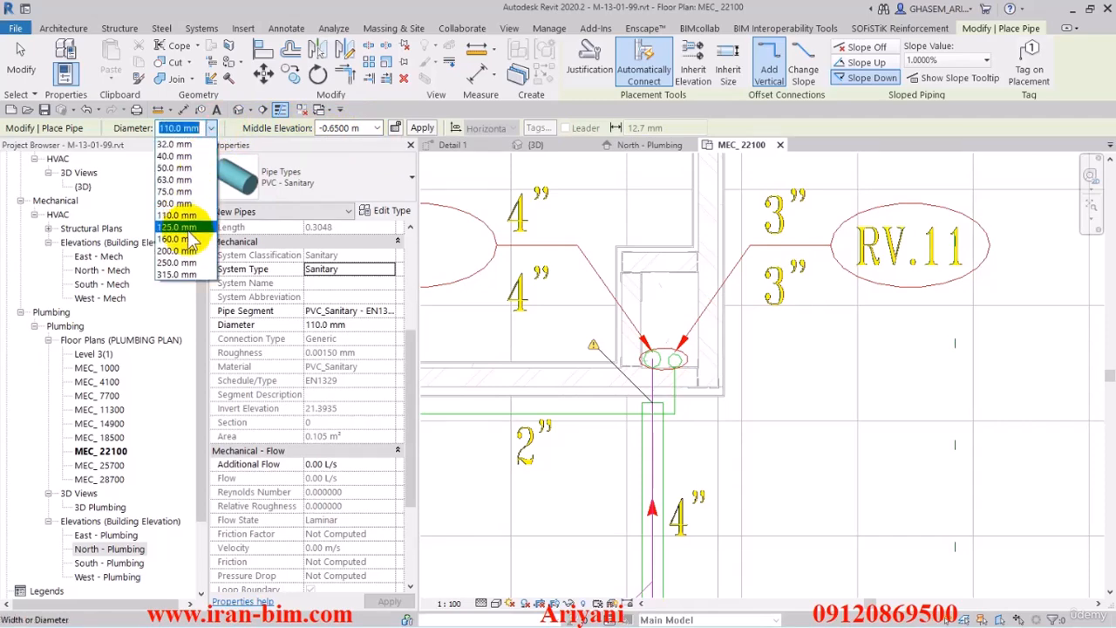
click(185, 227)
drag(407, 261, 411, 393)
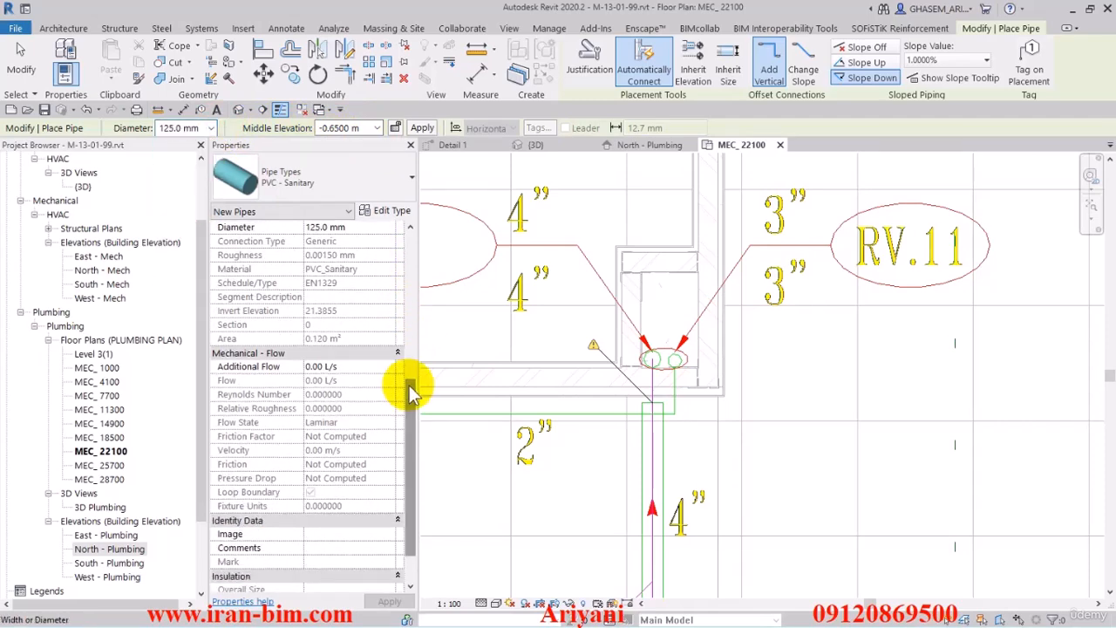
middle_drag(667, 428, 688, 306)
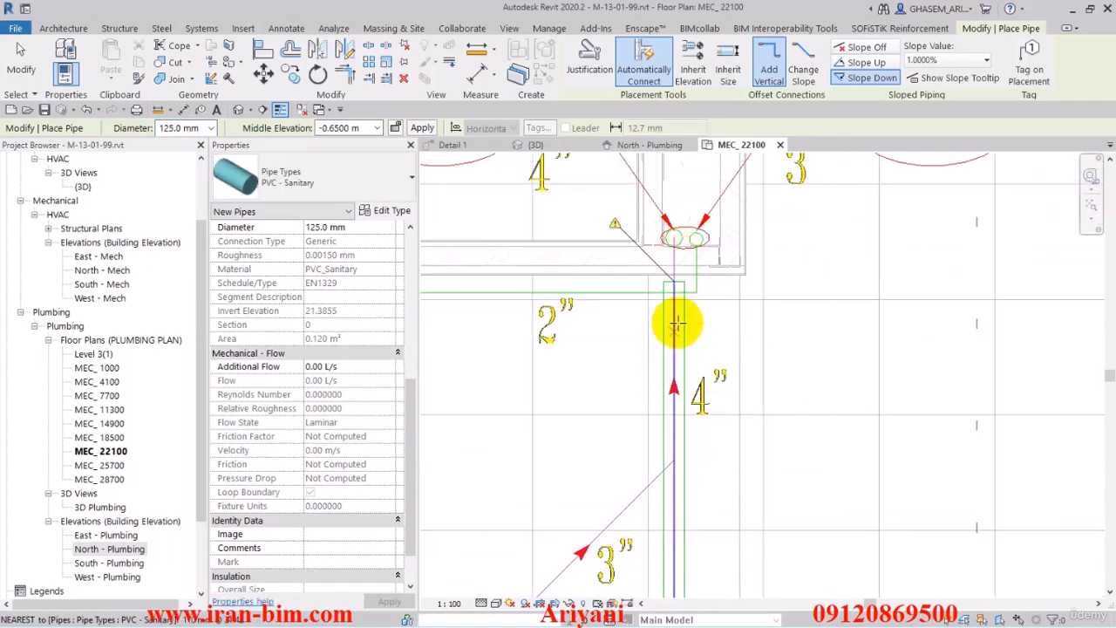
scroll(405, 405, up, 3)
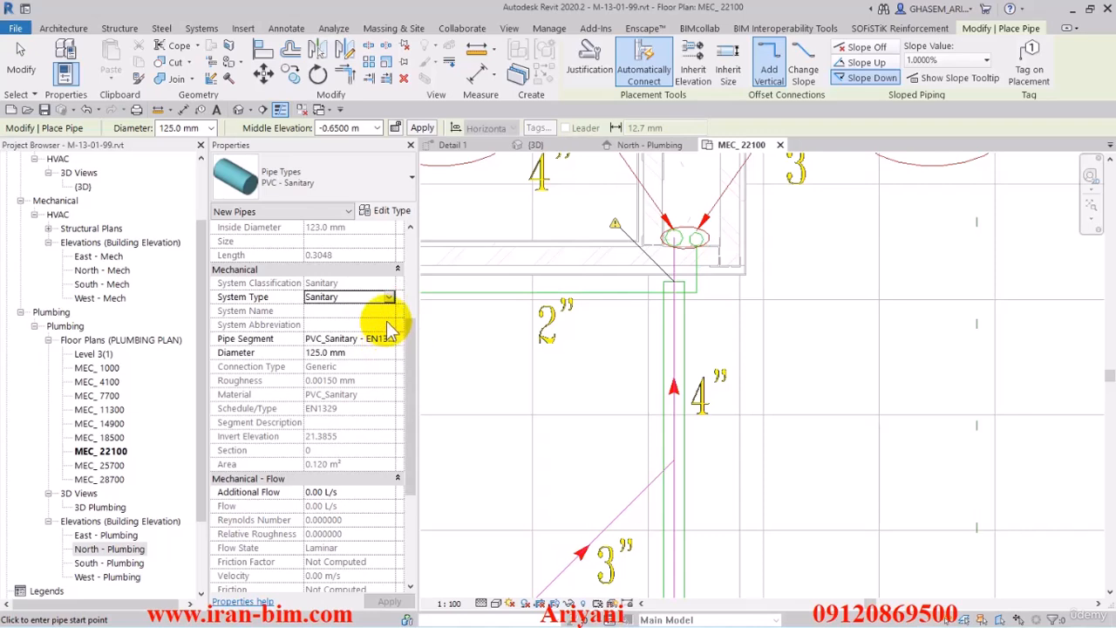
middle_drag(672, 259, 665, 299)
Place a vertical pipe at the RS.11 riser circle from 0 to 5 m middle elevation
click(378, 129)
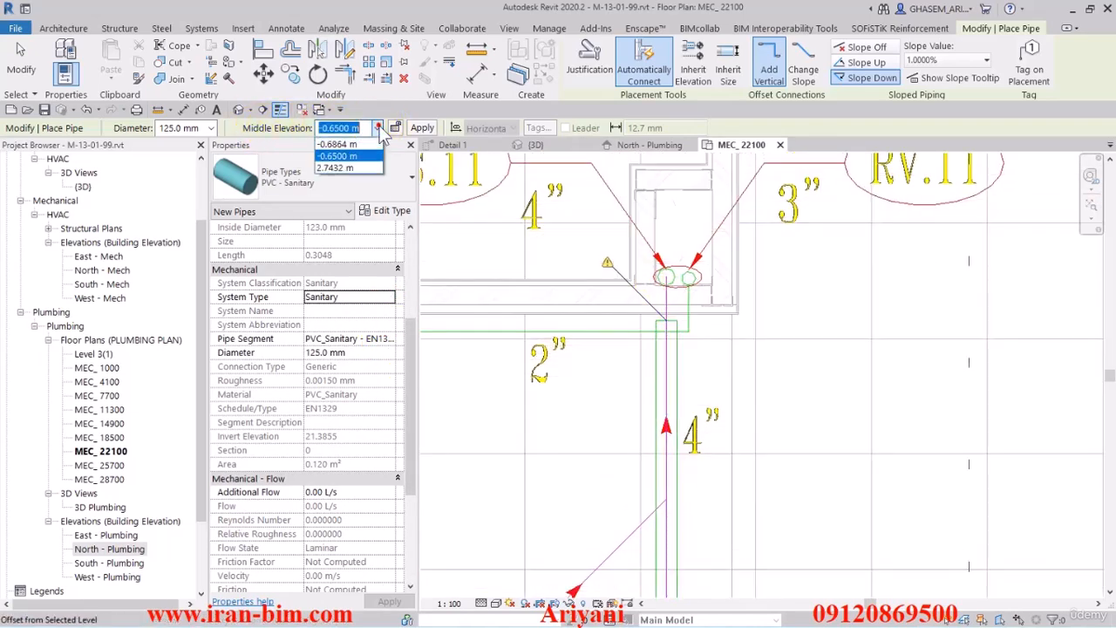
click(365, 128)
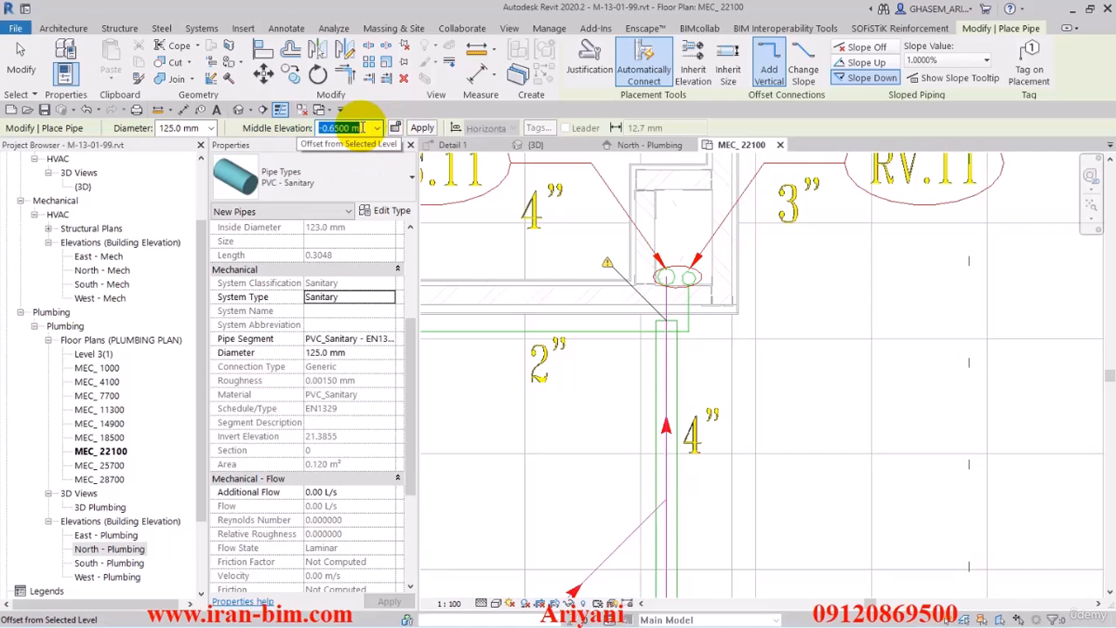
text(0)
key(Return)
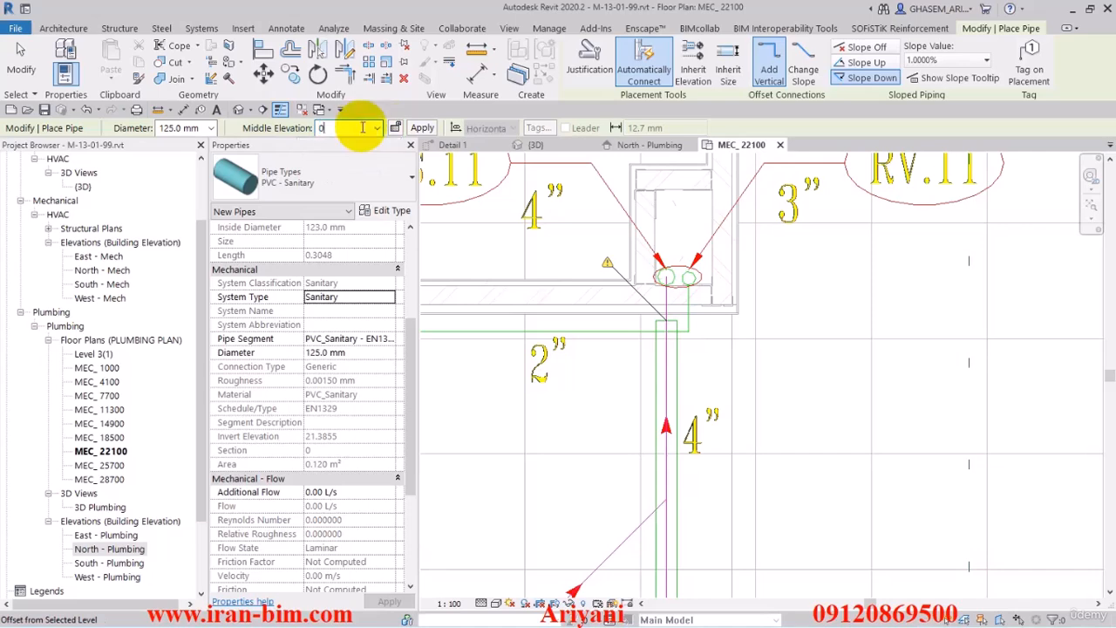
click(663, 275)
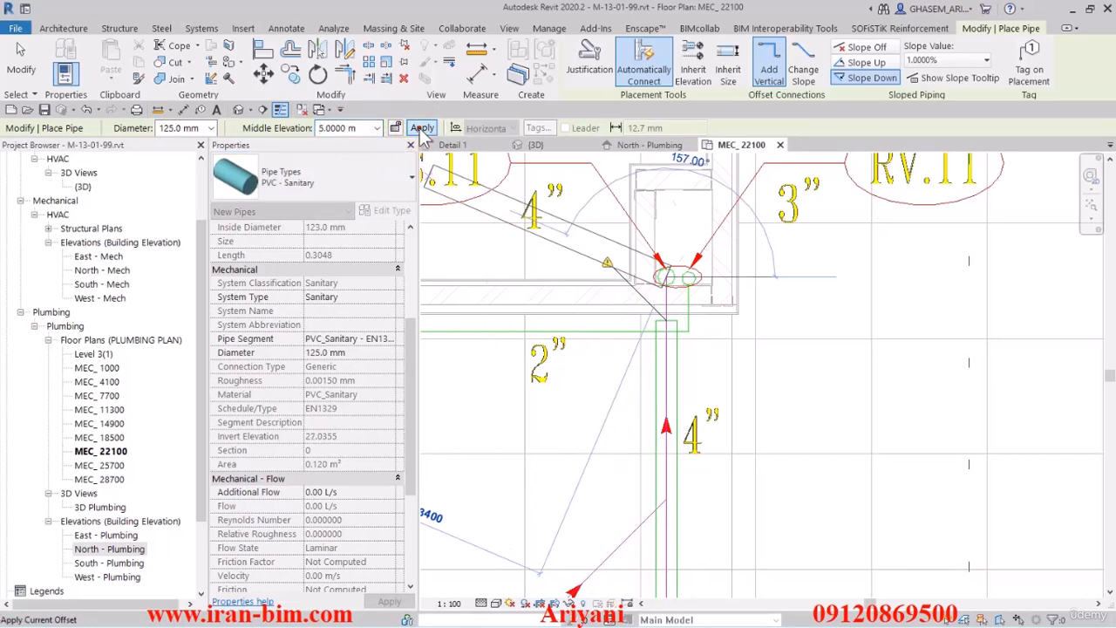
click(609, 216)
click(21, 62)
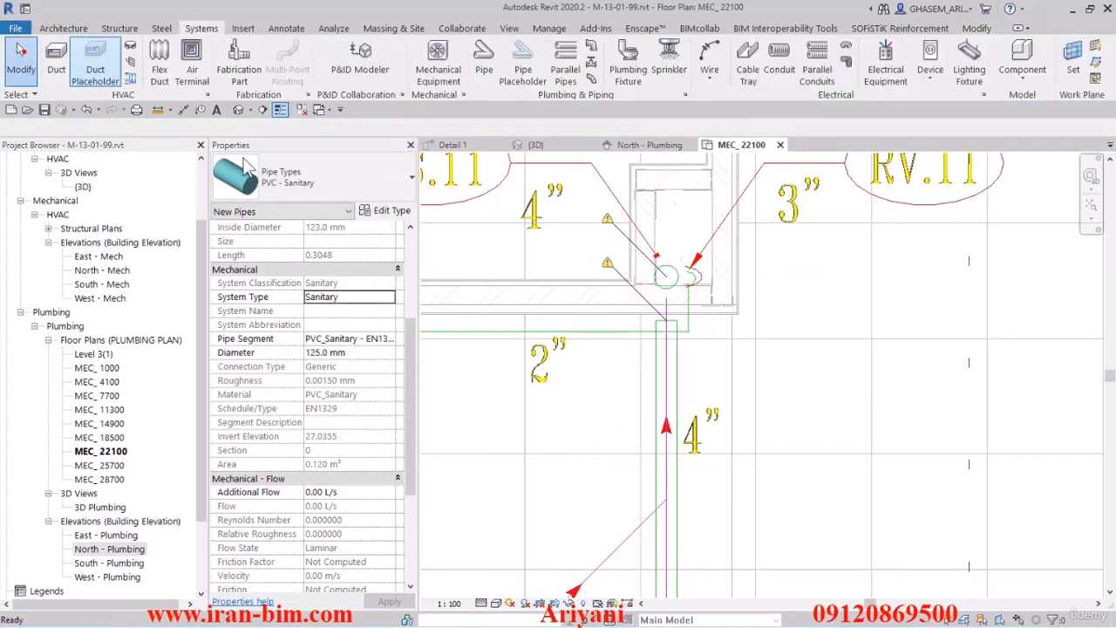
Select the vertical pipe at riser RS.11 and check its elevation constraints
click(682, 279)
click(684, 284)
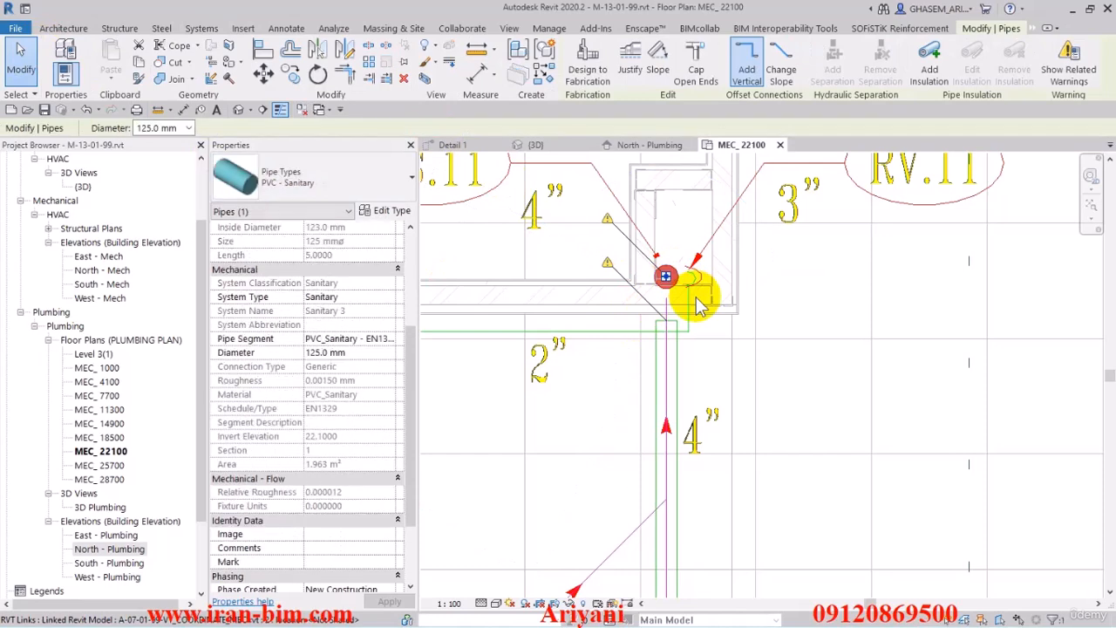
scroll(349, 332, up, 5)
scroll(340, 345, up, 1)
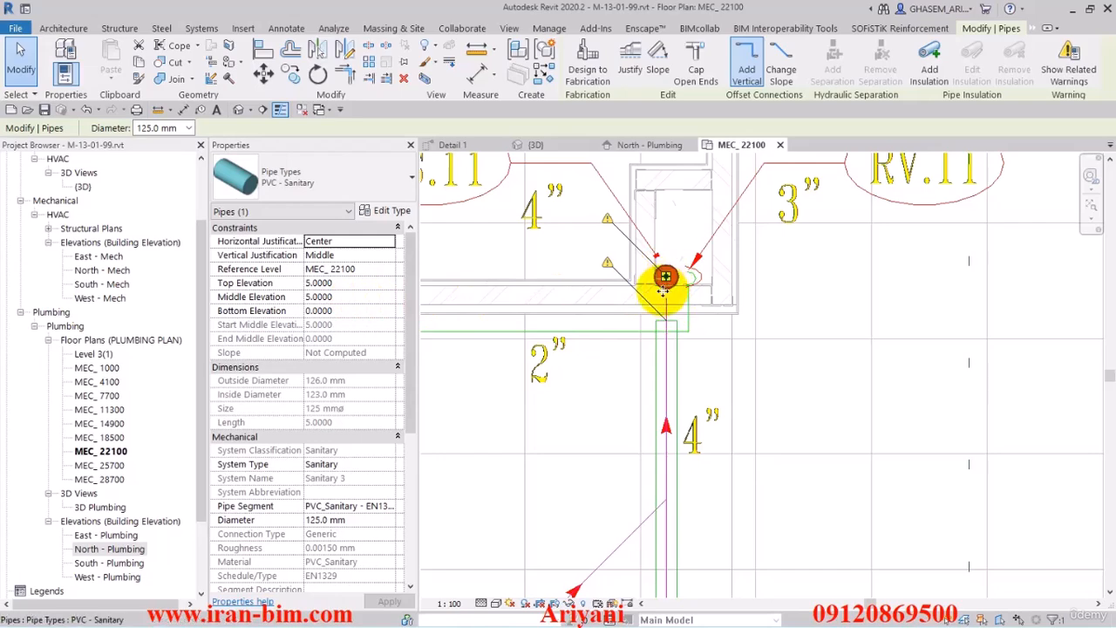
Deselect the riser pipe and start placing a plumbing fixture of type M_Floor Drain - Round, 125 mm Strainer - 100 mm Drain
scroll(661, 336, down, 3)
scroll(663, 340, up, 1)
scroll(672, 349, down, 1)
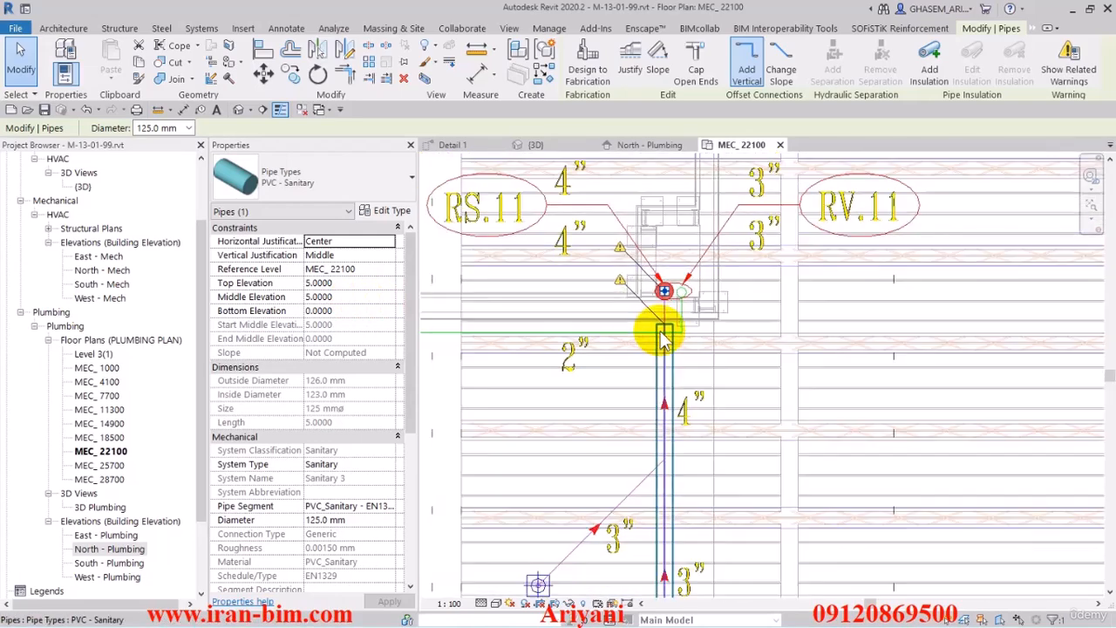
middle_drag(679, 360, 671, 323)
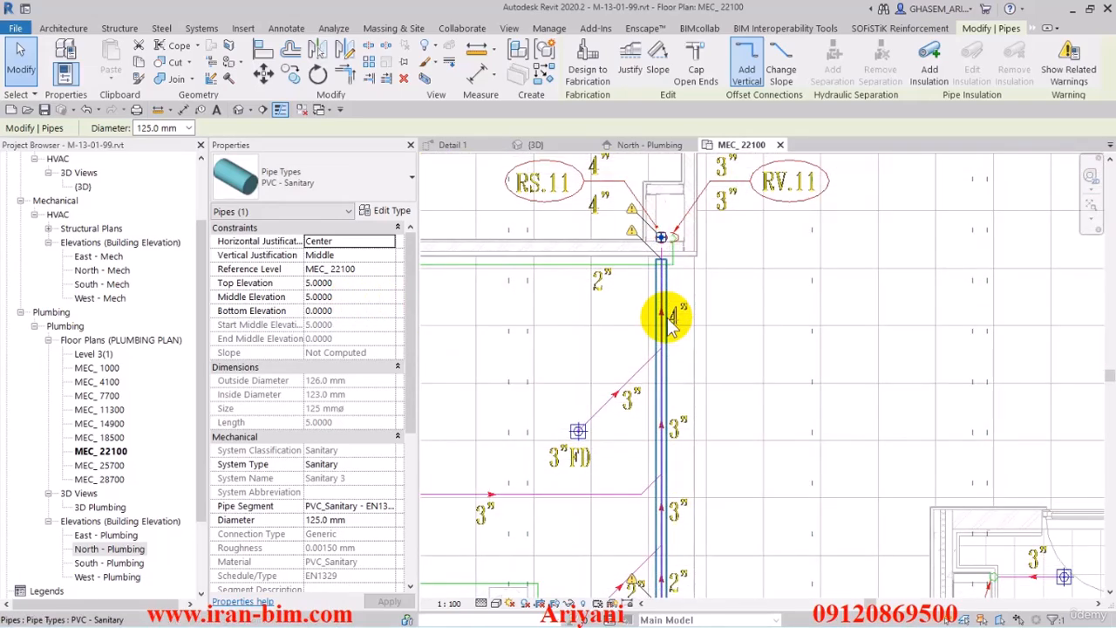
middle_drag(688, 360, 693, 313)
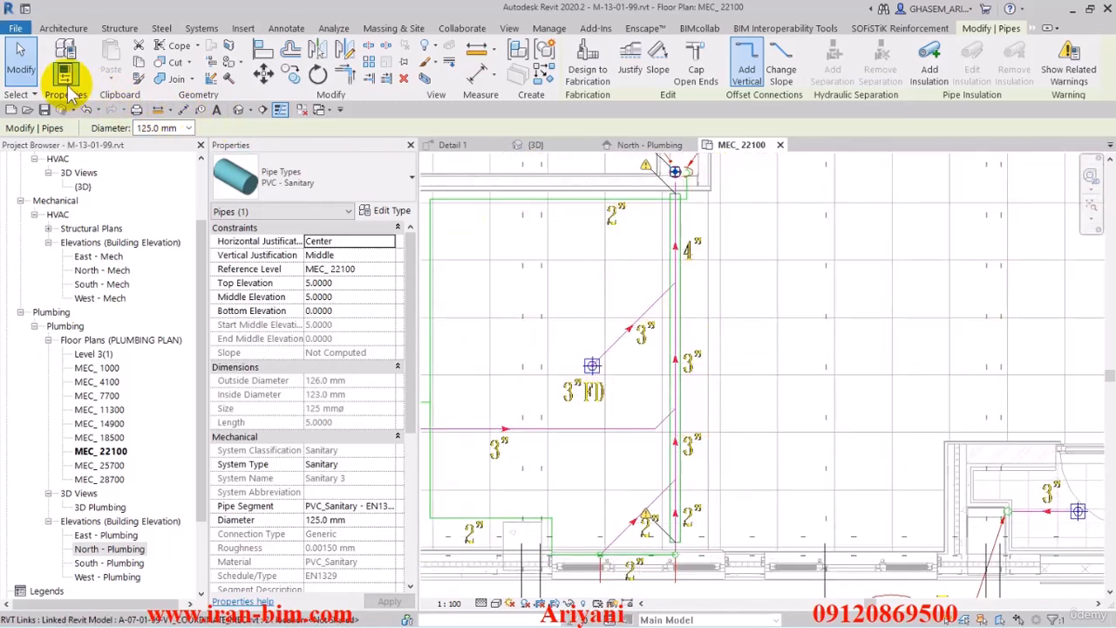
click(26, 63)
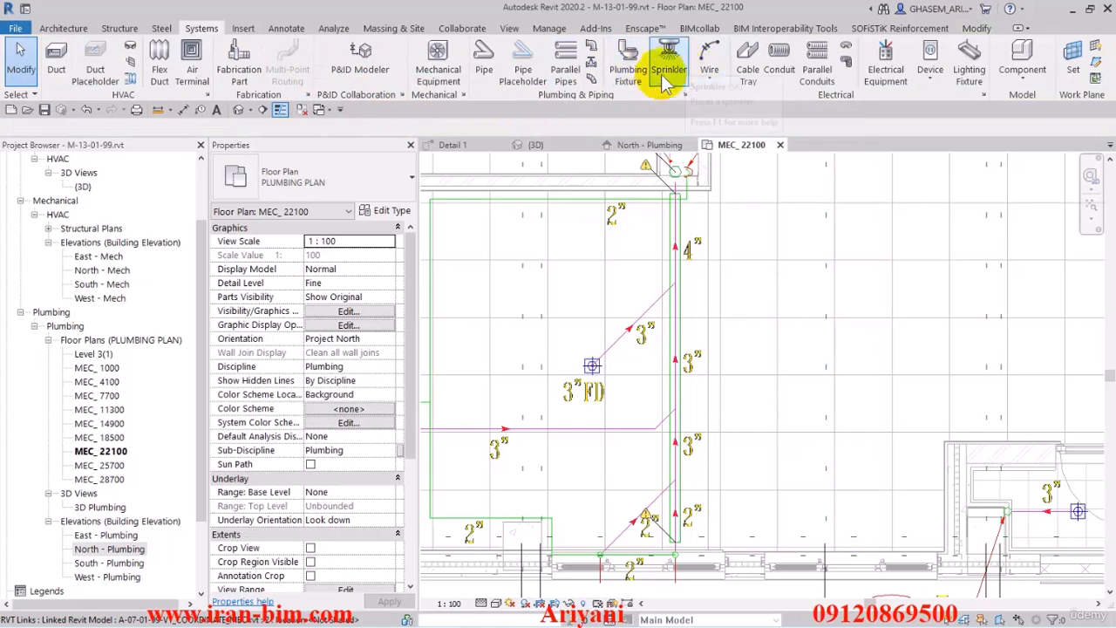
click(630, 74)
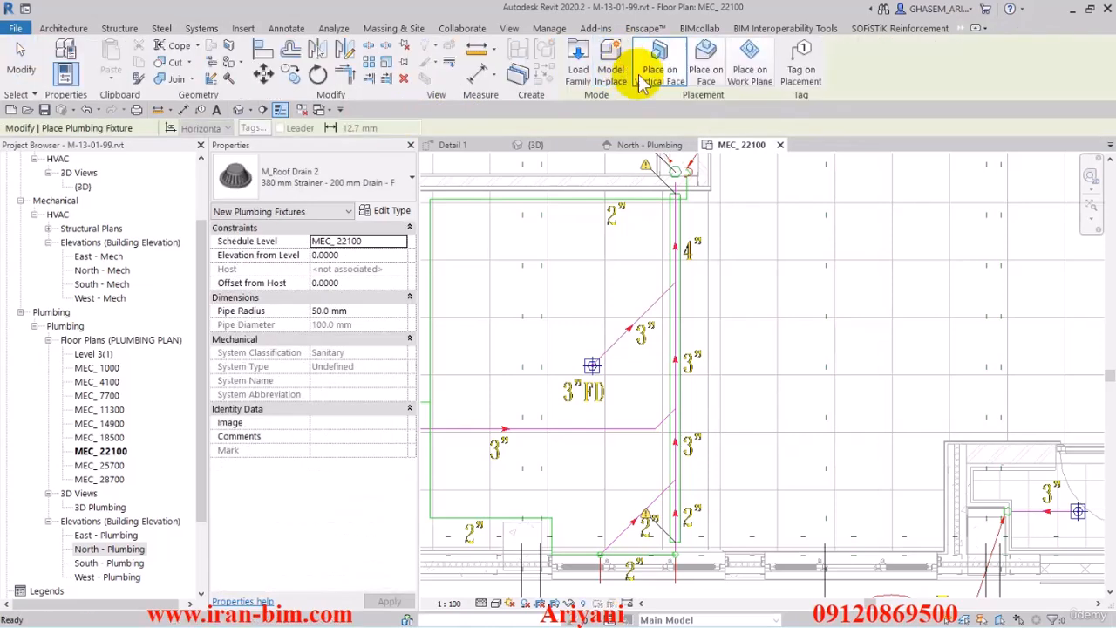
click(327, 181)
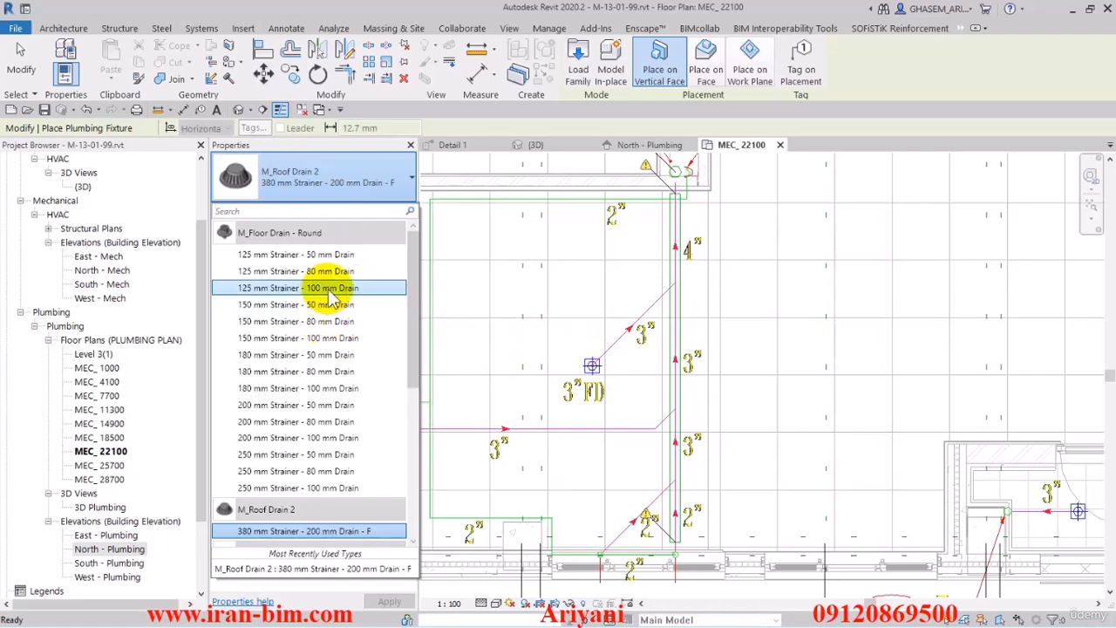
scroll(332, 296, down, 2)
scroll(331, 297, up, 3)
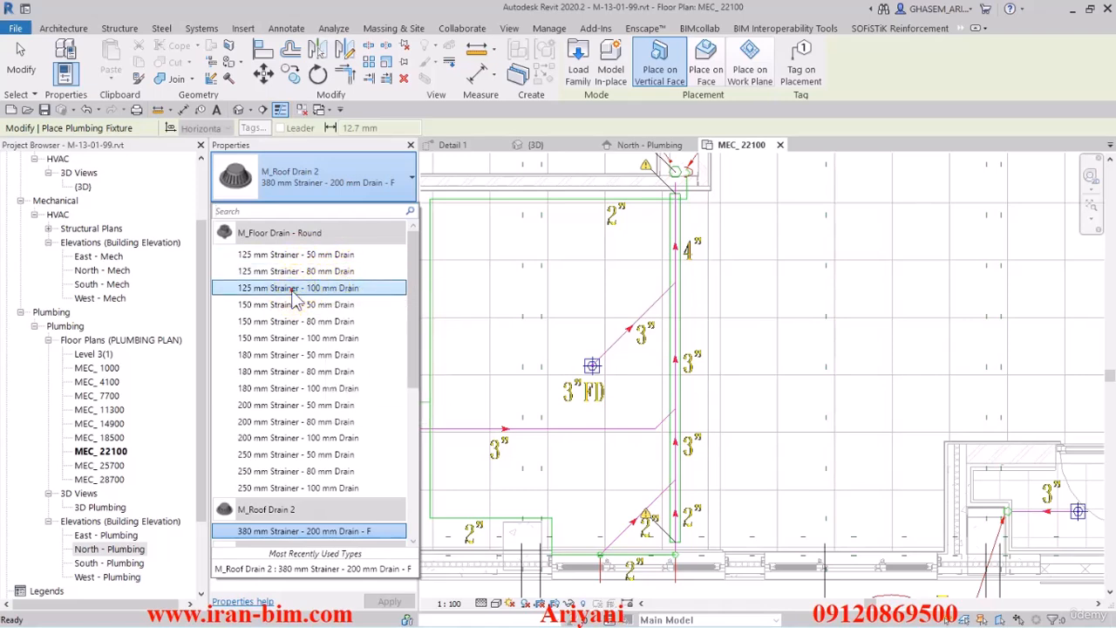
click(324, 289)
Check the pipe radius and diameter in the floor drain's type properties
click(389, 213)
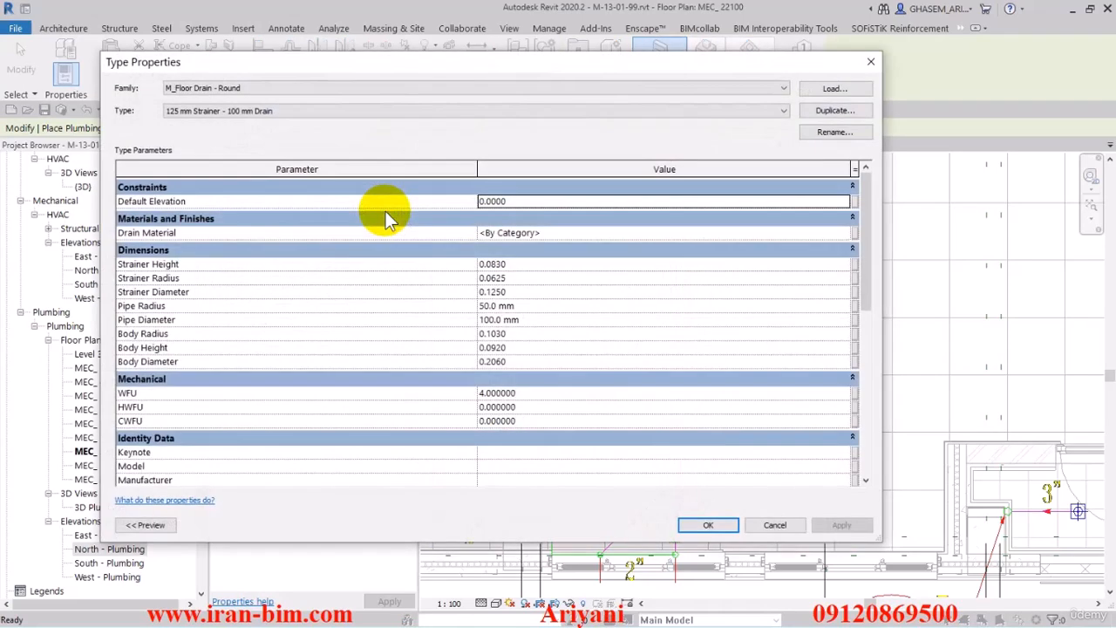
click(523, 309)
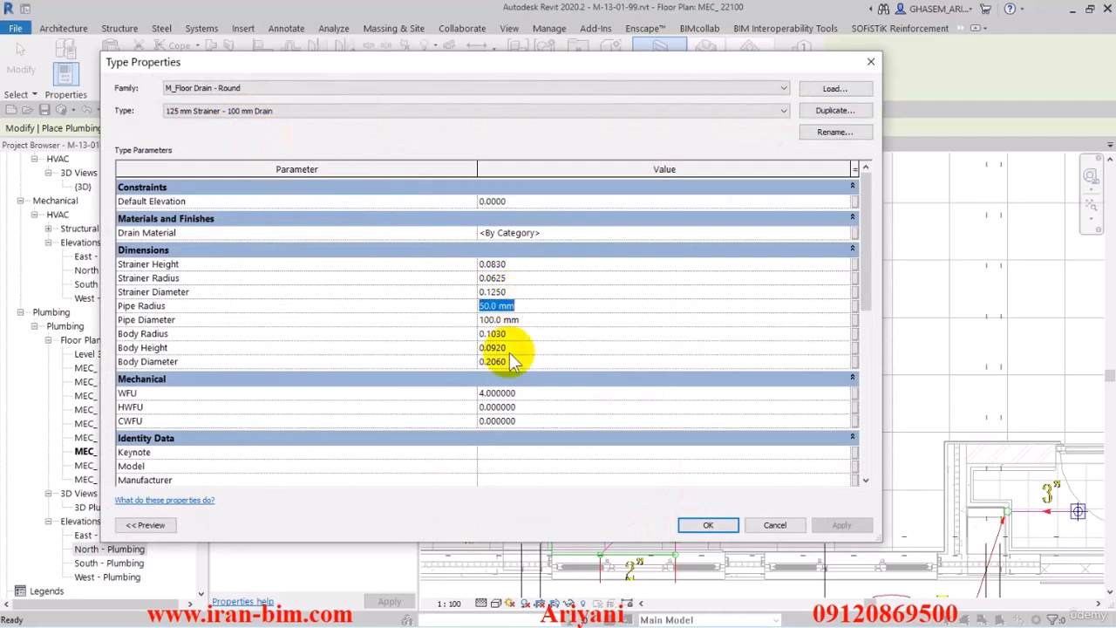
click(688, 526)
Place the floor drain on the face at the 3" FD symbol and finish fixture placement
scroll(589, 361, up, 5)
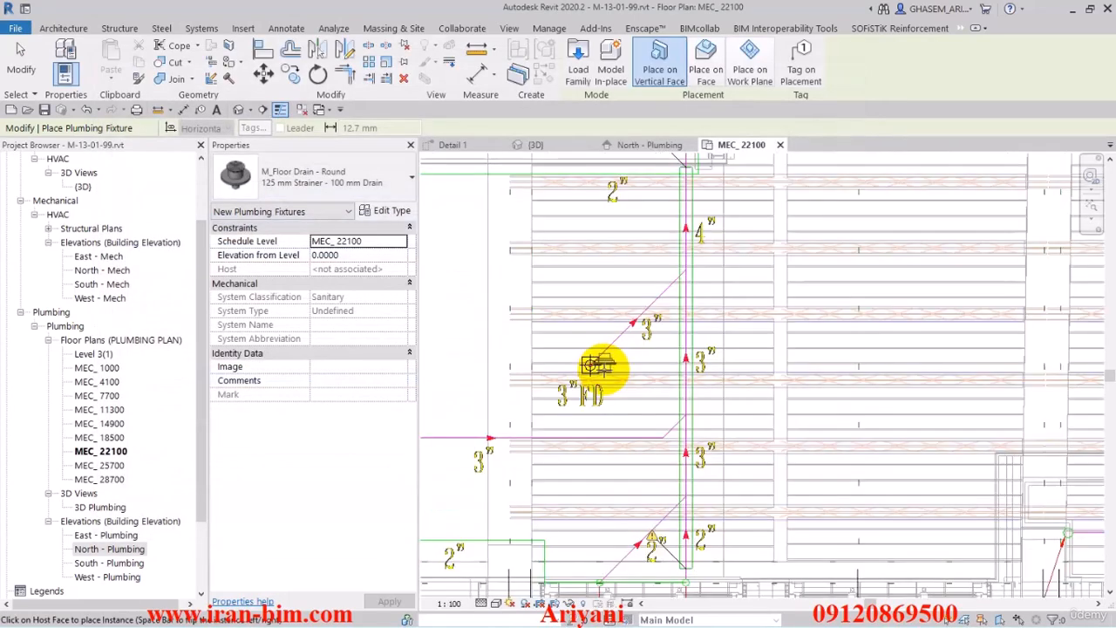
click(705, 66)
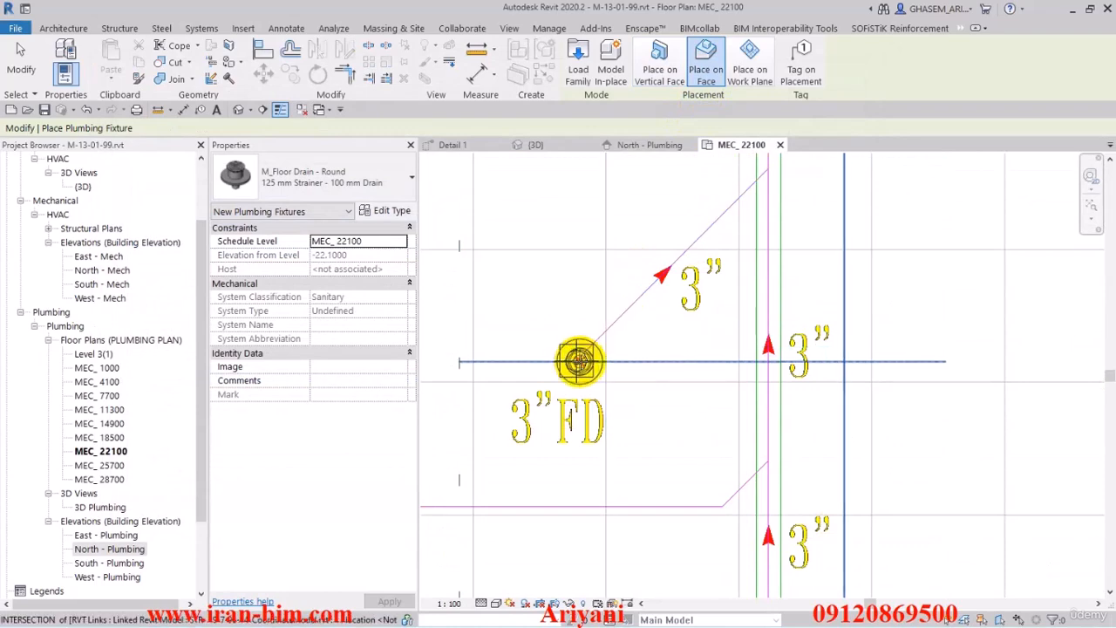
scroll(575, 361, up, 1)
click(576, 360)
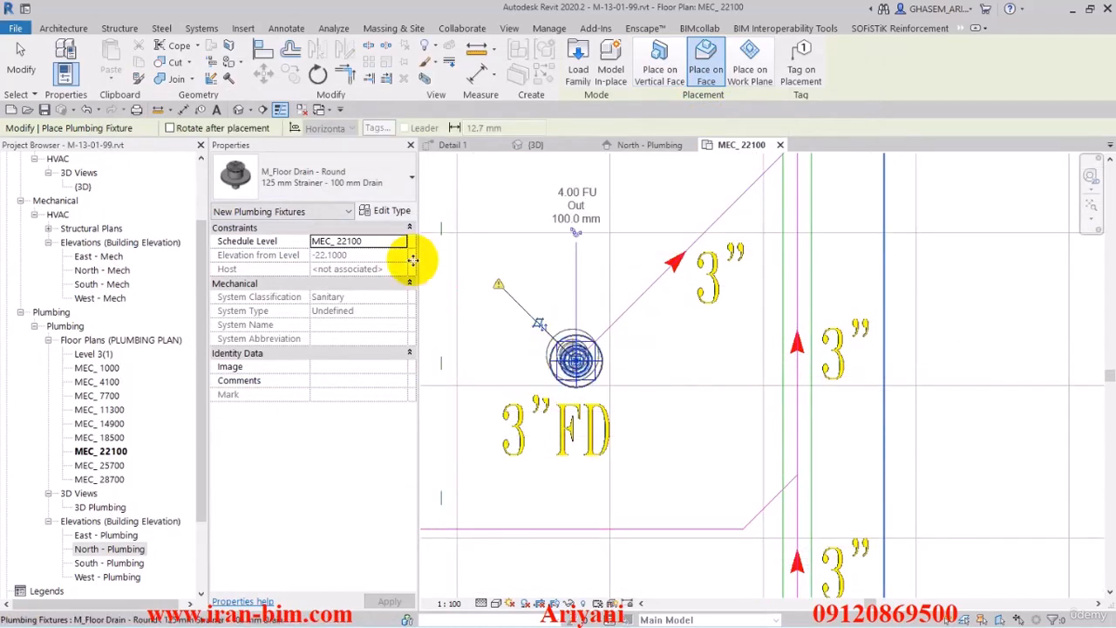
click(21, 65)
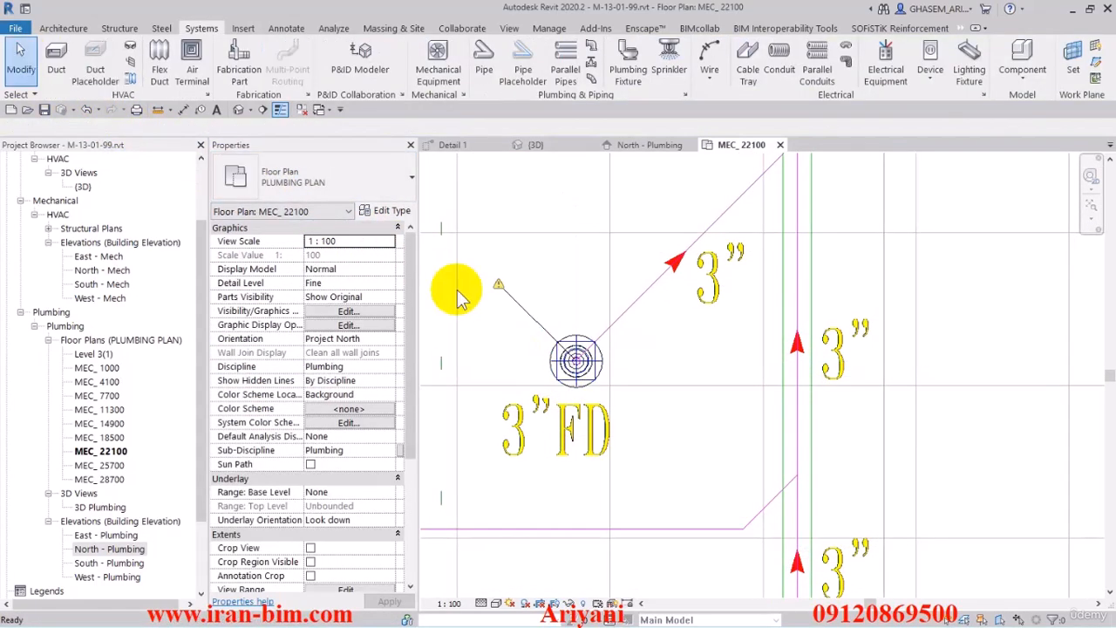
Duplicate the placed floor drain's type as 125 mm Strainer - 75 mm Drain and set its pipe diameter to 75 mm
click(576, 357)
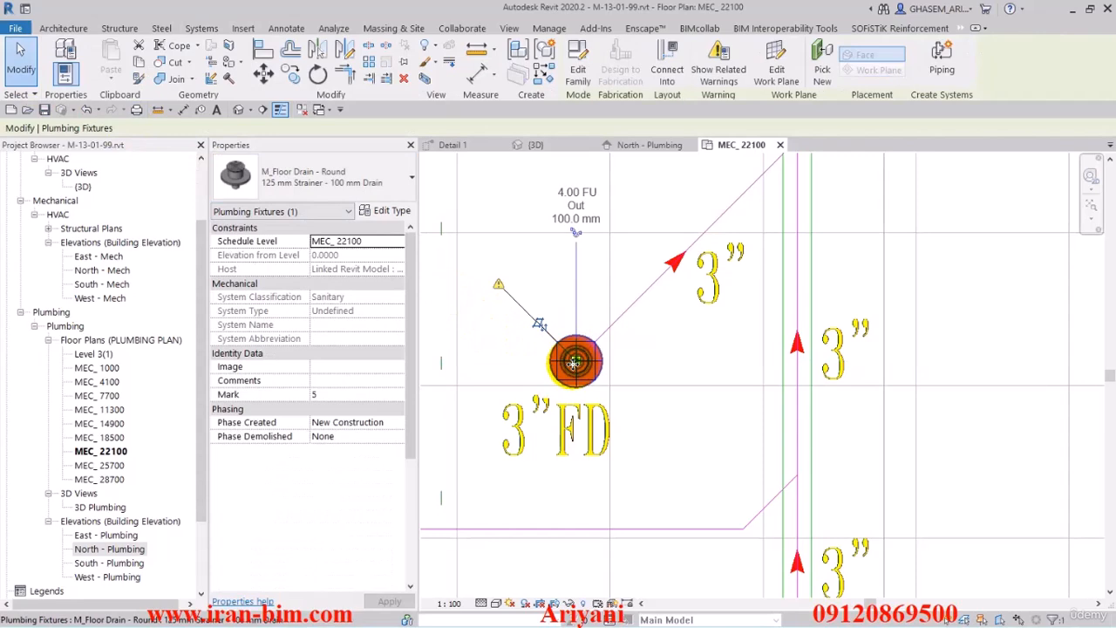
click(389, 212)
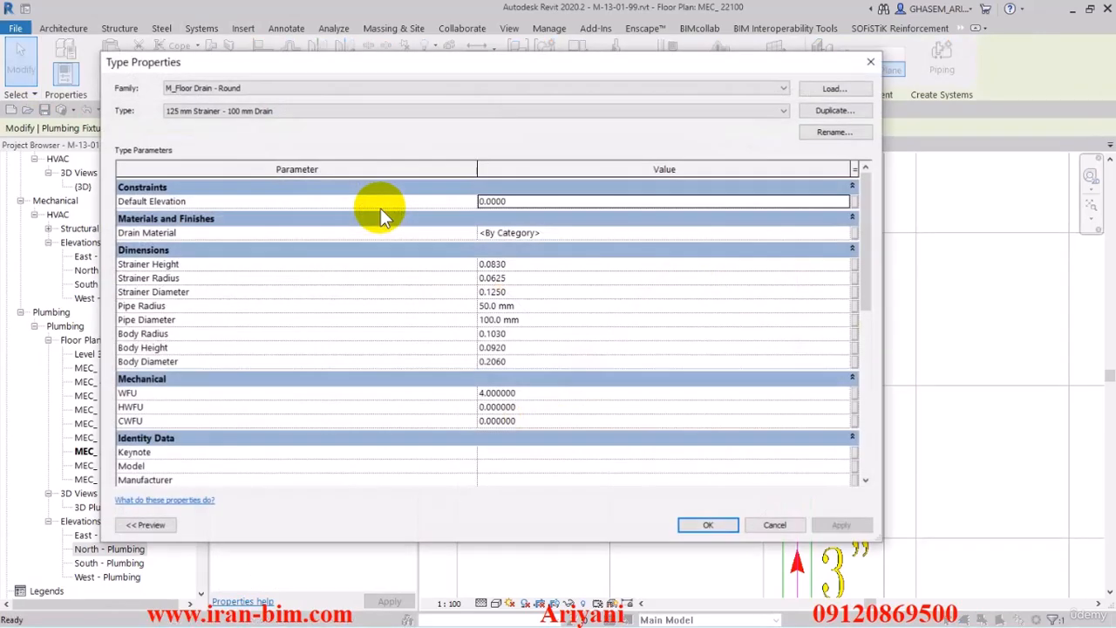
click(830, 113)
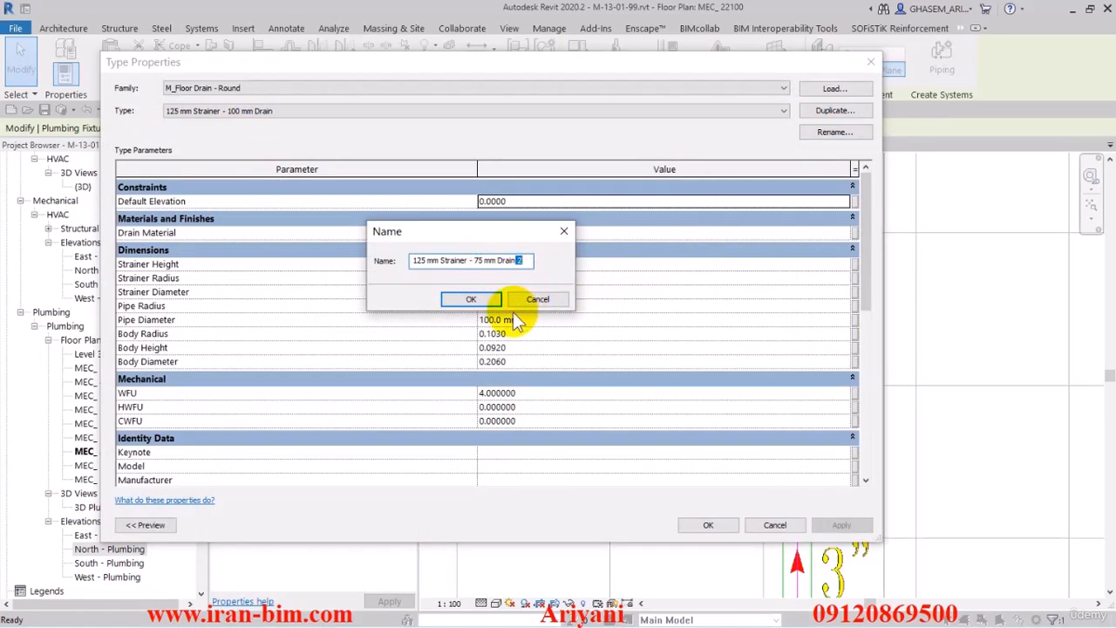
click(471, 301)
click(514, 320)
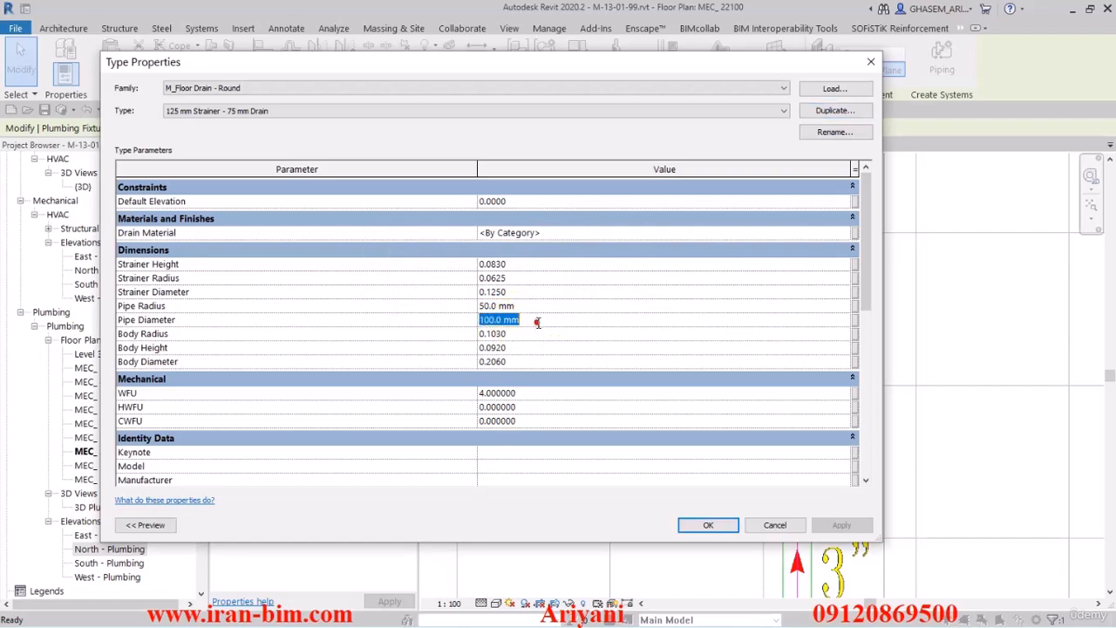
click(709, 525)
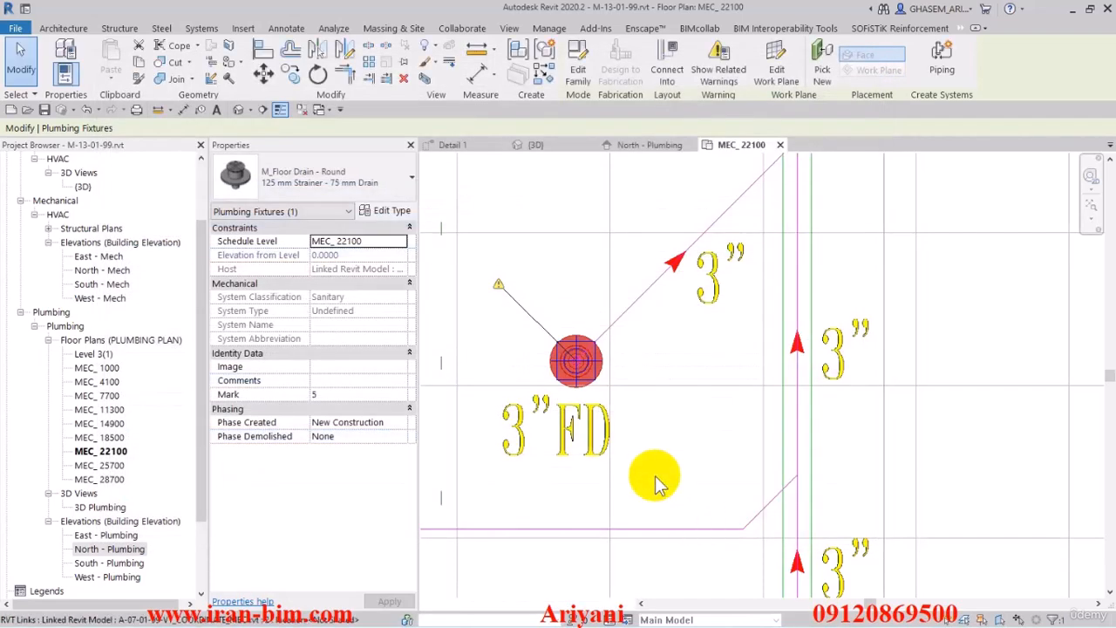
scroll(600, 377, down, 5)
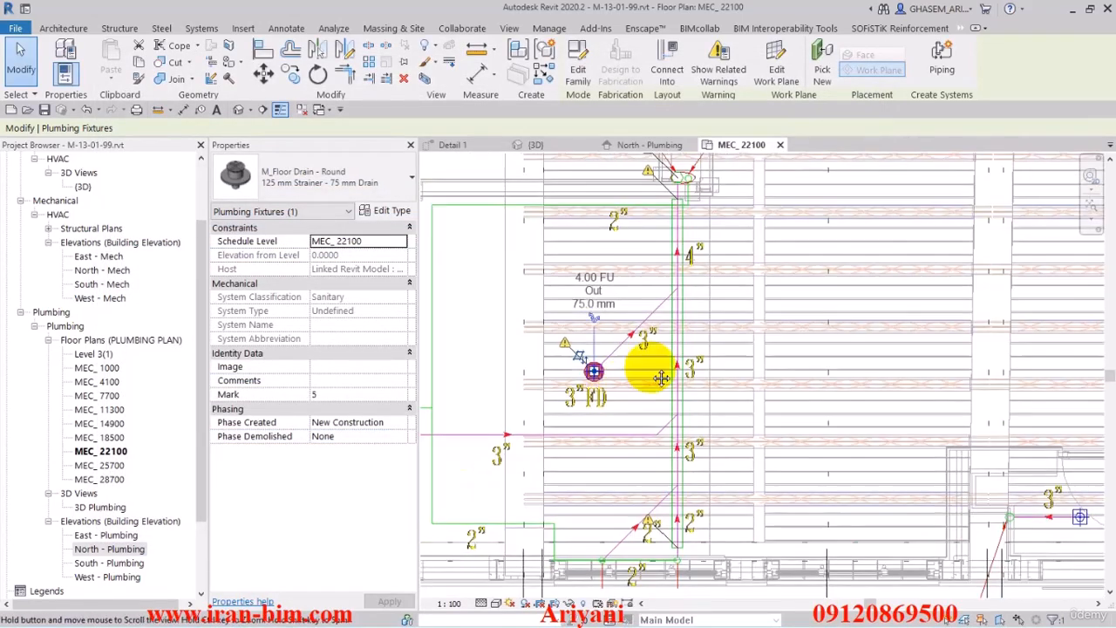
middle_drag(721, 390, 577, 374)
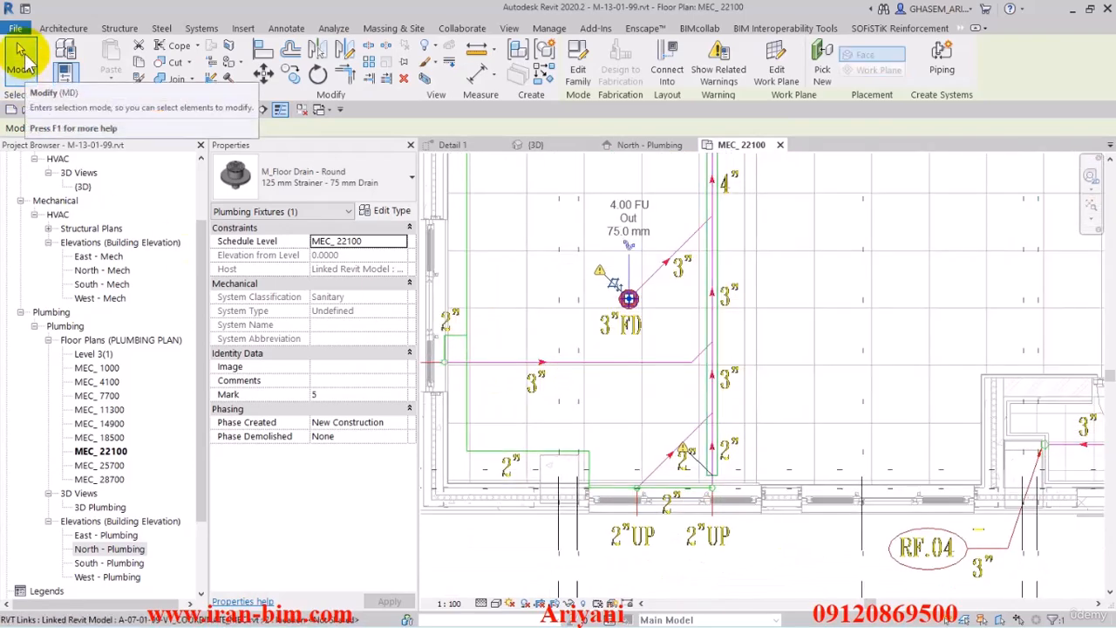
click(23, 65)
scroll(614, 347, down, 1)
middle_drag(615, 347, 579, 363)
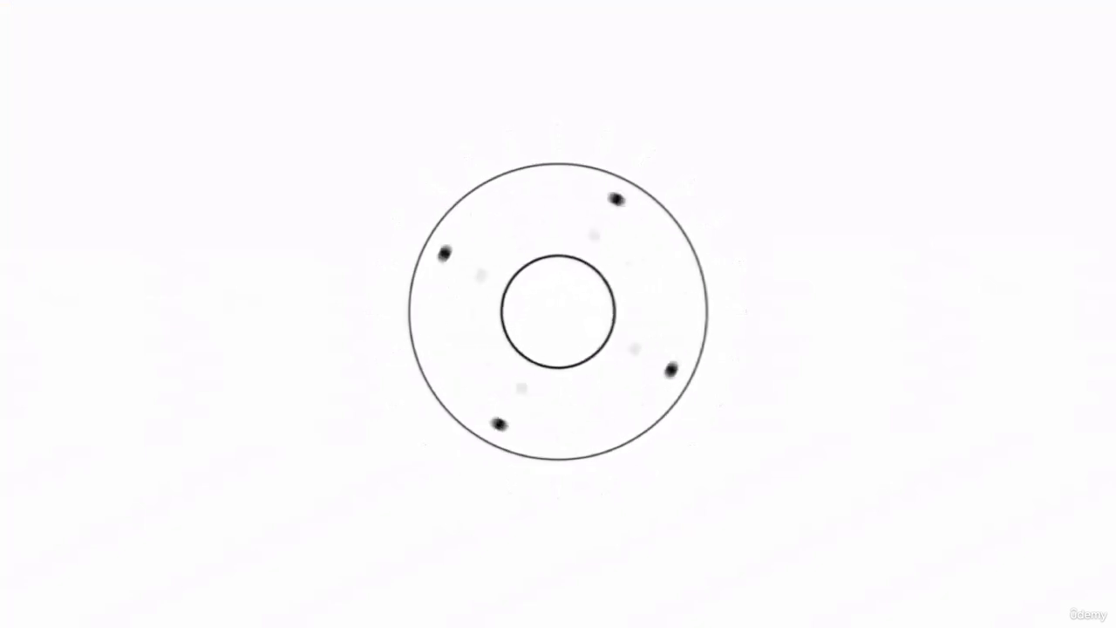